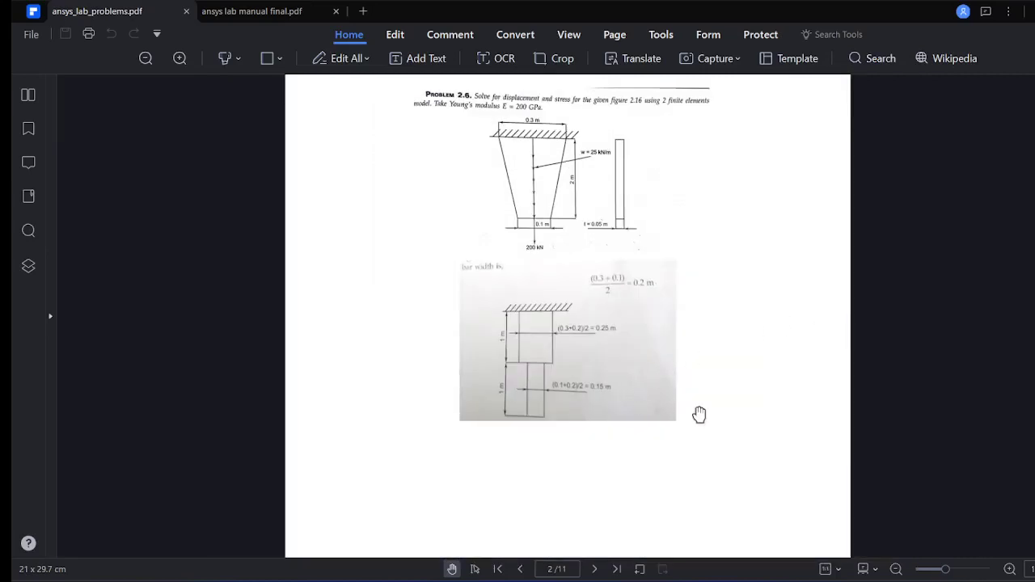
# - Examine Problem 2.6 on the taper bar, including its dimensions, loads, Young's modulus and two-element stepped bar model
pyautogui.keyDown('ctrl'); pyautogui.scroll(2, 699, 410); pyautogui.keyUp('ctrl')
pyautogui.scroll(3, 699, 411)
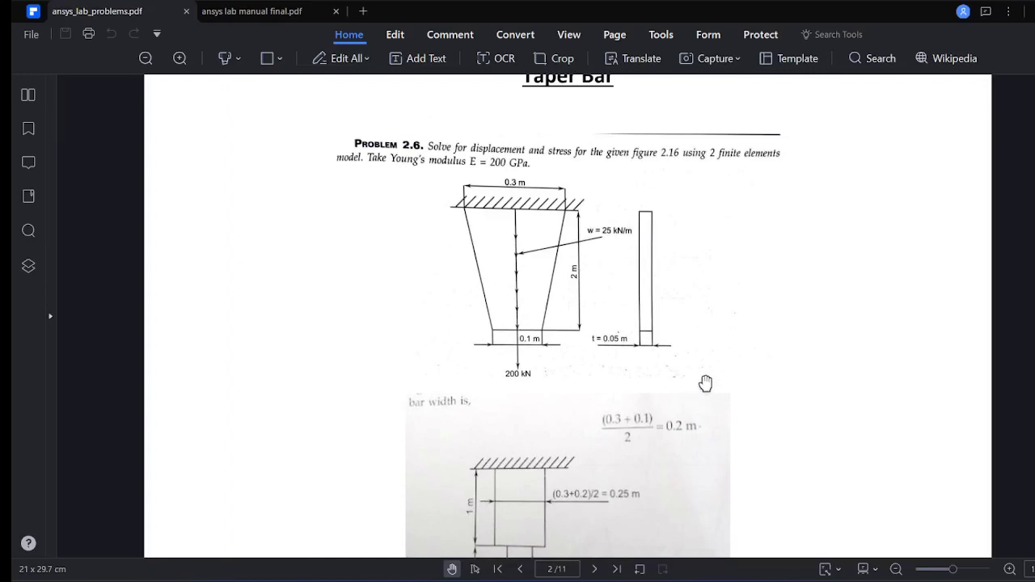
pyautogui.scroll(1, 703, 378)
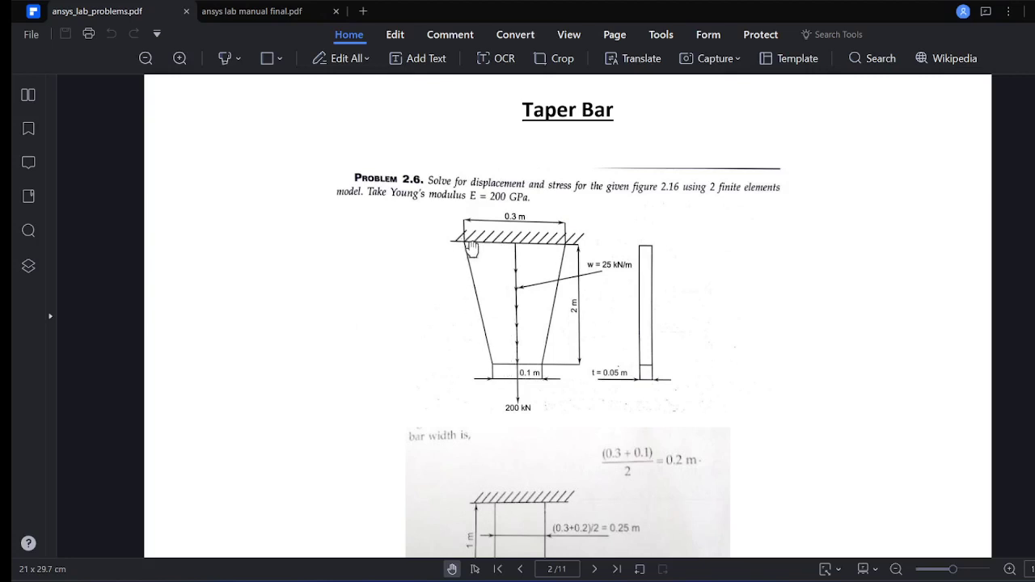
pyautogui.keyDown('ctrl'); pyautogui.scroll(2, 481, 248); pyautogui.keyUp('ctrl')
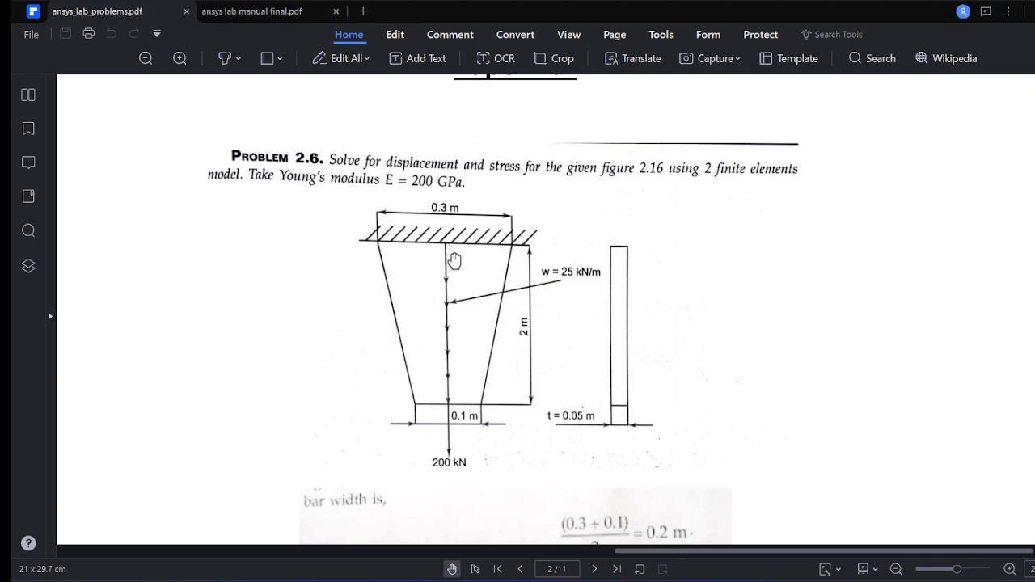
pyautogui.scroll(-1, 455, 259)
pyautogui.scroll(-2, 454, 260)
pyautogui.scroll(1, 452, 259)
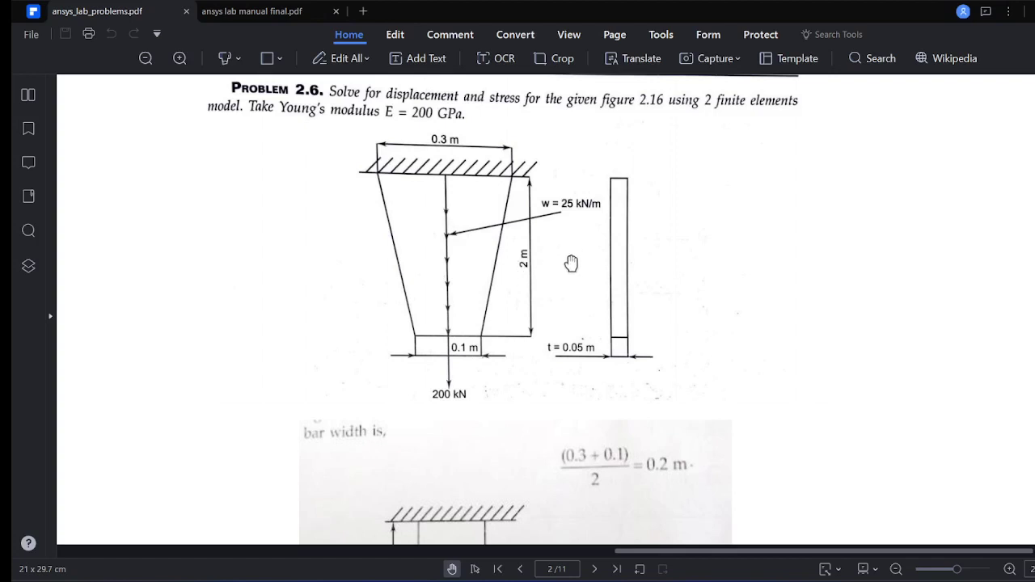
pyautogui.keyDown('ctrl'); pyautogui.scroll(-2, 679, 306); pyautogui.keyUp('ctrl')
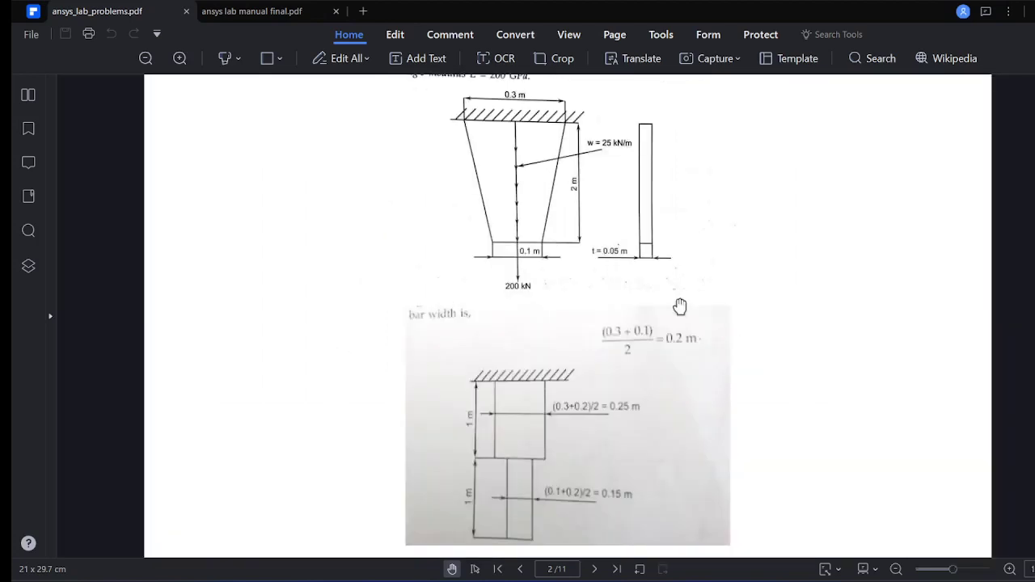
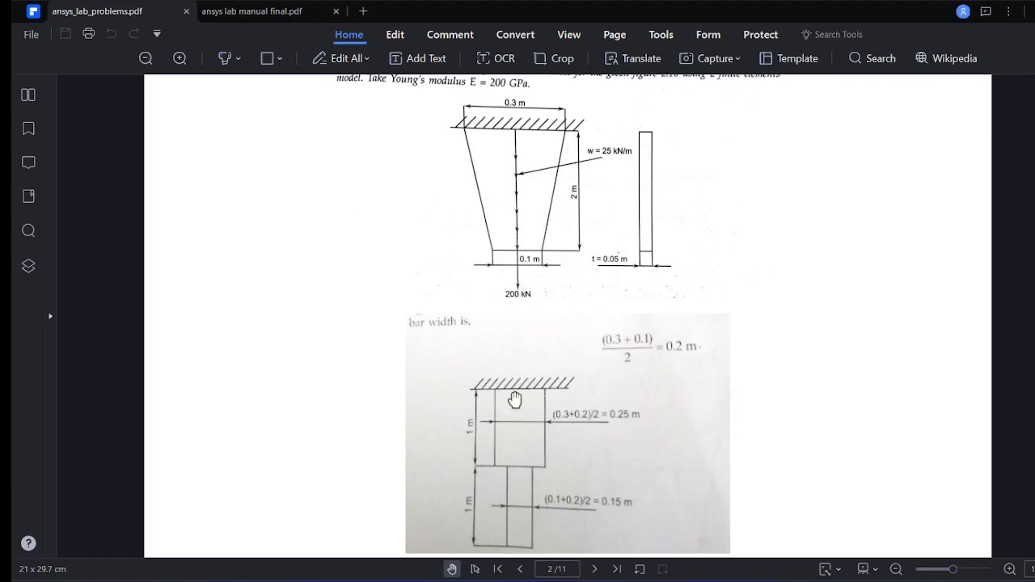
# - Compare the problem's stepped bar figure with the Paint notes on the section areas A1 and A2 and the nodal loads
pyautogui.hotkey('alt', 'Tab')
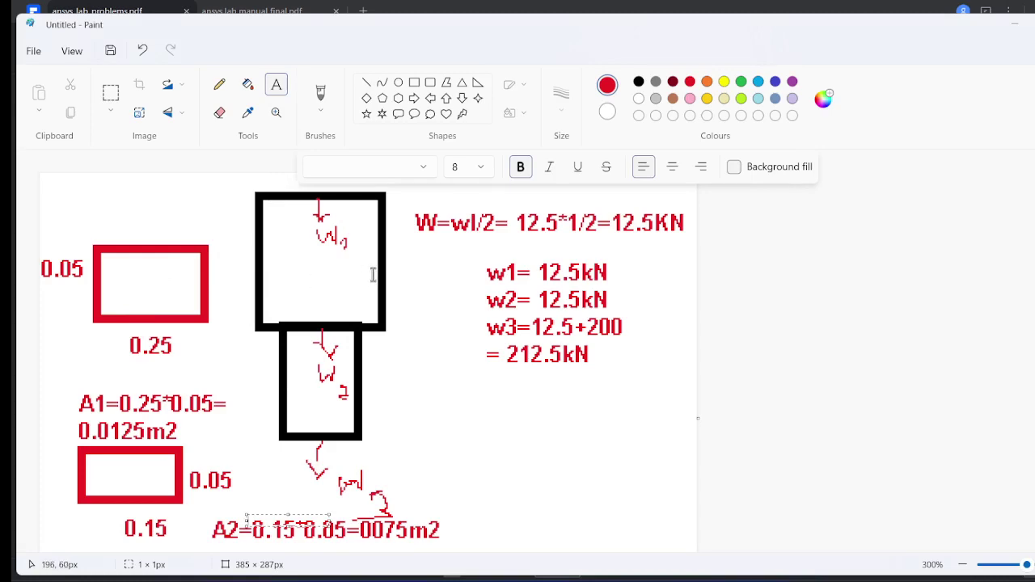
pyautogui.hotkey('alt', 'Tab')
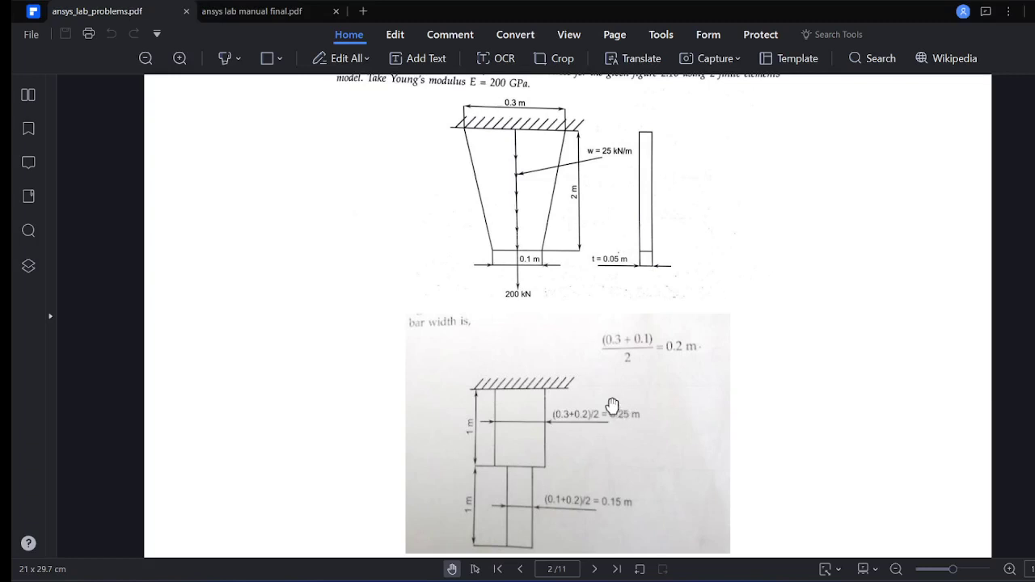
pyautogui.hotkey('alt', 'Tab')
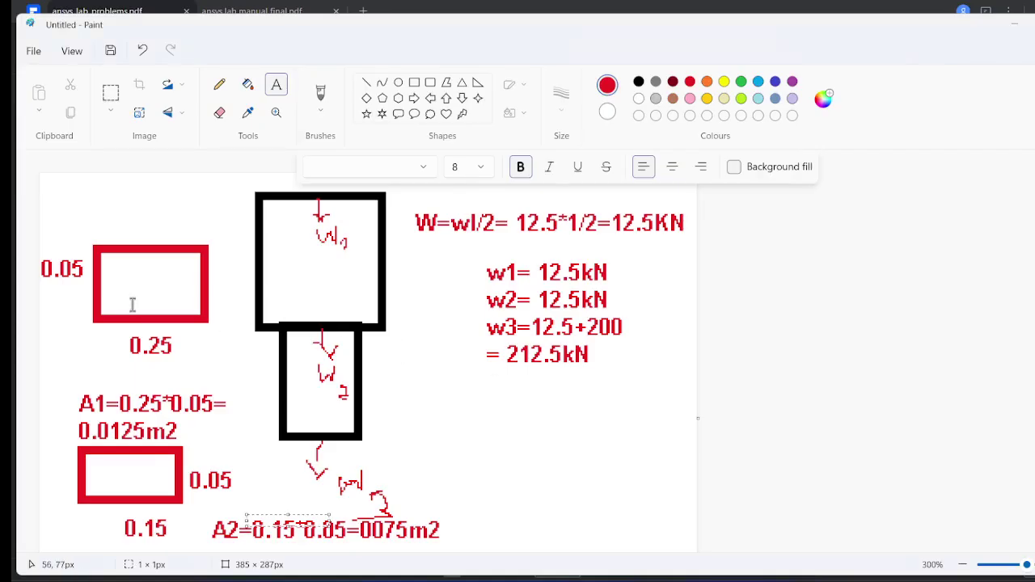
pyautogui.hotkey('alt', 'Tab')
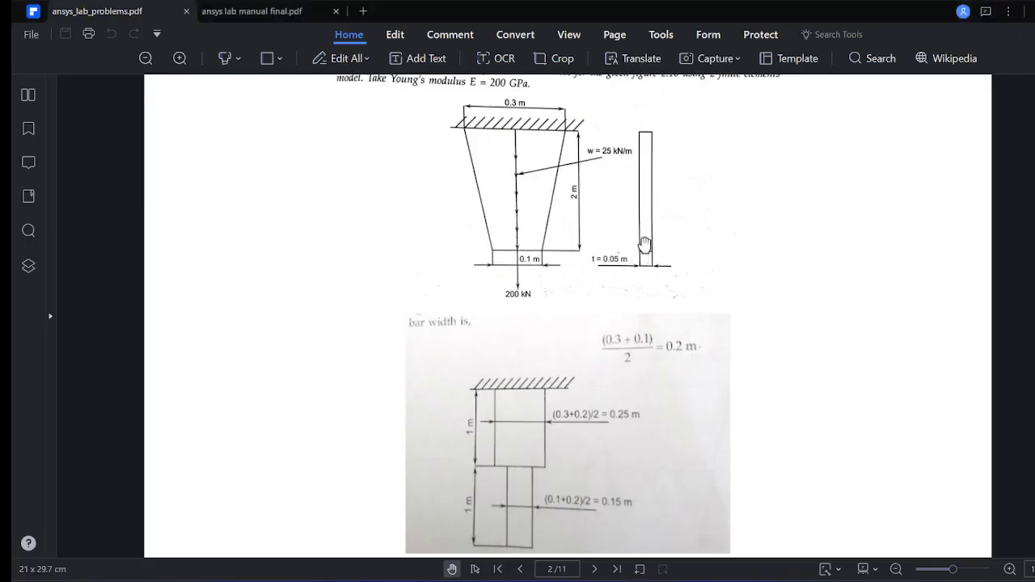
pyautogui.hotkey('alt', 'Tab')
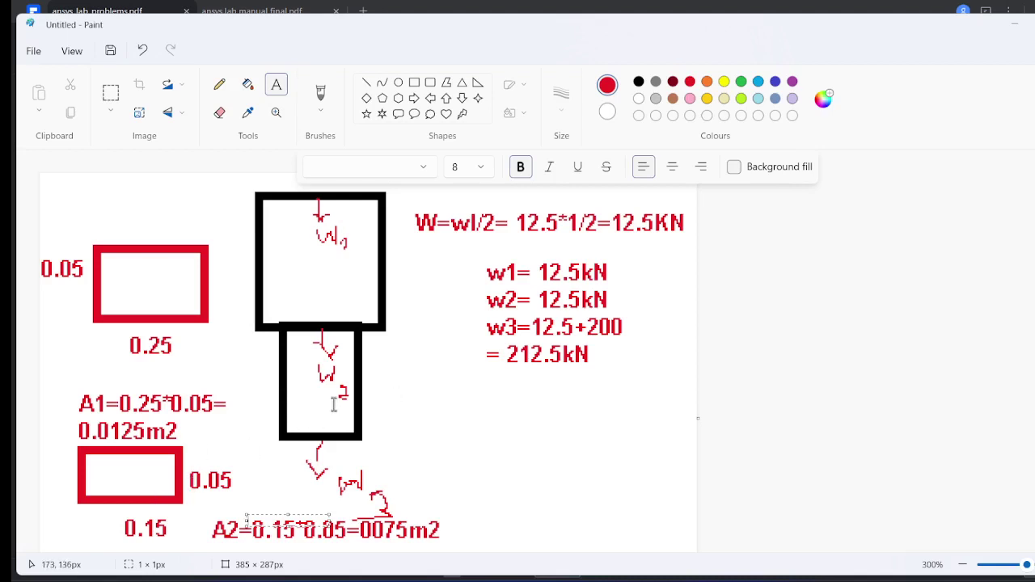
pyautogui.hotkey('alt', 'Tab')
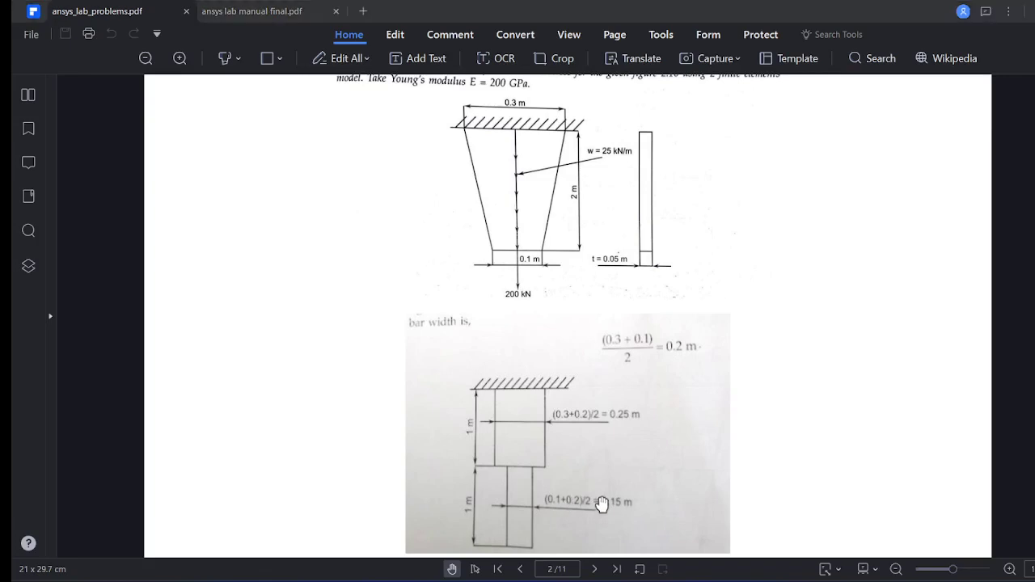
pyautogui.hotkey('alt', 'Tab')
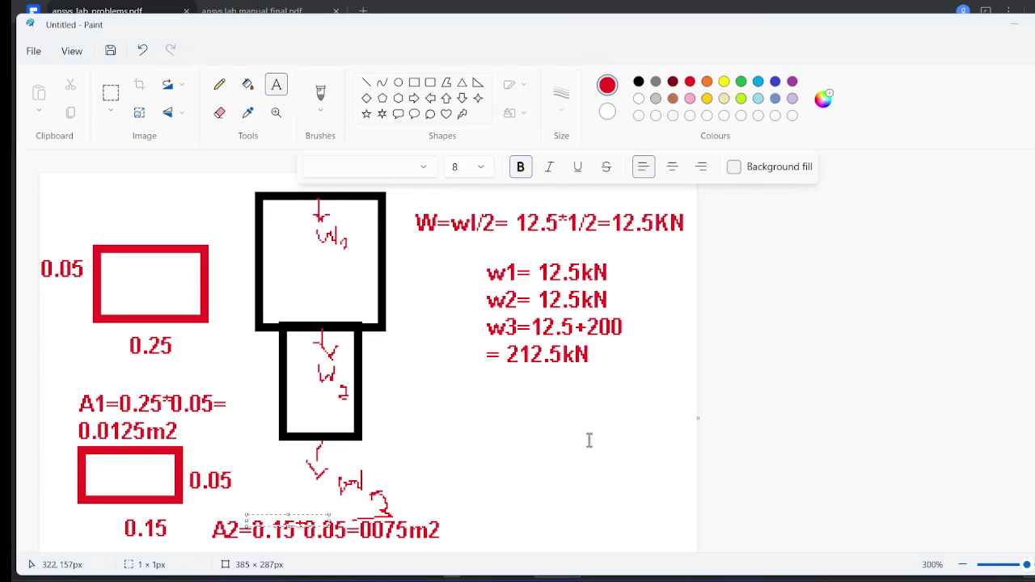
# - Switch to ANSYS and set the GUI filtering preferences to the Structural discipline
pyautogui.hotkey('alt', 'Tab')
pyautogui.hotkey('alt', 'Tab')
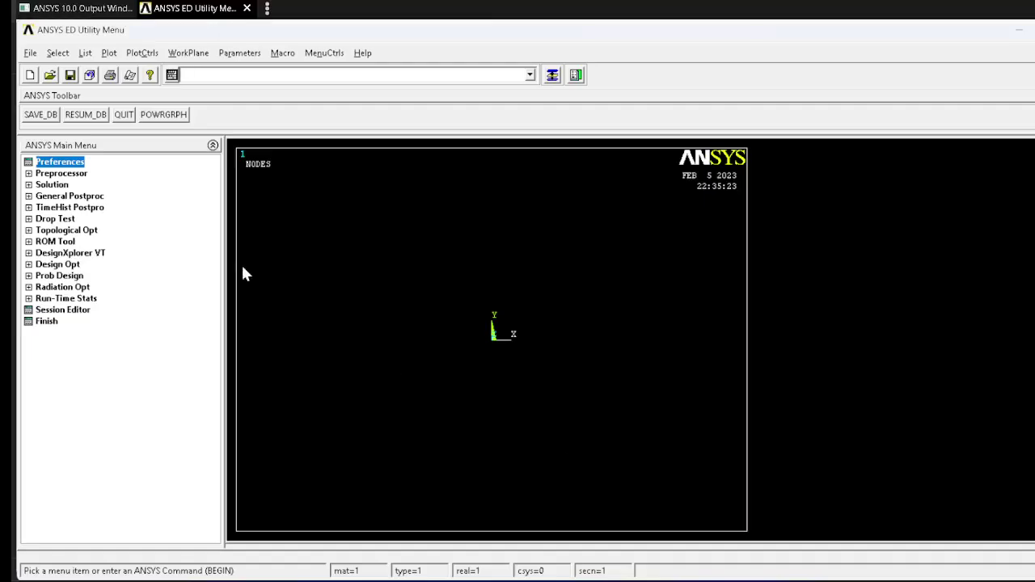
pyautogui.click(58, 162)
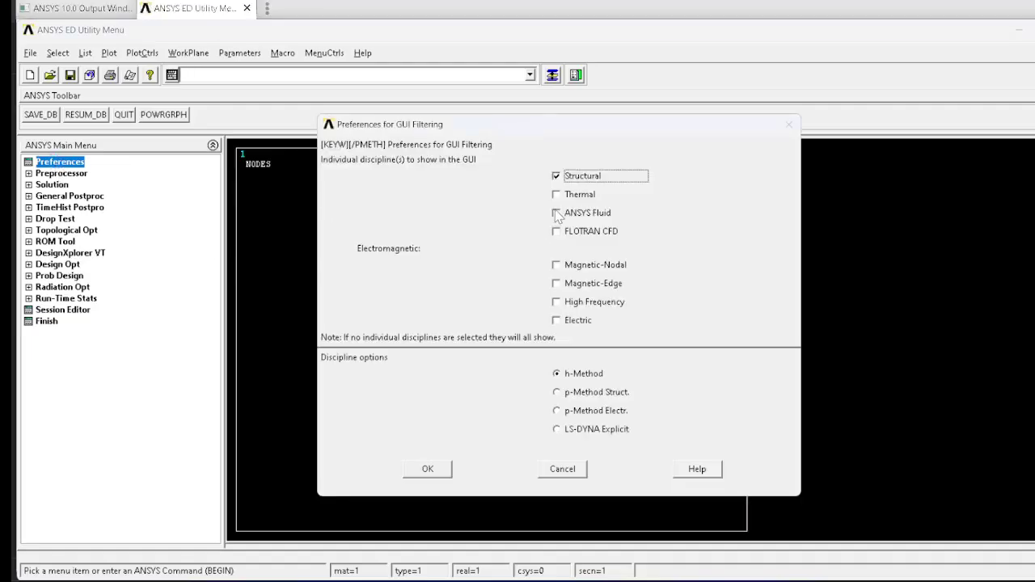
pyautogui.click(425, 470)
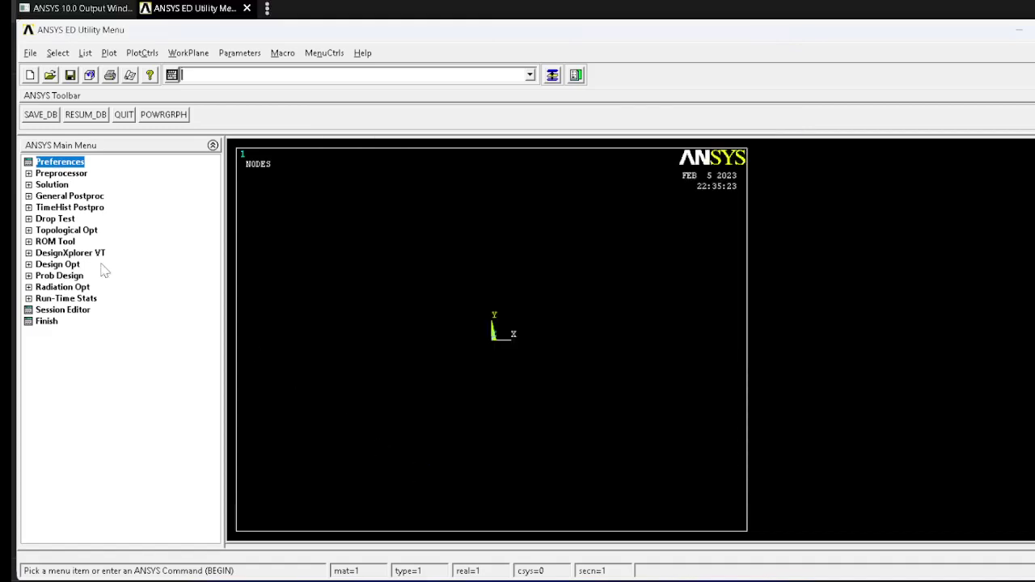
# - Add two Link element types, both 2D spar 1, with reference numbers 1 and 2
pyautogui.click(62, 173)
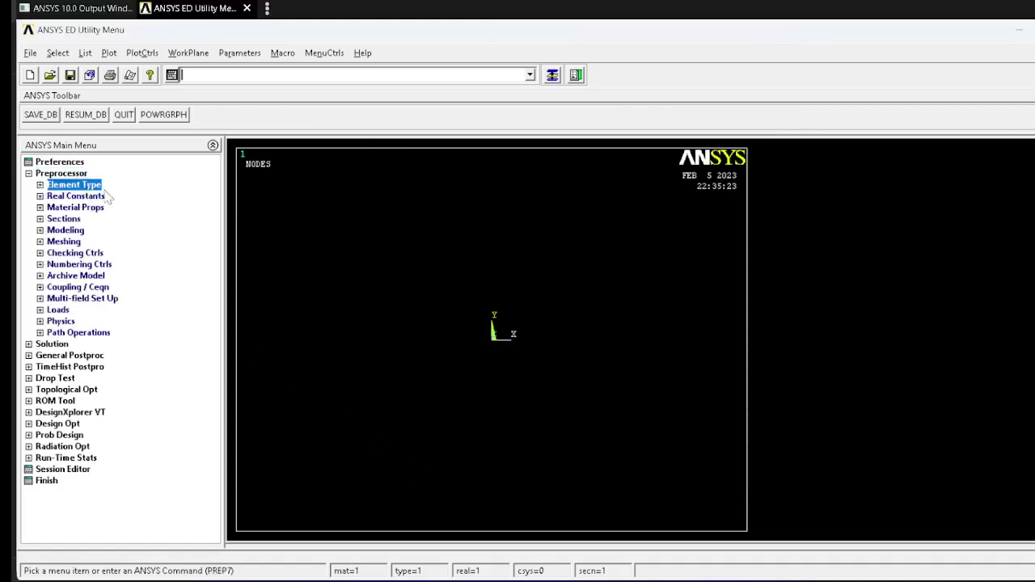
pyautogui.click(104, 185)
pyautogui.click(89, 196)
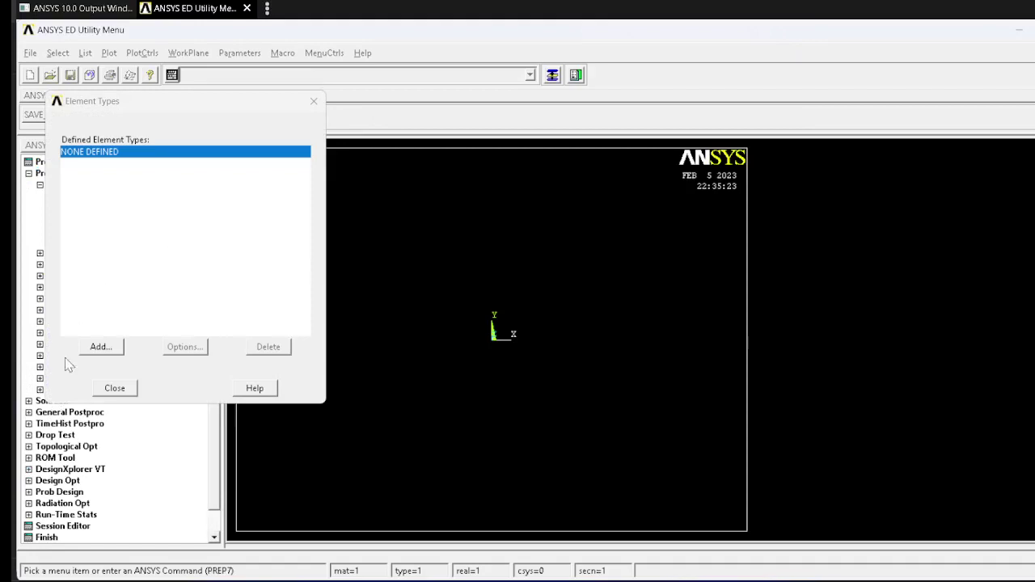
pyautogui.click(99, 347)
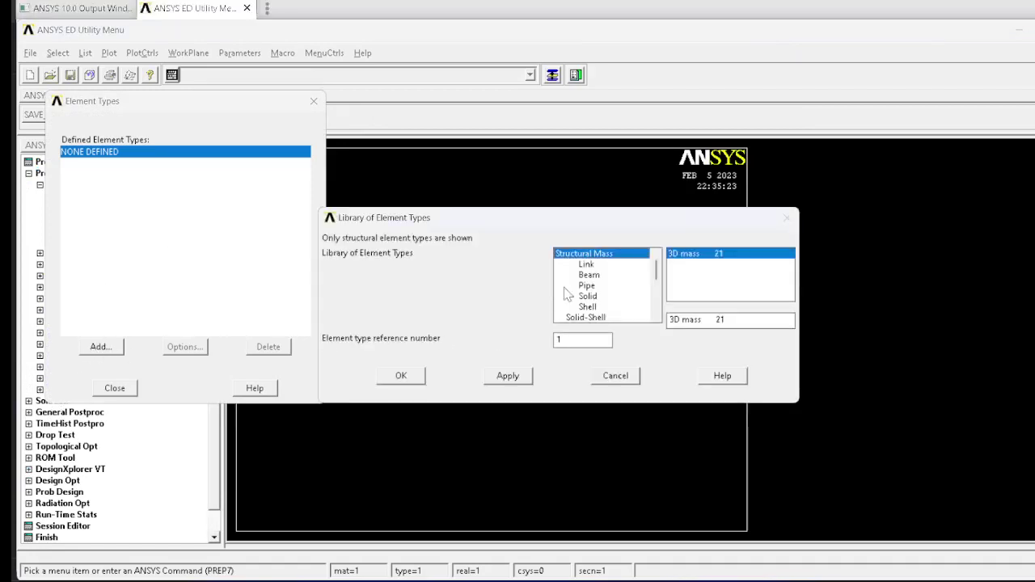
pyautogui.click(590, 266)
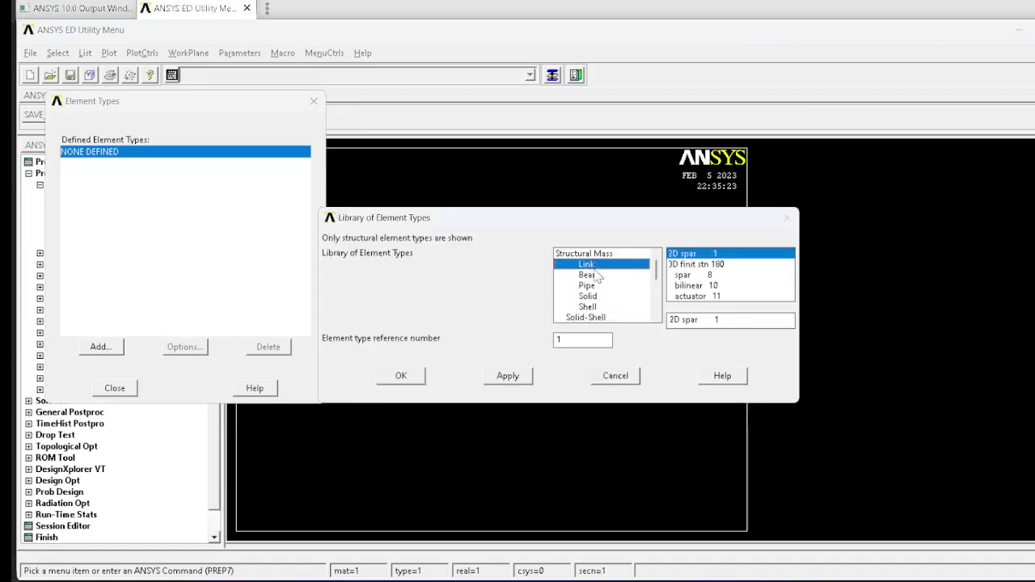
pyautogui.click(508, 375)
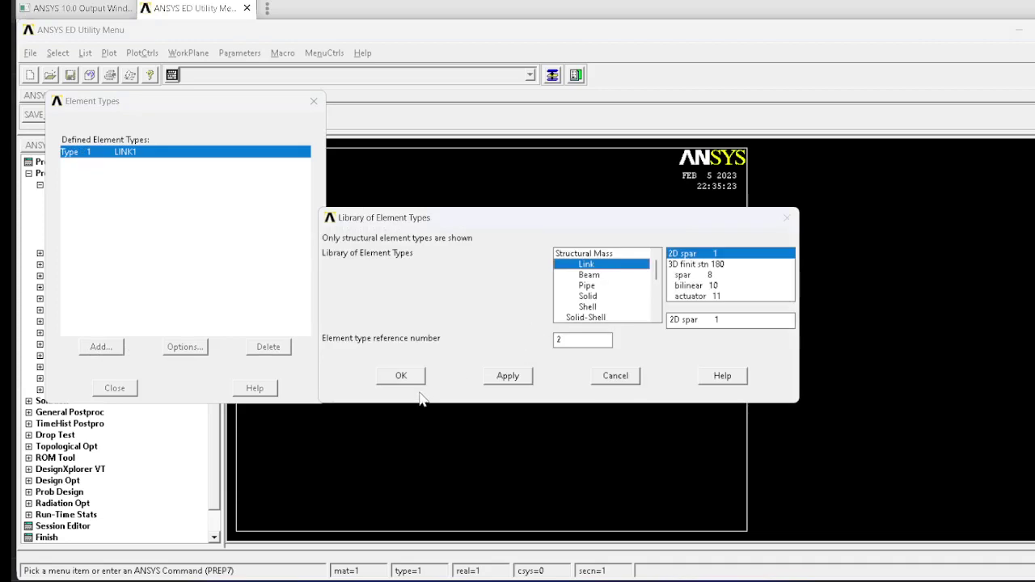
pyautogui.click(400, 376)
pyautogui.click(115, 387)
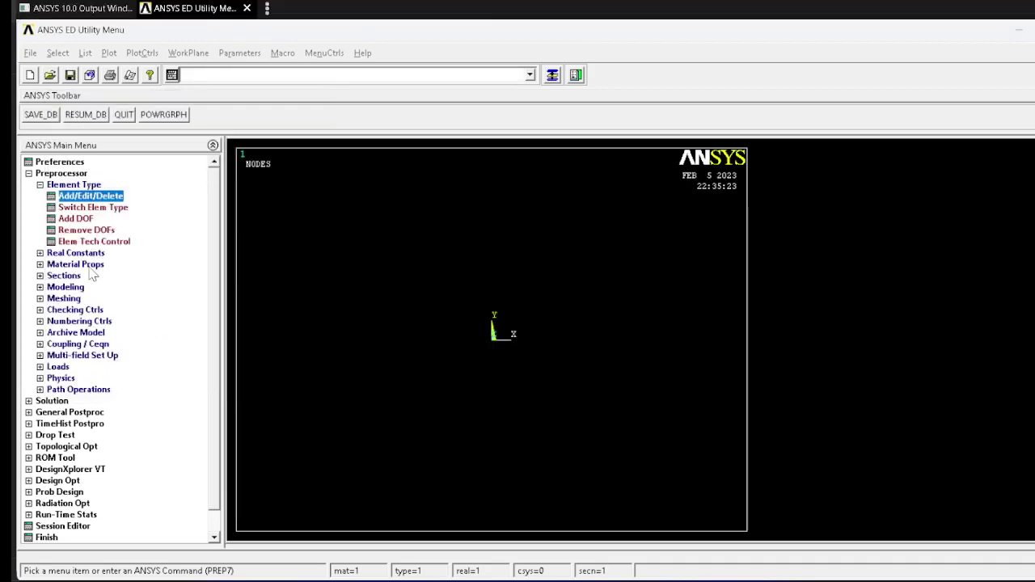
# - Define real constant set 1 for element type 1 with the cross-sectional area 0.0125 from the Paint notes
pyautogui.click(85, 253)
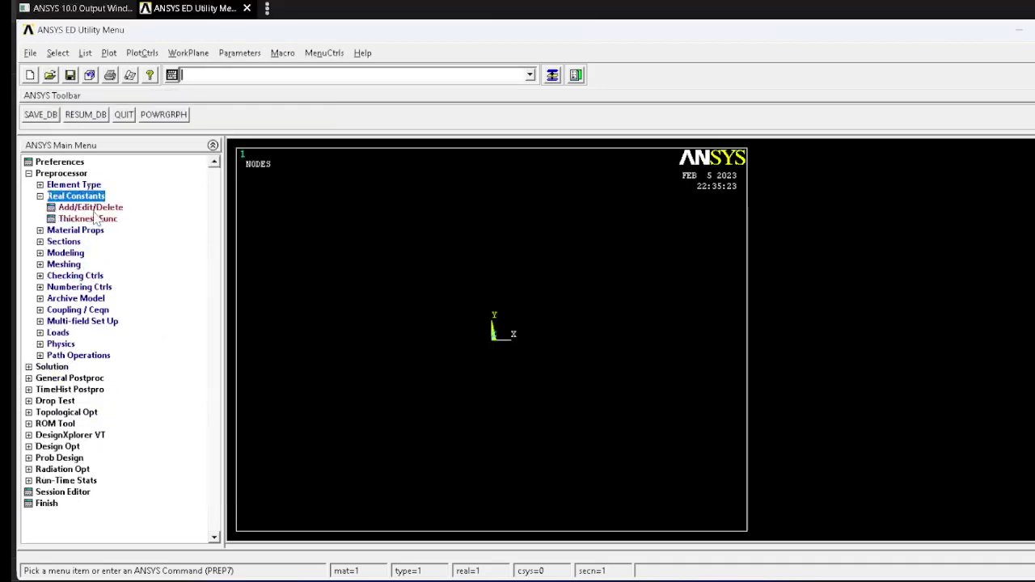
pyautogui.click(92, 208)
pyautogui.click(84, 327)
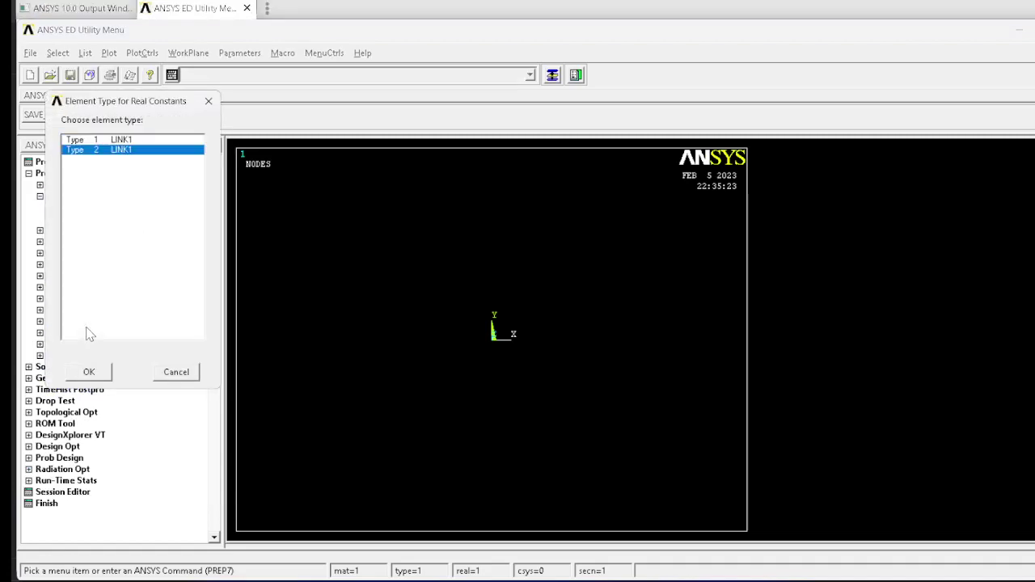
pyautogui.click(114, 140)
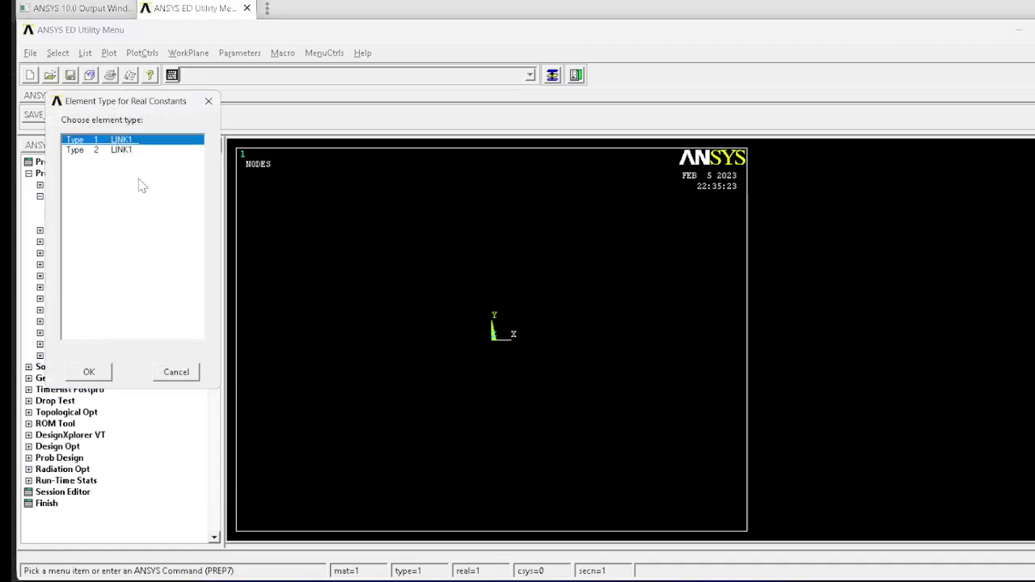
pyautogui.click(93, 372)
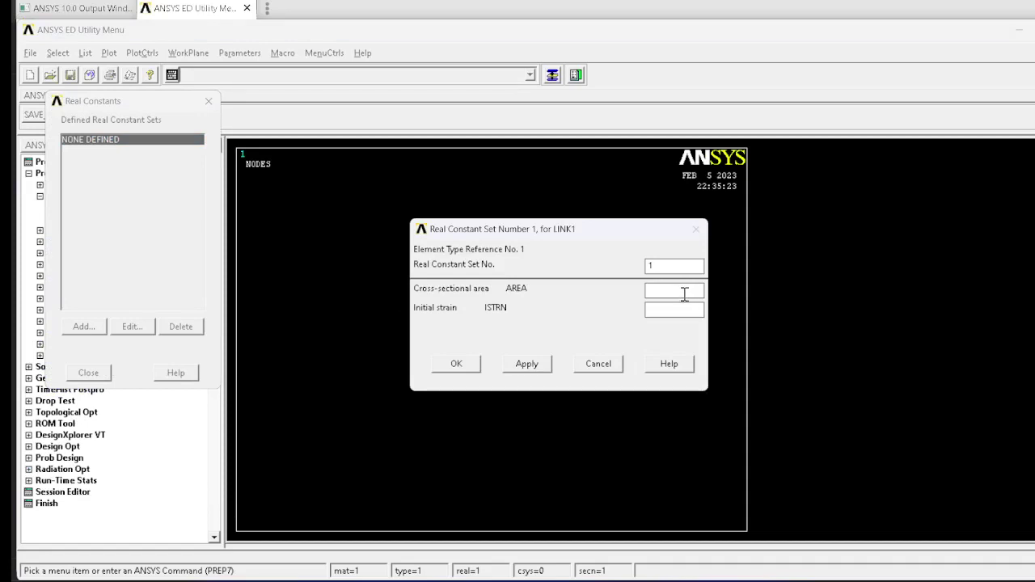
pyautogui.hotkey('alt', 'Tab')
pyautogui.hotkey('alt', 'Tab')
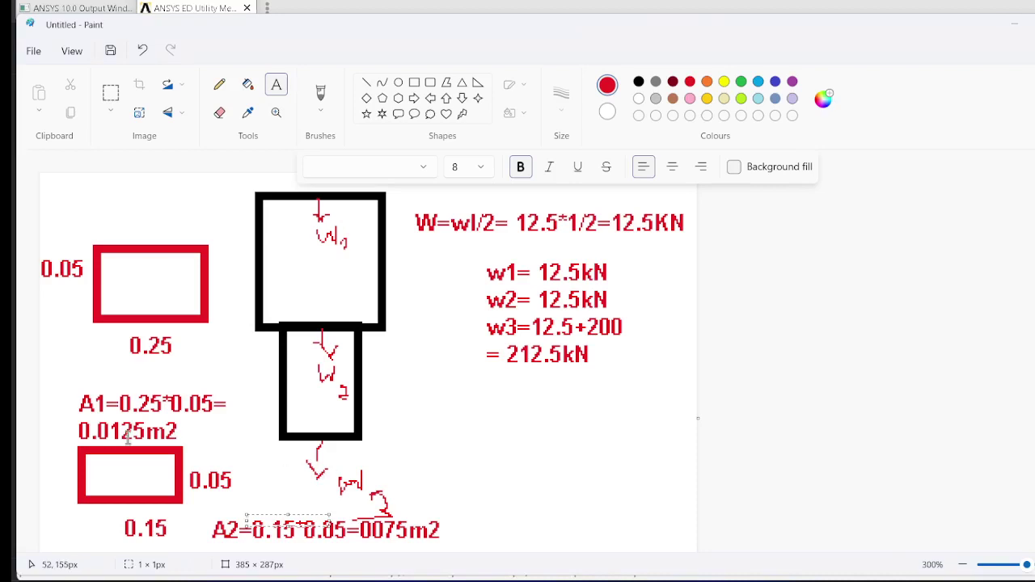
pyautogui.hotkey('alt', 'Tab')
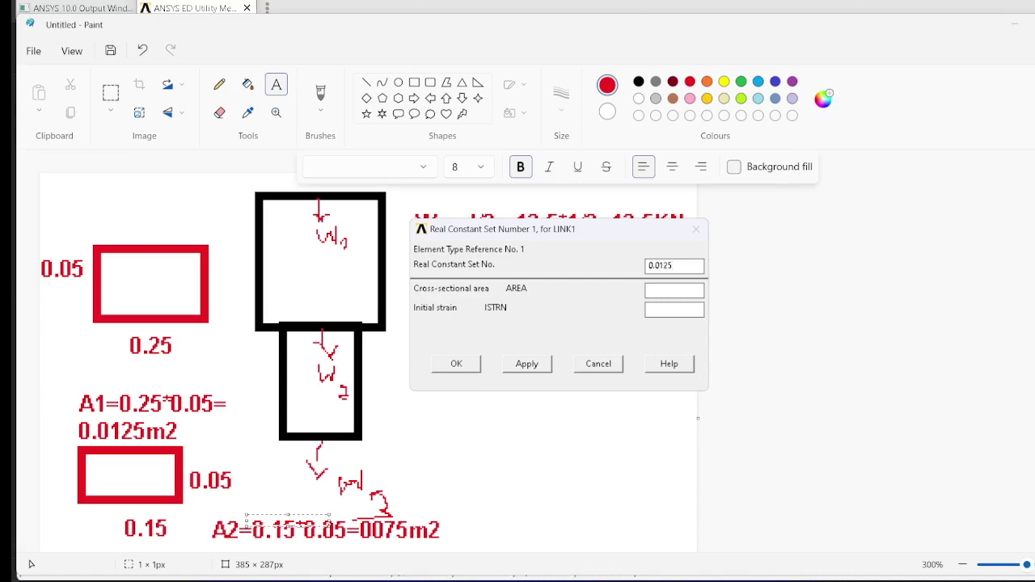
pyautogui.click(684, 261)
pyautogui.write('1')
pyautogui.click(478, 363)
pyautogui.hotkey('alt', 'Tab')
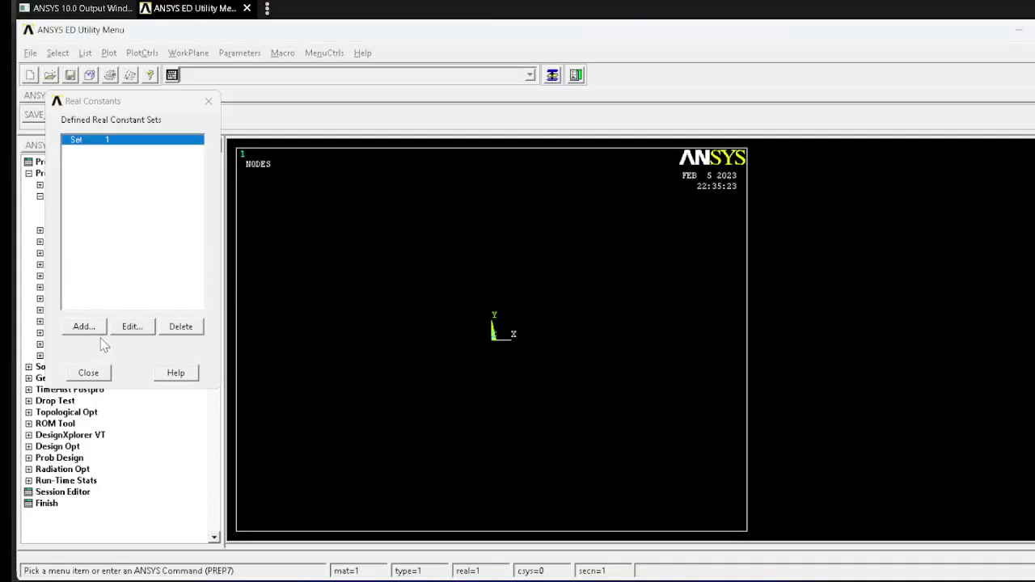
# - Define real constant set 2 for element type 2 with a cross-sectional area of 0.0075
pyautogui.click(77, 328)
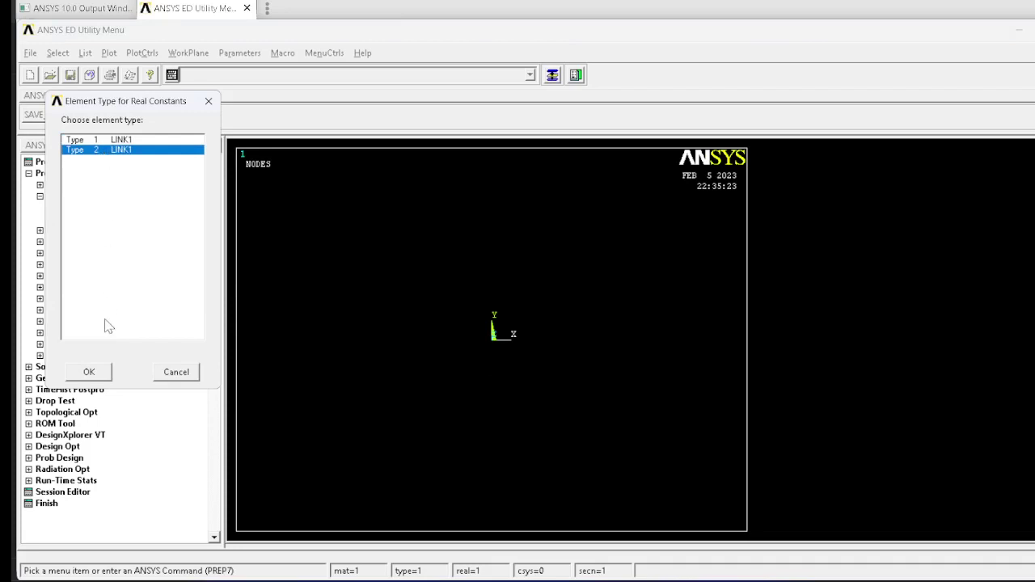
pyautogui.click(96, 373)
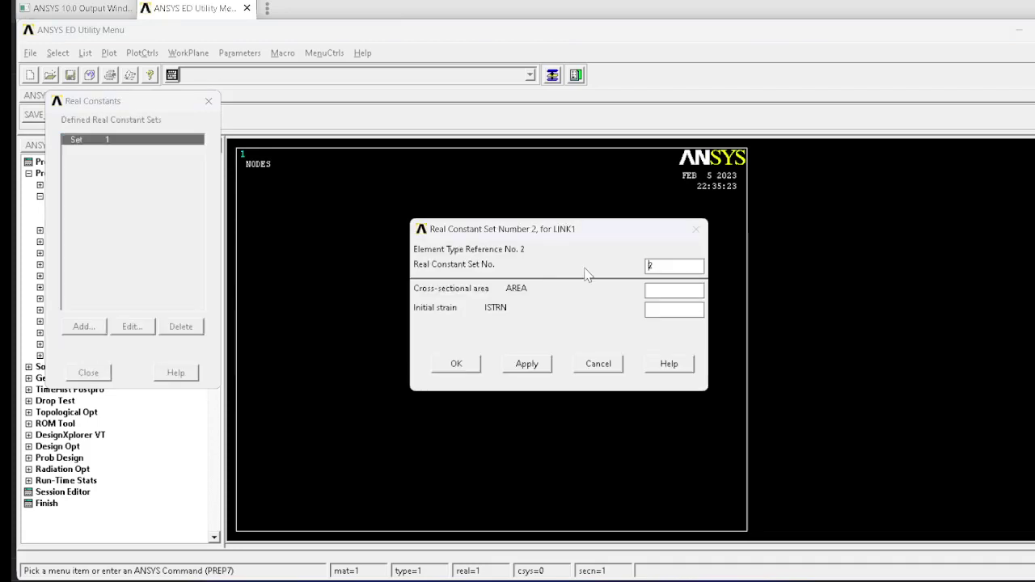
pyautogui.click(670, 290)
pyautogui.write('0.0075')
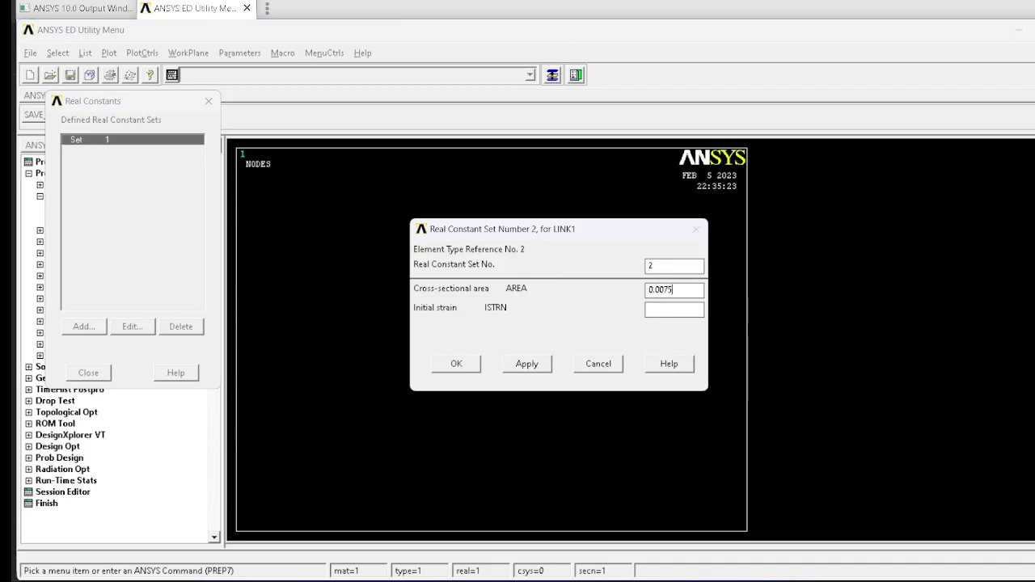
pyautogui.click(441, 368)
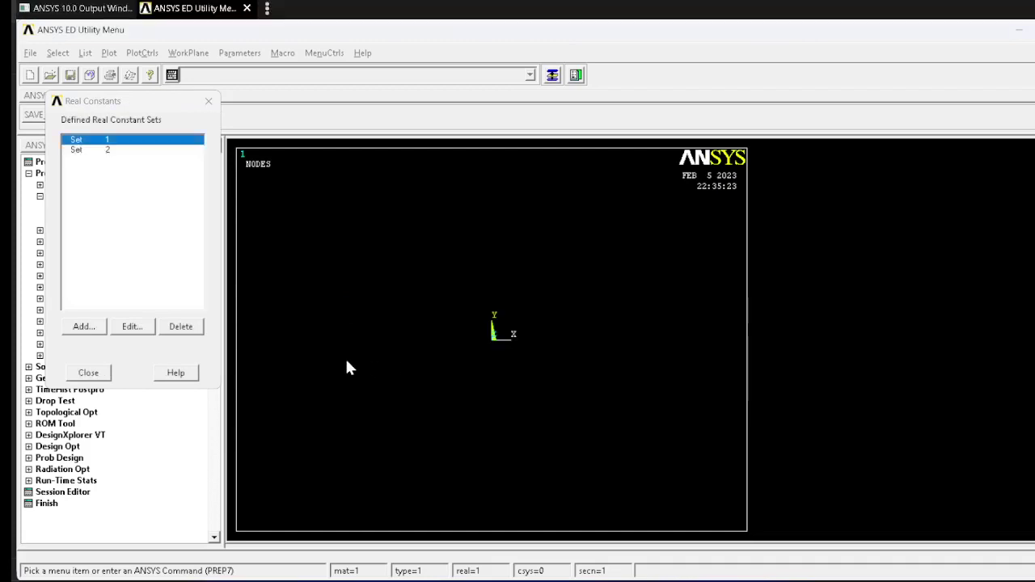
pyautogui.click(107, 374)
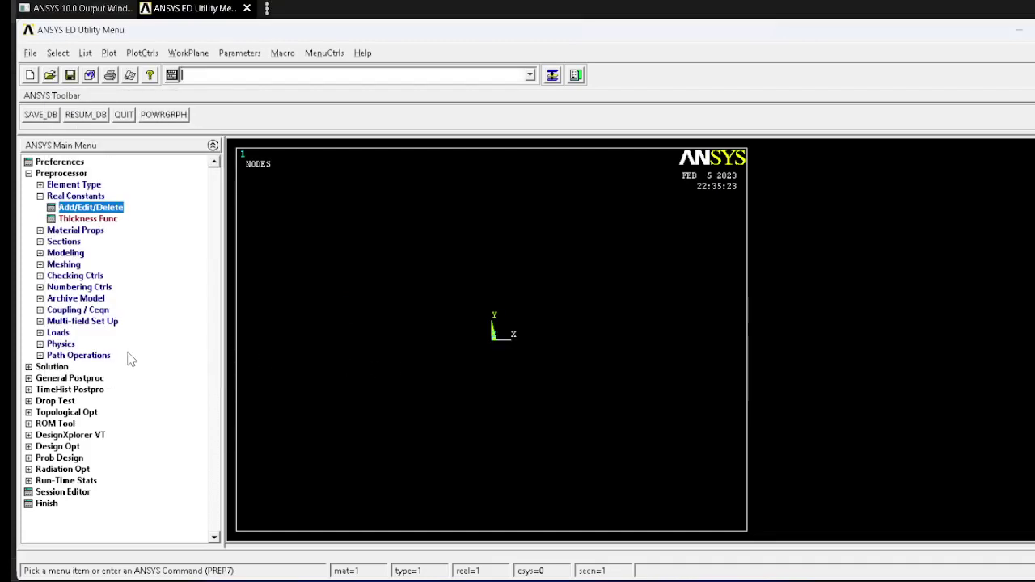
# - Open the structural linear elastic isotropic properties for material model number 1
pyautogui.click(89, 230)
pyautogui.click(91, 252)
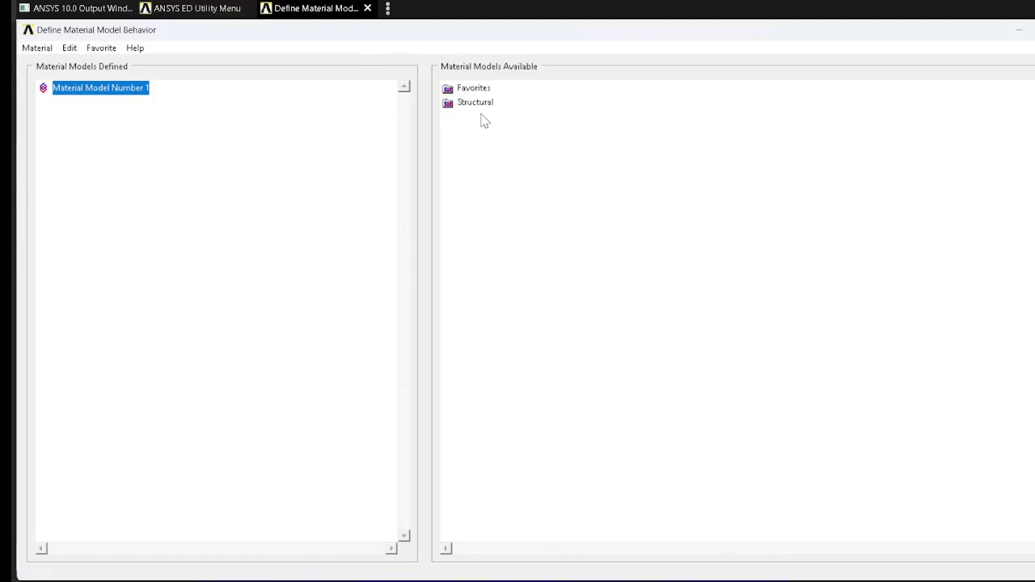
pyautogui.doubleClick(479, 105)
pyautogui.doubleClick(489, 116)
pyautogui.doubleClick(511, 130)
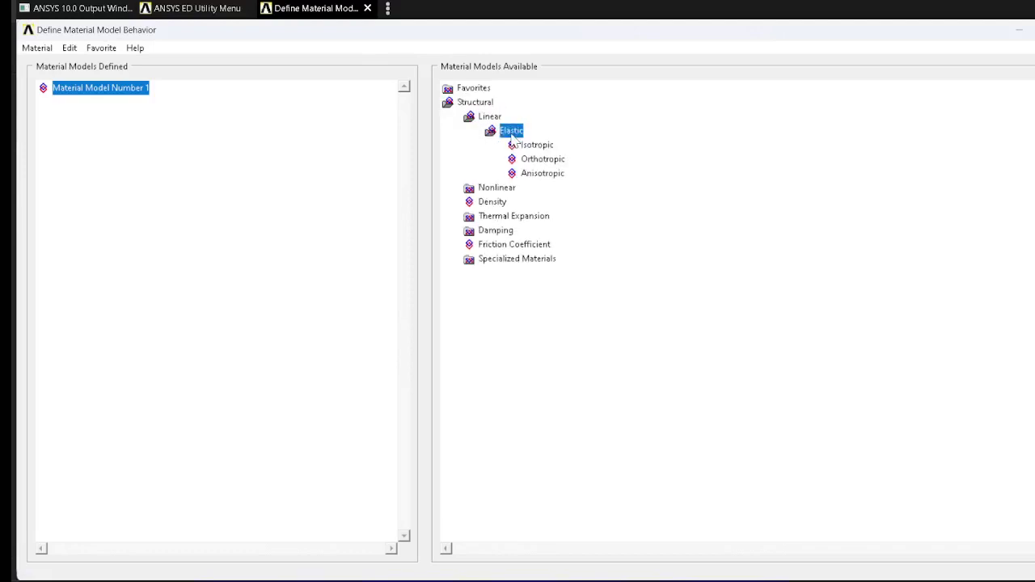
pyautogui.doubleClick(535, 145)
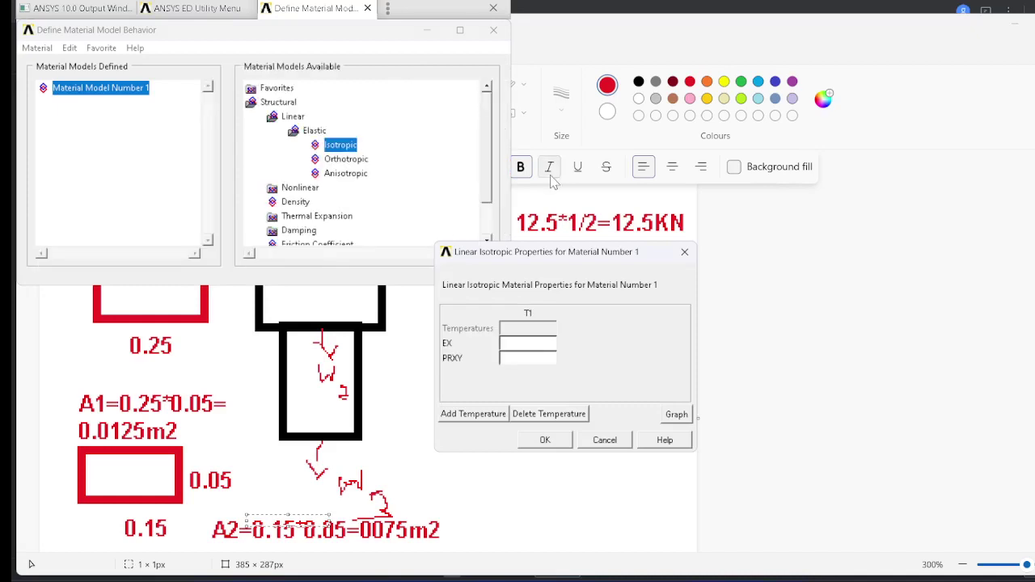
# - Set EX to 200e9 from the Young's modulus in the problem PDF and PRXY to 0.3, and close the material definition
pyautogui.hotkey('alt', 'Tab')
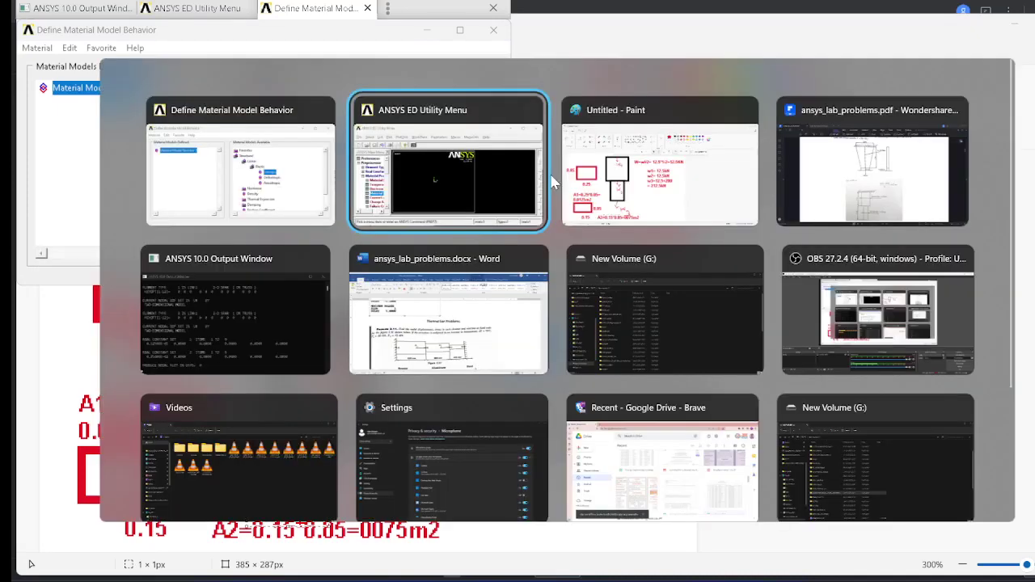
pyautogui.hotkey('alt', 'Tab')
pyautogui.hotkey('alt', 'Tab')
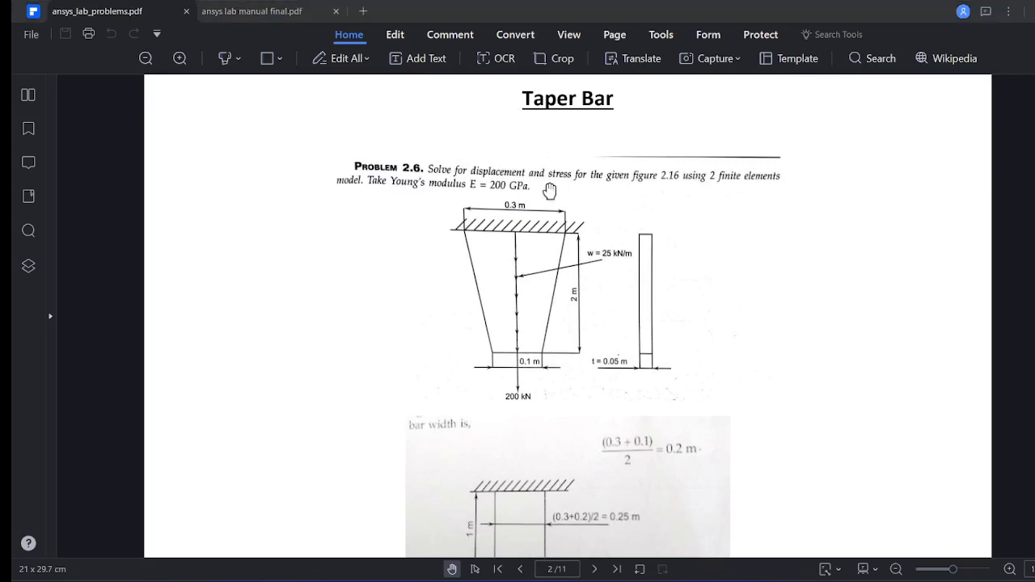
pyautogui.hotkey('alt', 'Tab')
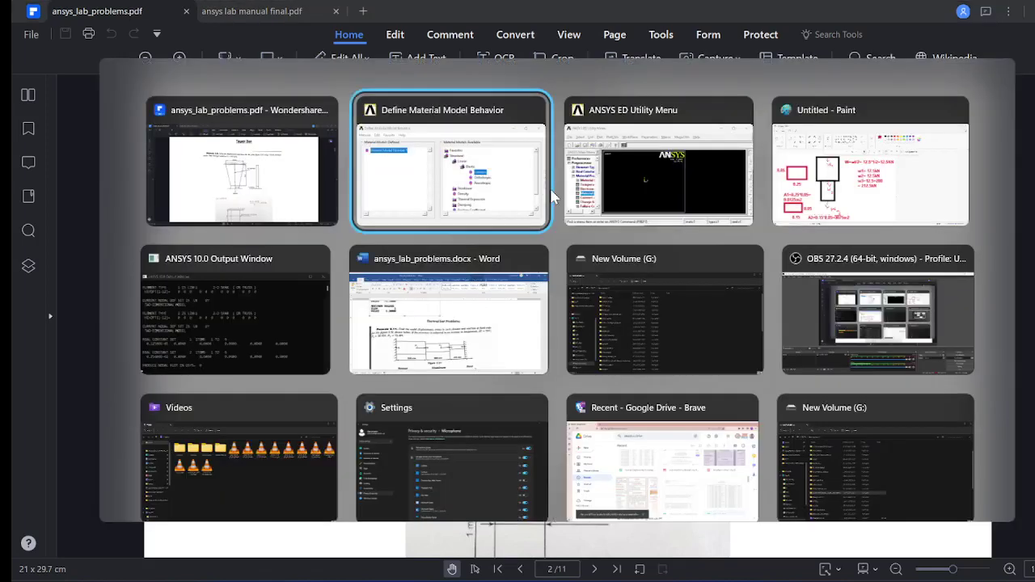
pyautogui.write('200e9')
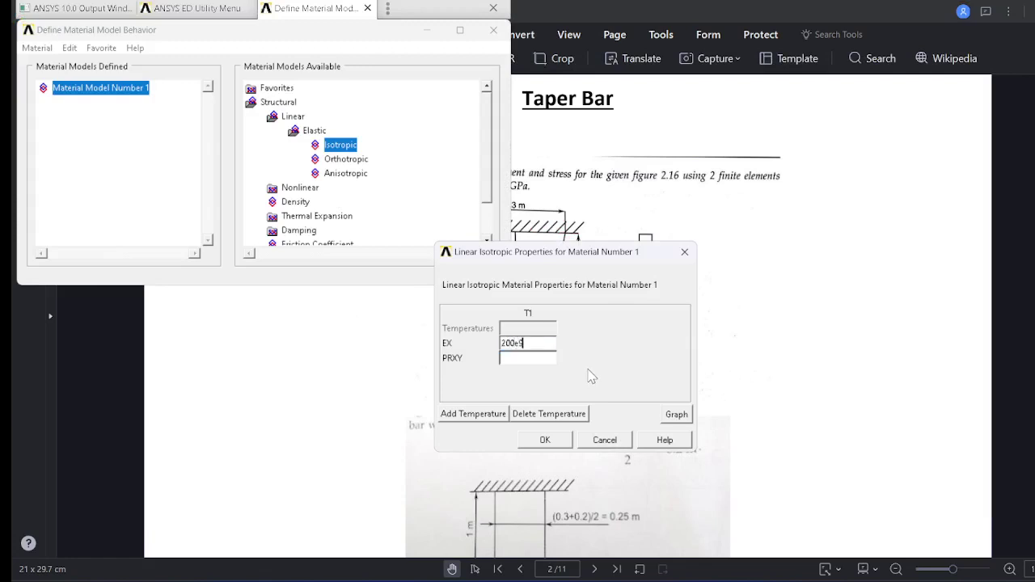
pyautogui.click(546, 360)
pyautogui.write('0.3')
pyautogui.click(545, 439)
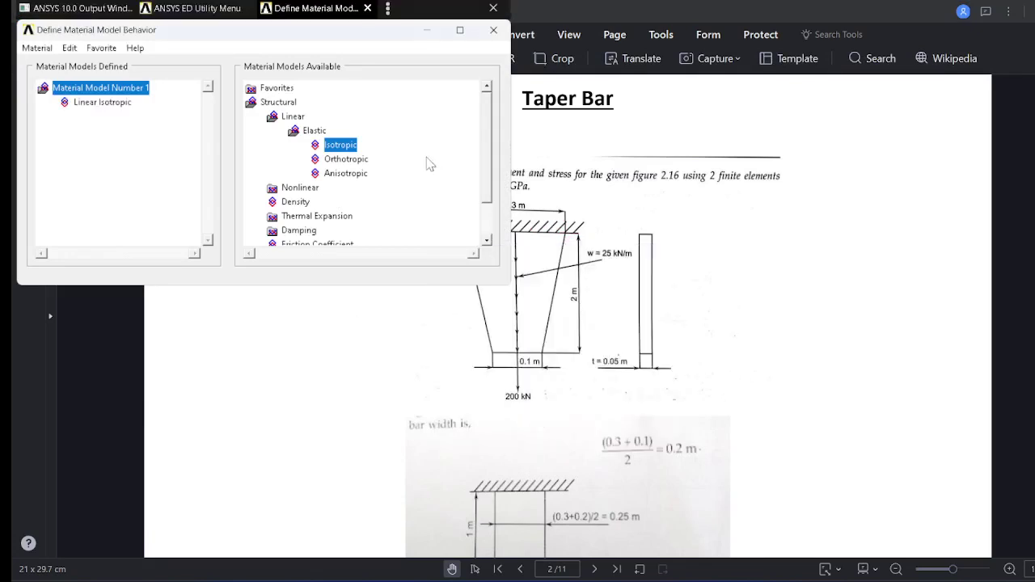
pyautogui.click(369, 8)
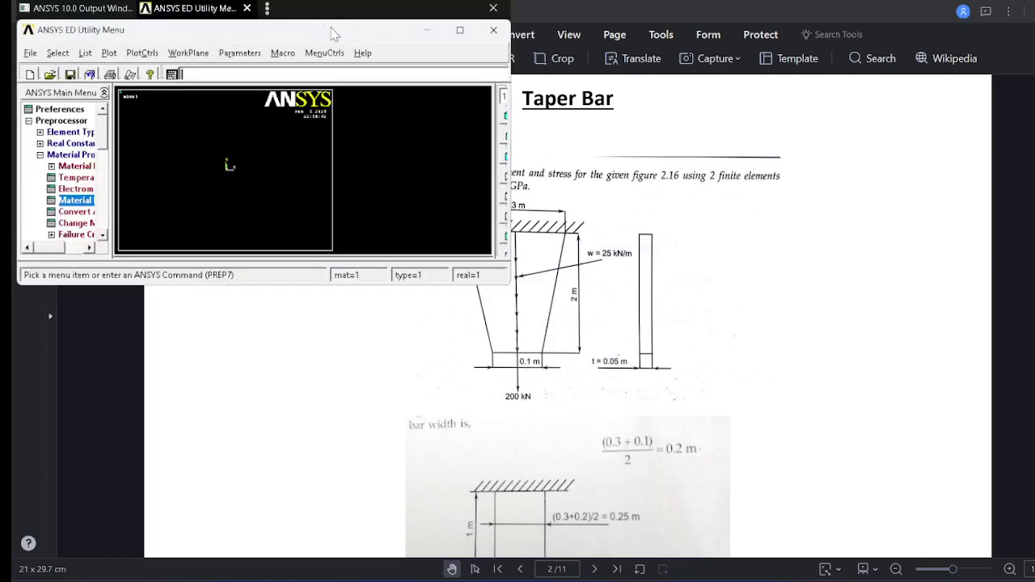
pyautogui.click(465, 36)
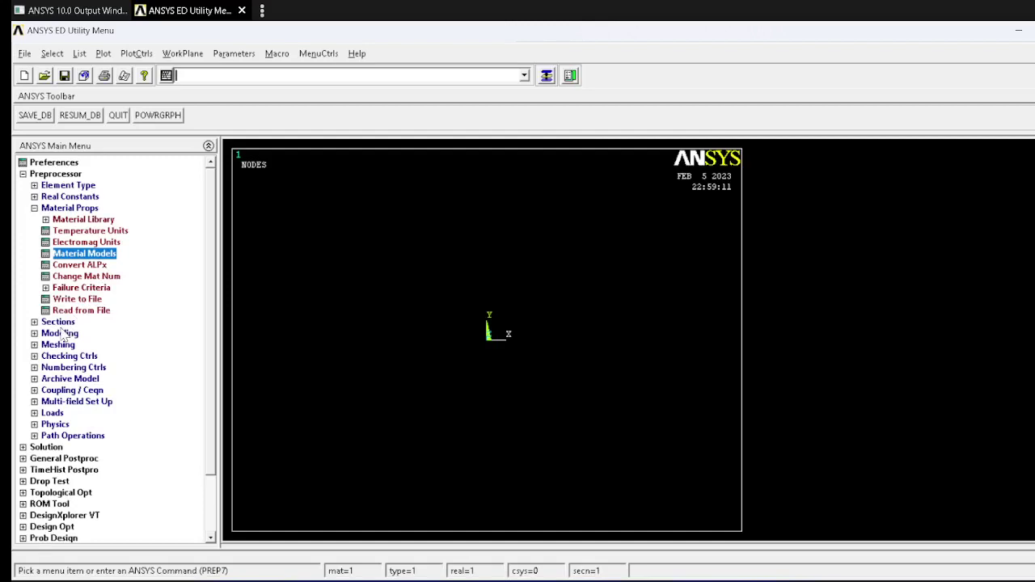
# - Check the Paint sketch and the taper bar figure in the PDF for the segment lengths that determine the node positions
pyautogui.click(60, 333)
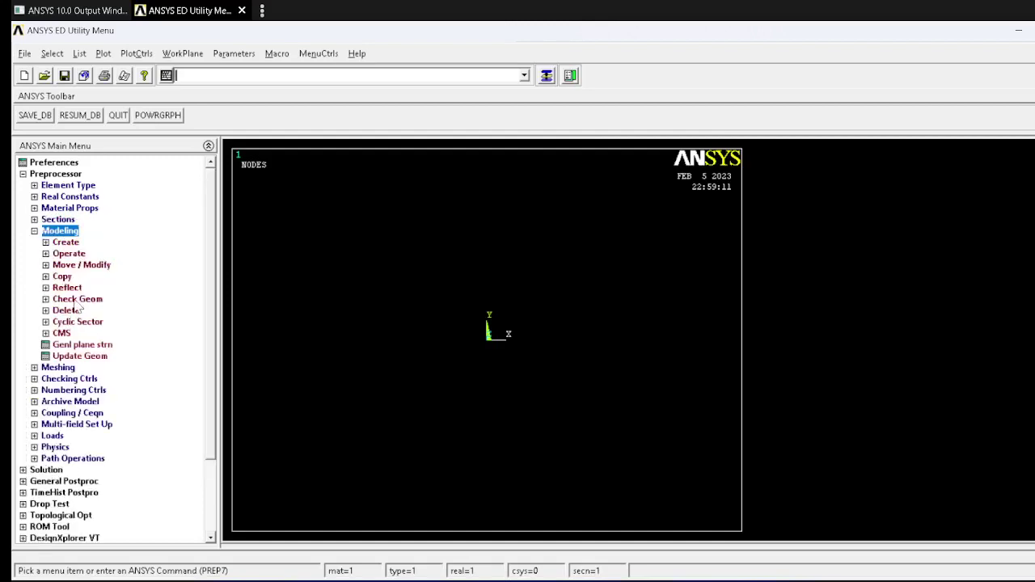
pyautogui.click(58, 232)
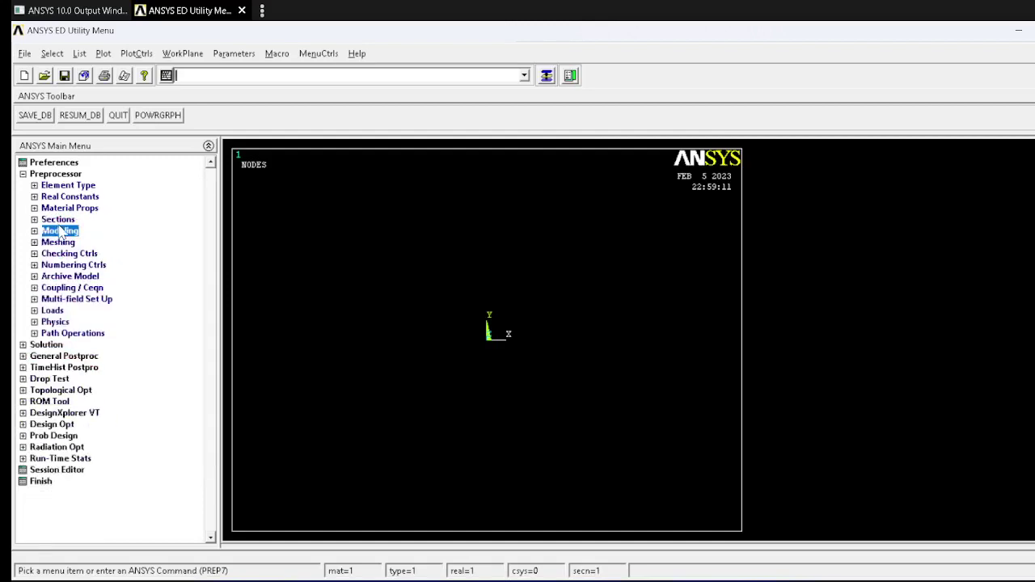
pyautogui.hotkey('alt', 'Tab')
pyautogui.hotkey('alt', 'Tab')
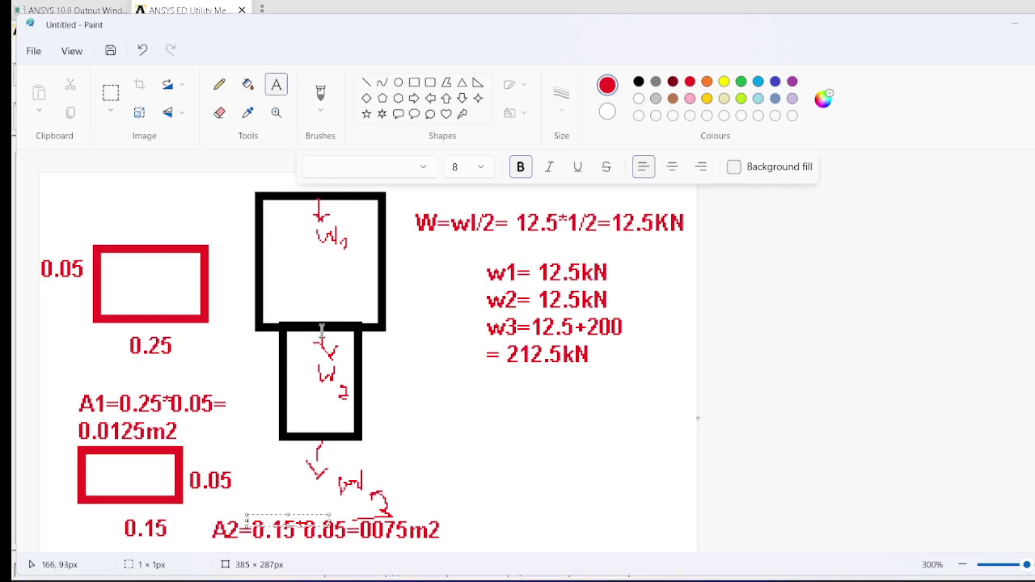
pyautogui.hotkey('alt', 'Tab')
pyautogui.hotkey('alt', 'Tab')
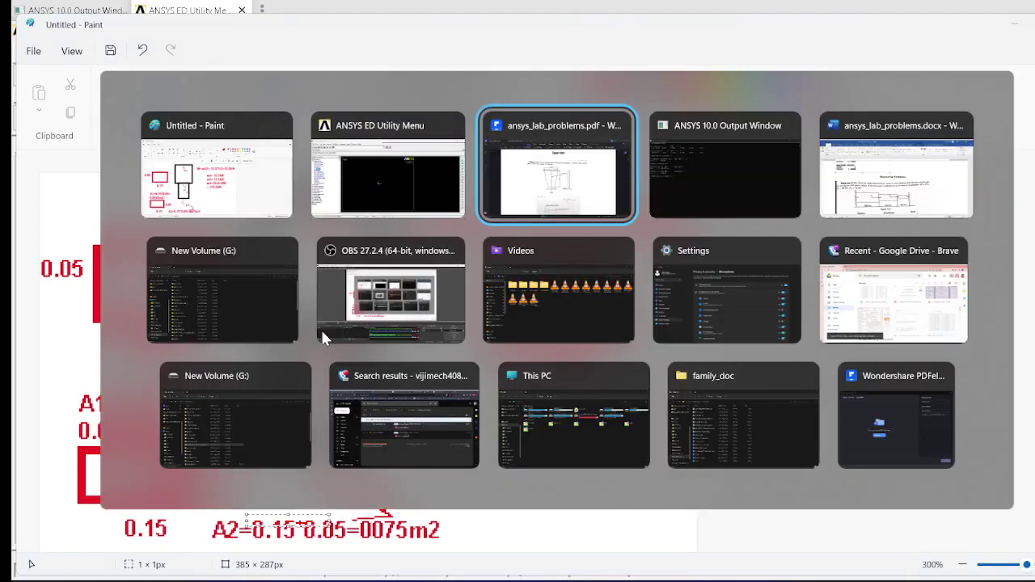
pyautogui.scroll(-3, 499, 449)
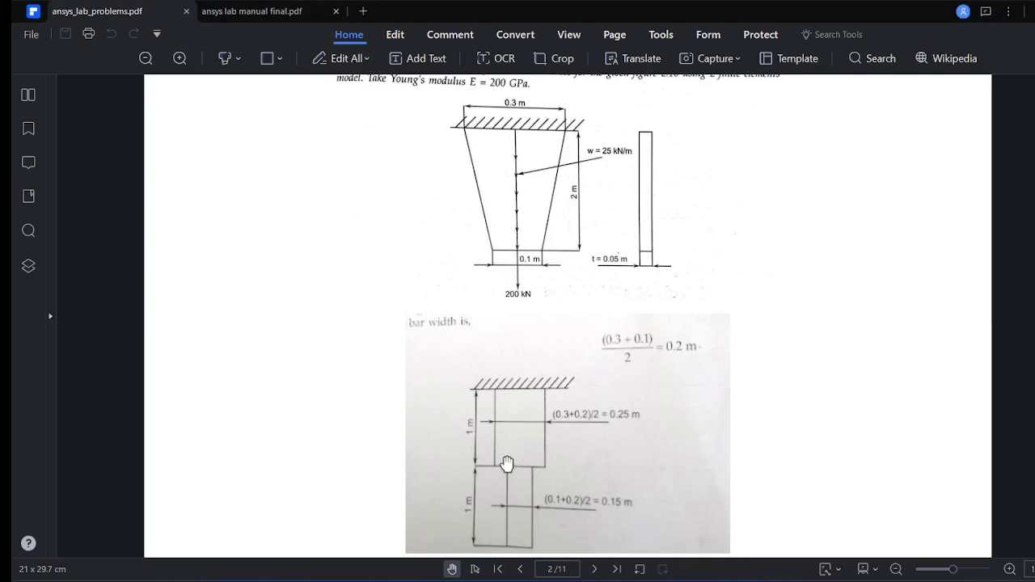
pyautogui.scroll(-2, 503, 473)
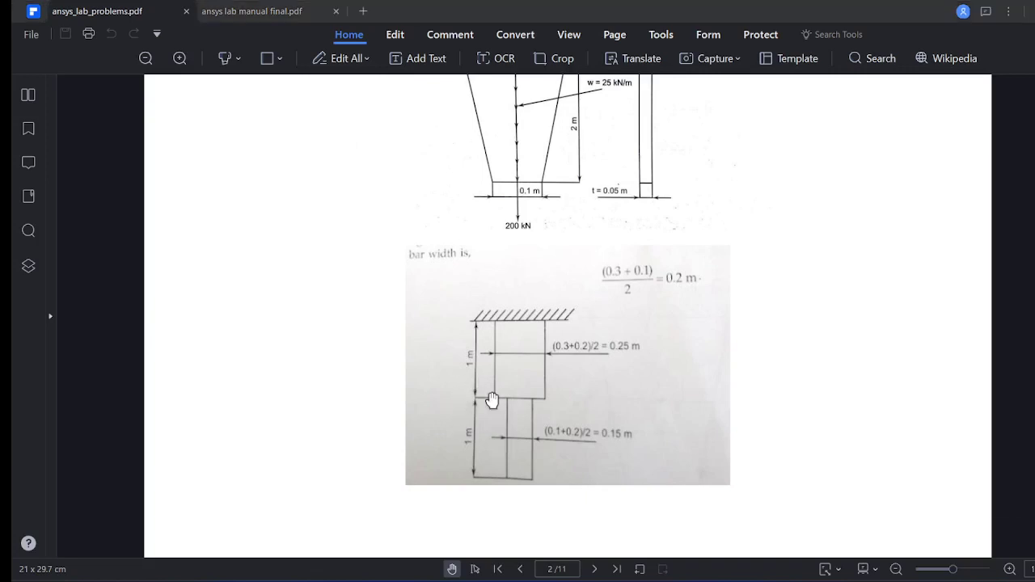
pyautogui.hotkey('alt', 'Tab')
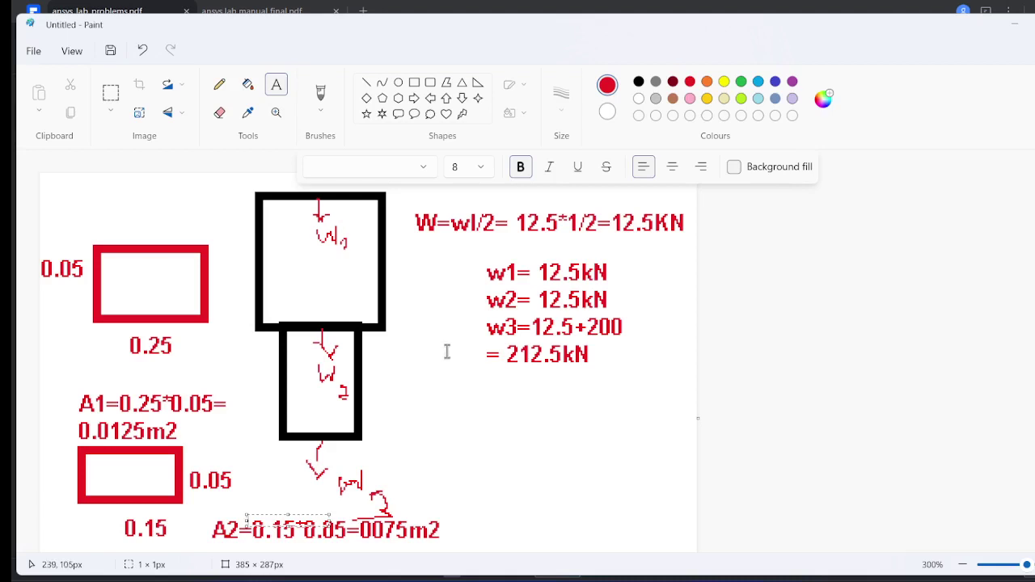
pyautogui.hotkey('alt', 'Tab')
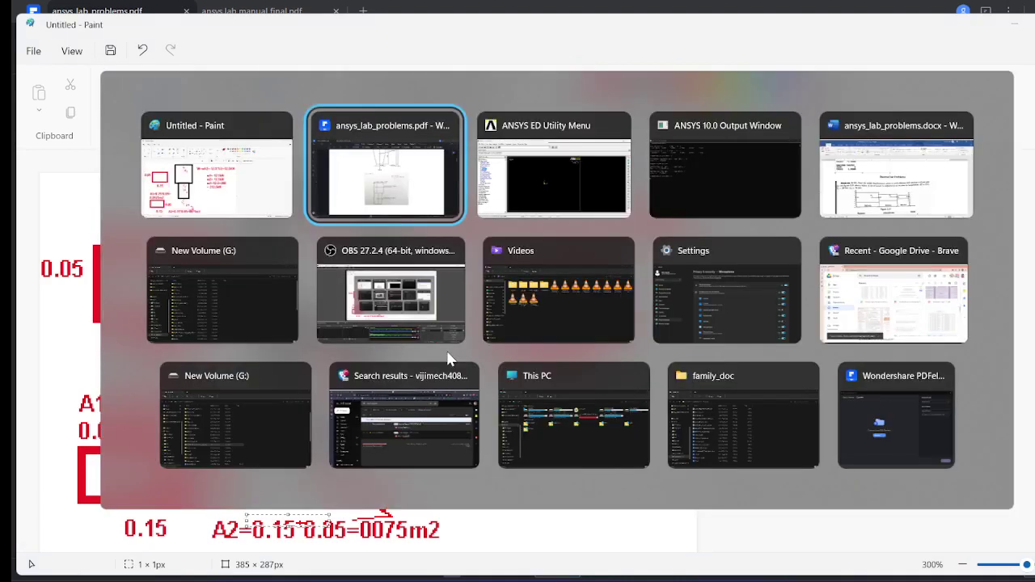
pyautogui.hotkey('alt', 'Tab')
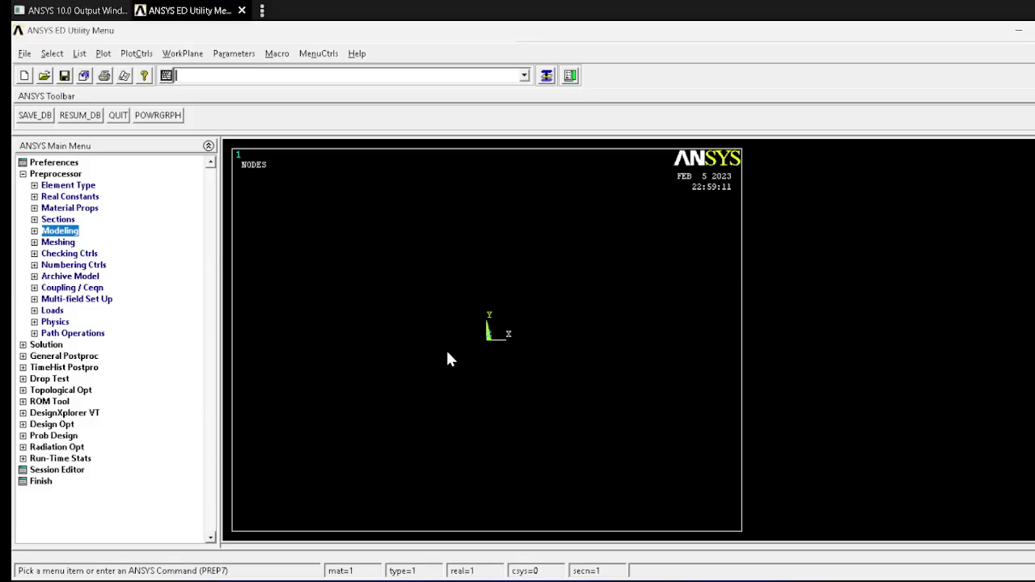
# - Create node 1 at the origin of the active coordinate system
pyautogui.click(64, 232)
pyautogui.click(66, 242)
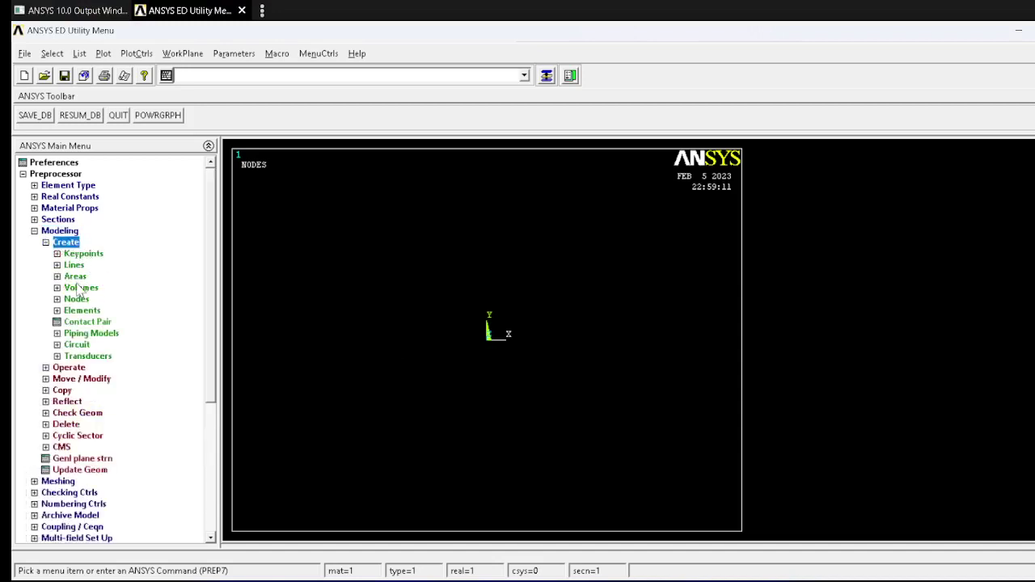
pyautogui.click(77, 299)
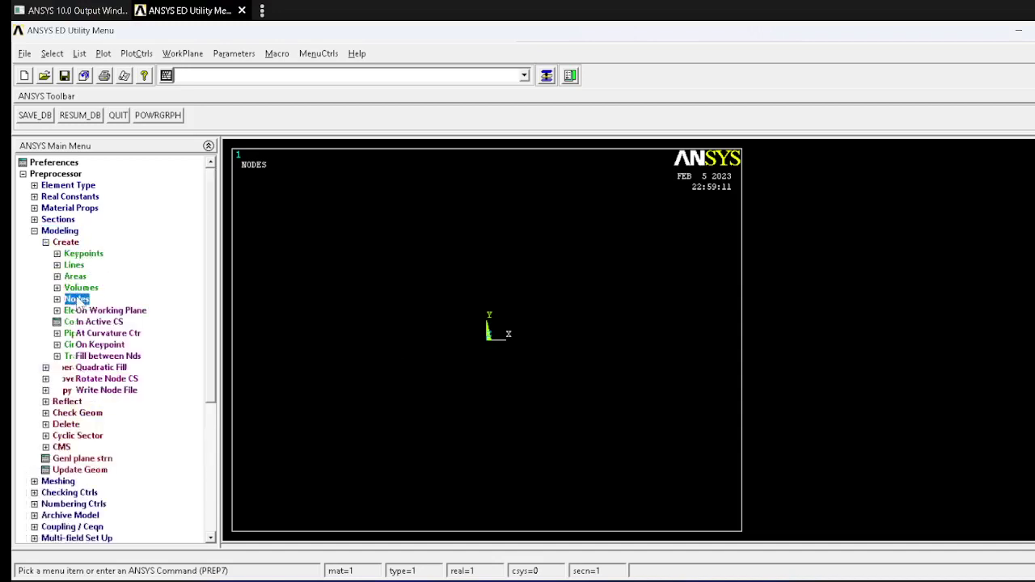
pyautogui.click(110, 322)
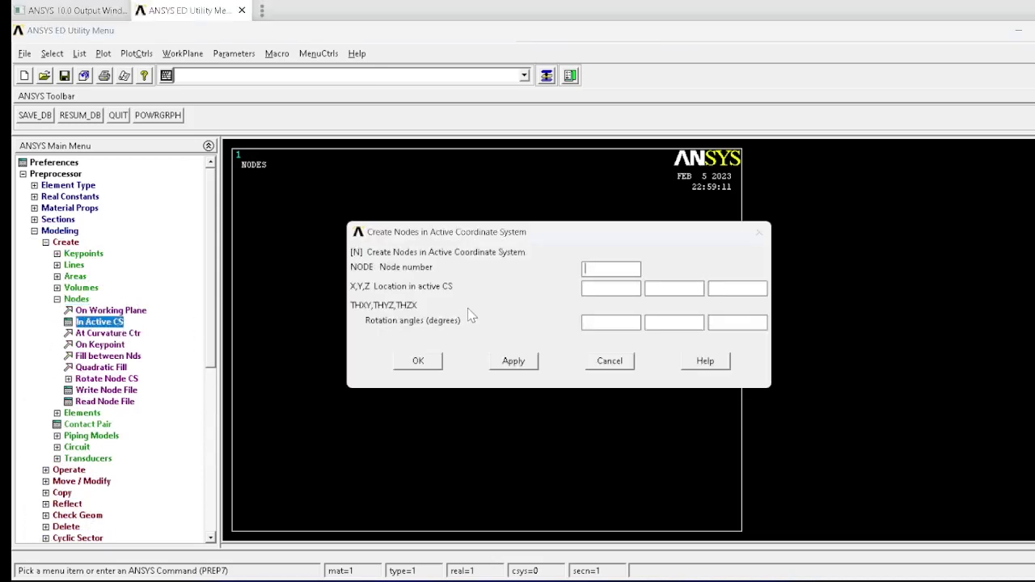
pyautogui.click(603, 272)
pyautogui.write('1')
pyautogui.click(521, 359)
# - Create node 2 in the active coordinate system at Y = 1
pyautogui.doubleClick(596, 269)
pyautogui.write('2')
pyautogui.click(605, 288)
pyautogui.click(647, 288)
pyautogui.write('1')
pyautogui.click(506, 361)
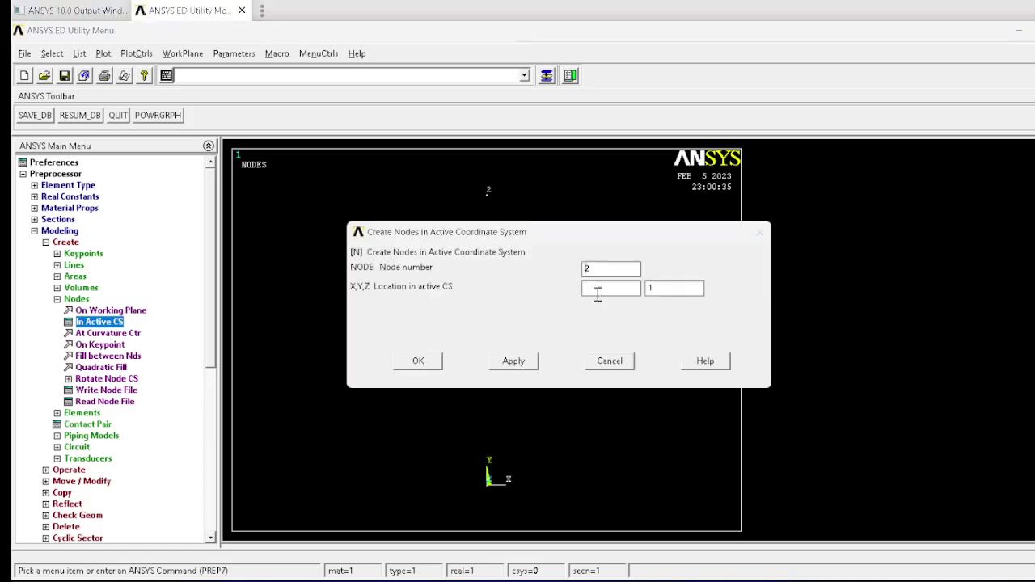
# - Create node 3 at Y = 2 and finish the node creation
pyautogui.doubleClick(605, 267)
pyautogui.write('3')
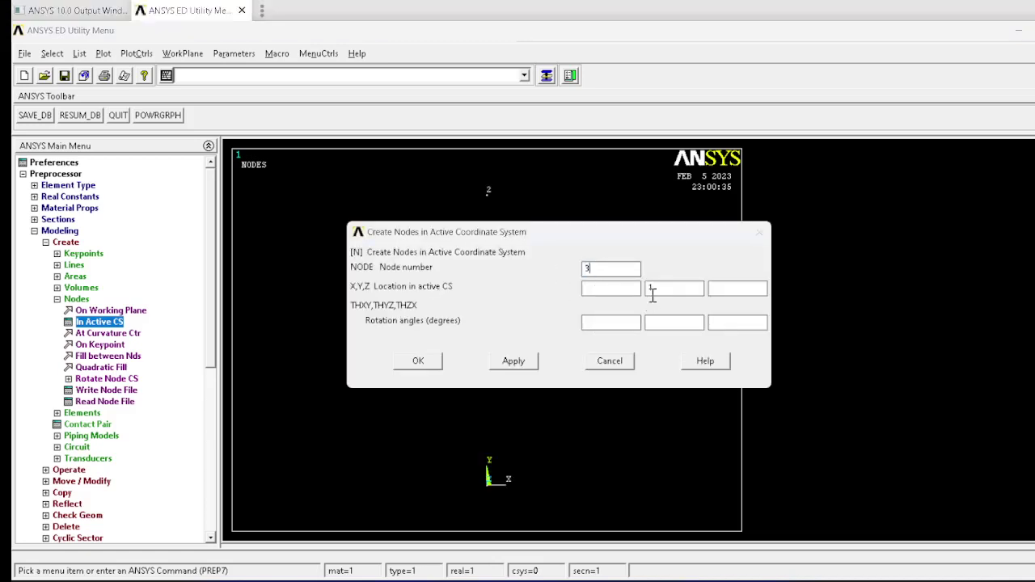
pyautogui.click(651, 288)
pyautogui.write('2')
pyautogui.click(420, 361)
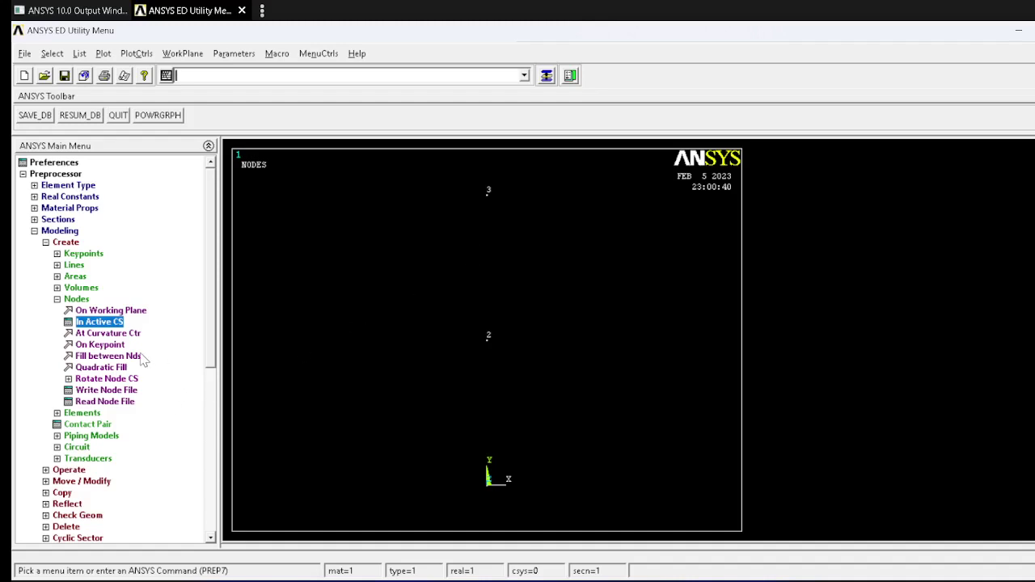
# - Create an auto-numbered element through nodes 1 and 2 and leave the element creation
pyautogui.click(88, 414)
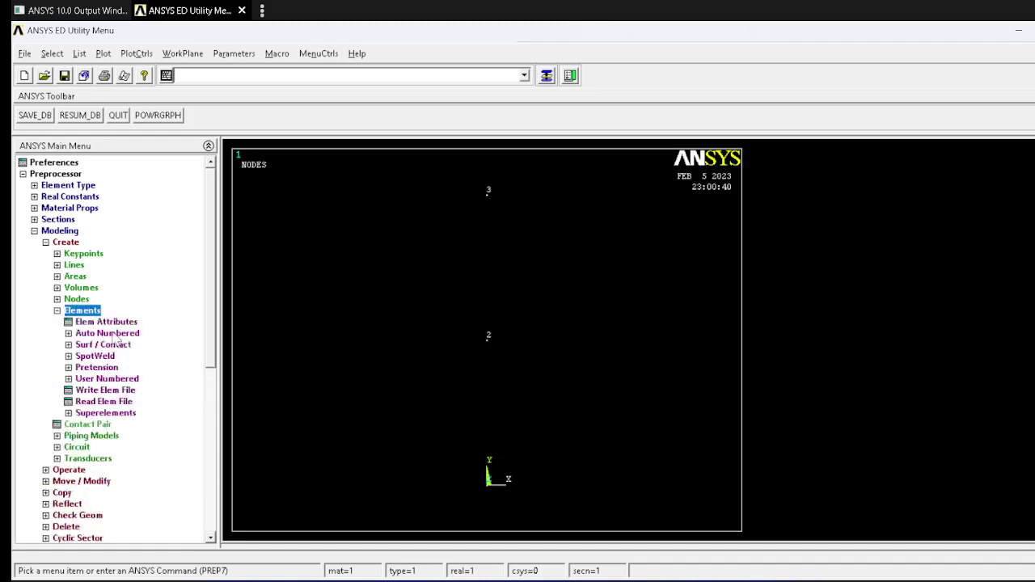
pyautogui.click(113, 334)
pyautogui.click(113, 345)
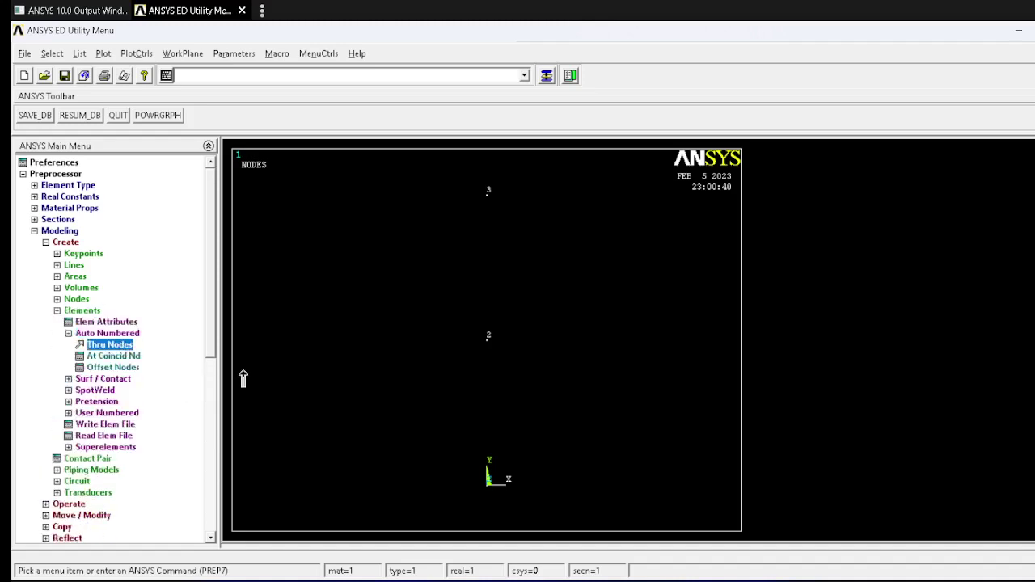
pyautogui.click(509, 495)
pyautogui.click(514, 340)
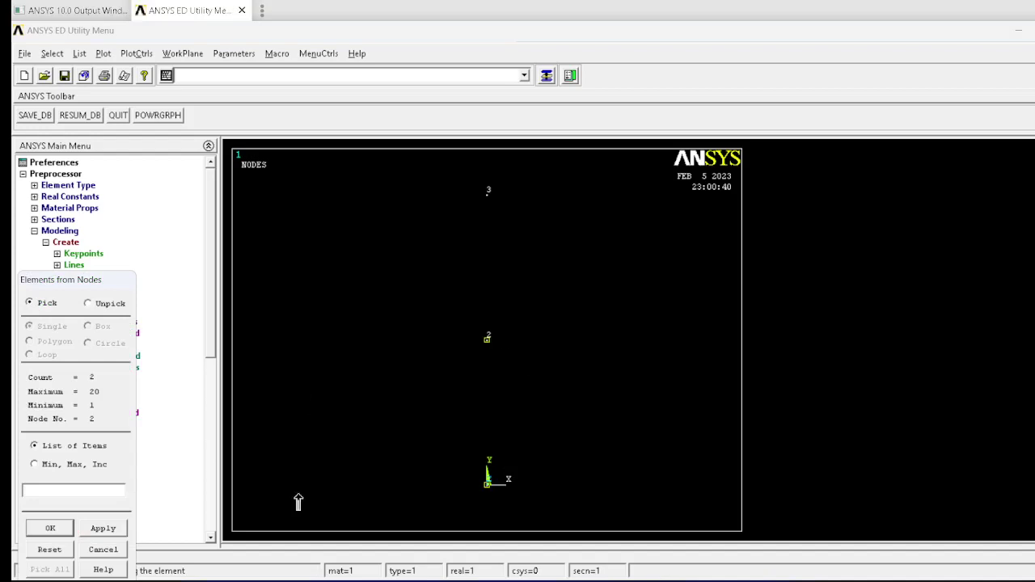
pyautogui.click(102, 528)
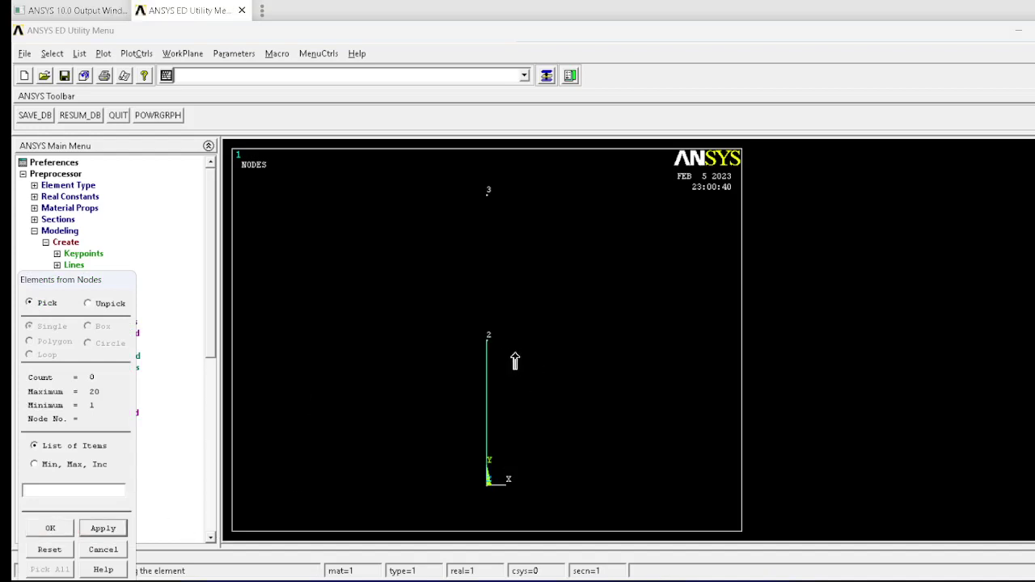
pyautogui.click(516, 343)
pyautogui.click(120, 549)
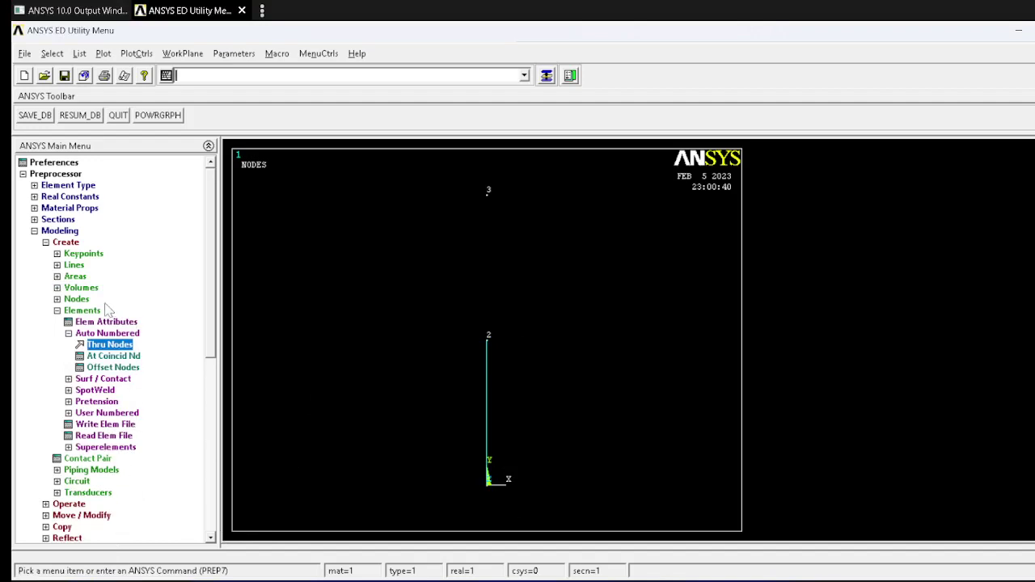
# - Set the element attributes to type number 2 and real constant set 2, and check the area A2 in the Paint notes
pyautogui.click(105, 322)
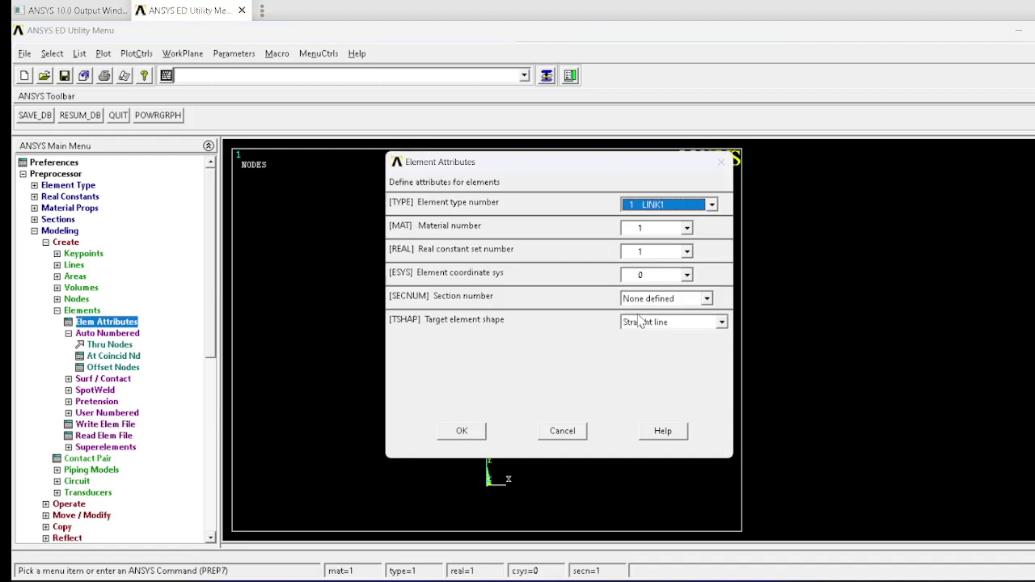
pyautogui.click(654, 230)
pyautogui.click(654, 256)
pyautogui.click(655, 277)
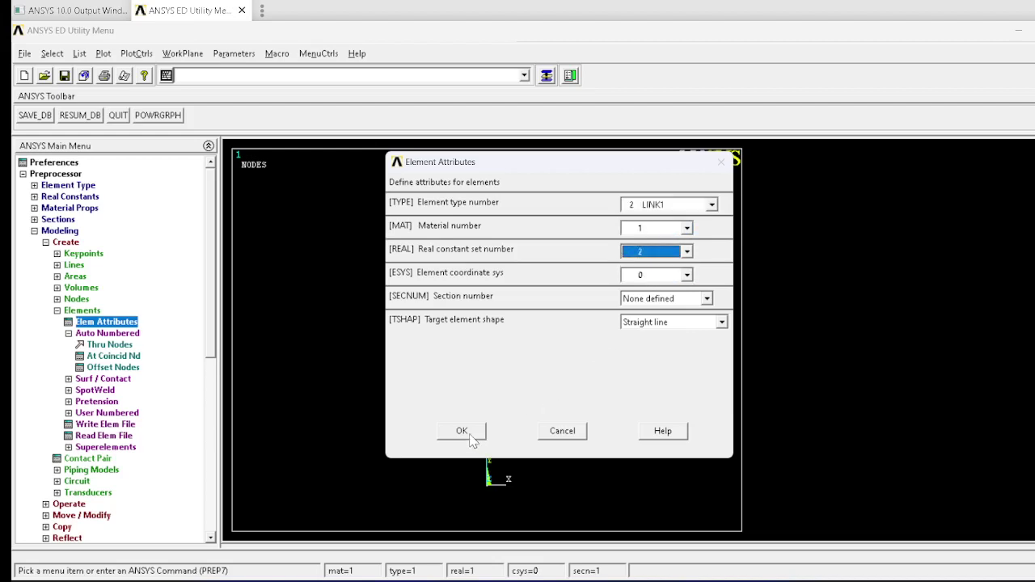
pyautogui.click(470, 434)
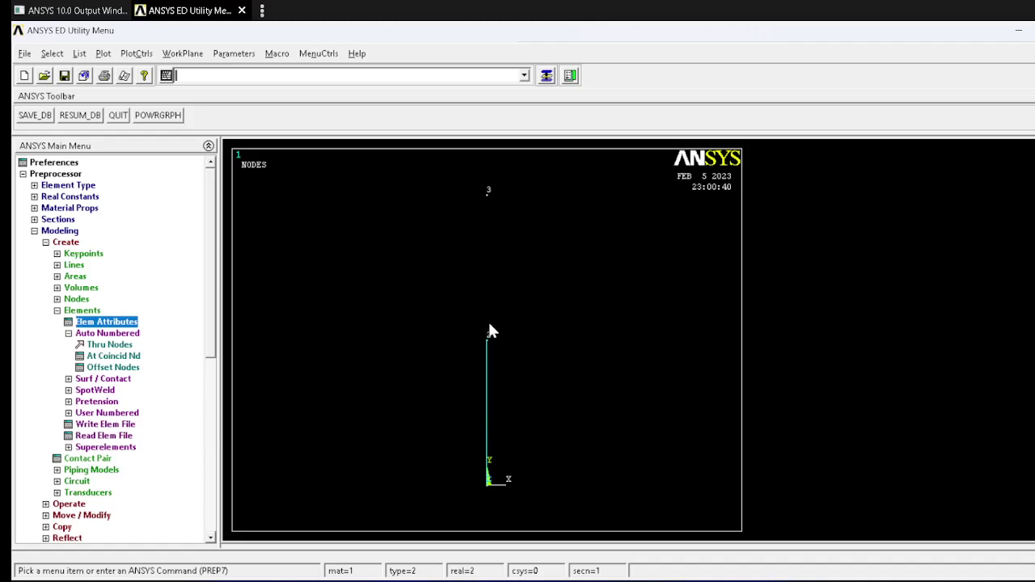
pyautogui.hotkey('alt', 'Tab')
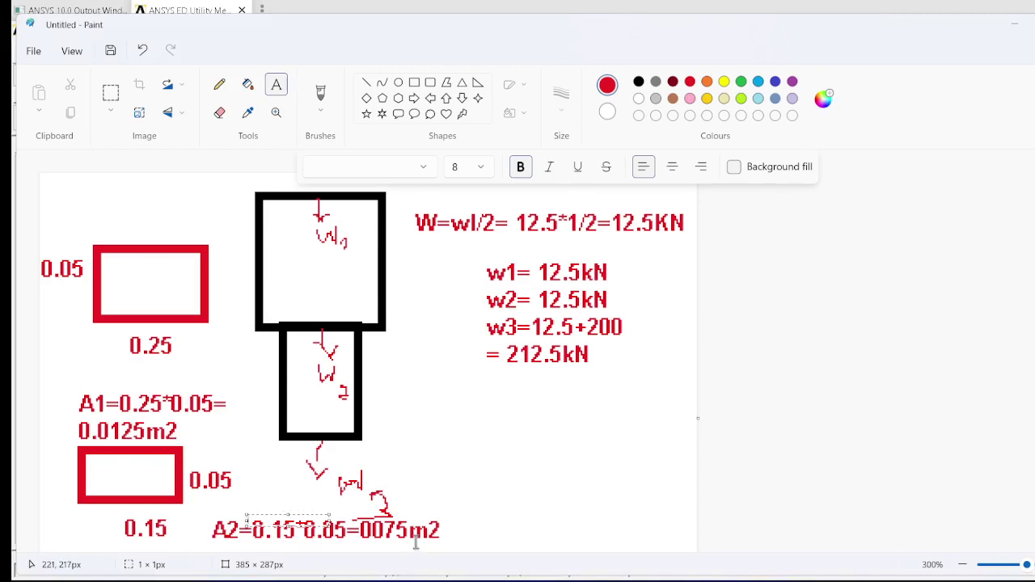
pyautogui.hotkey('alt', 'Tab')
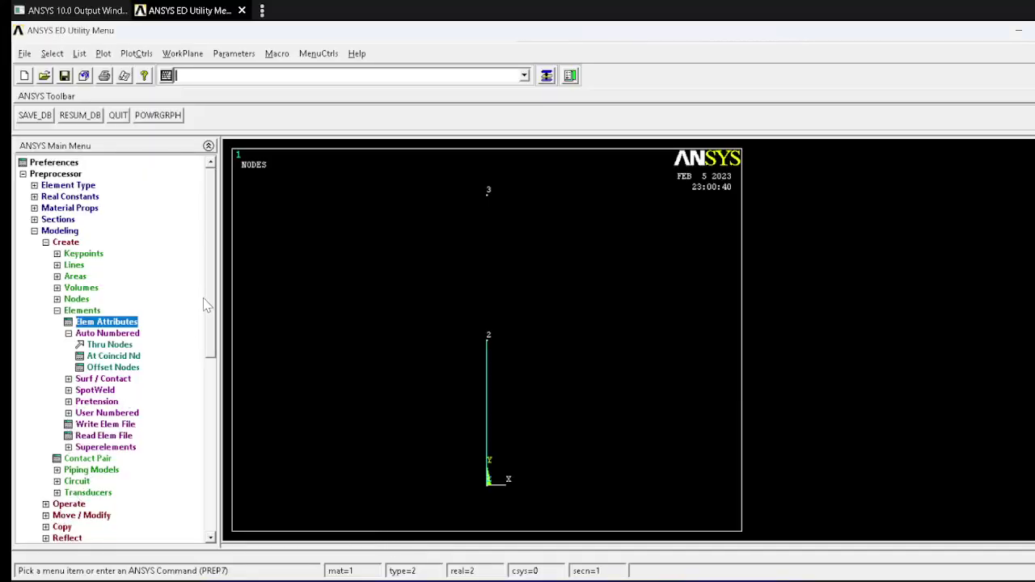
# - Delete the existing link element between nodes 1 and 2, keeping all nodes
pyautogui.moveTo(223, 311); pyautogui.dragTo(212, 341)
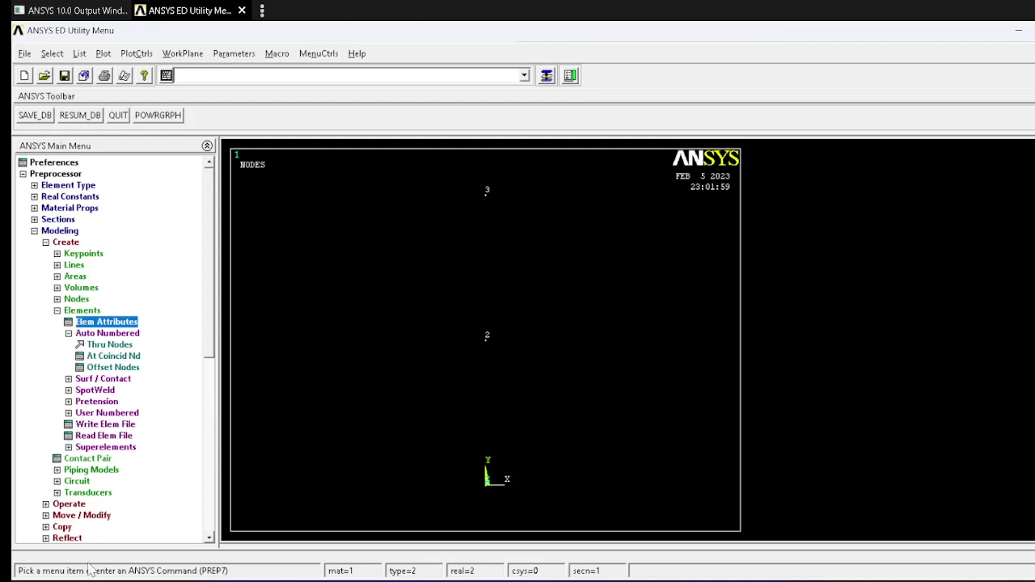
pyautogui.click(209, 539)
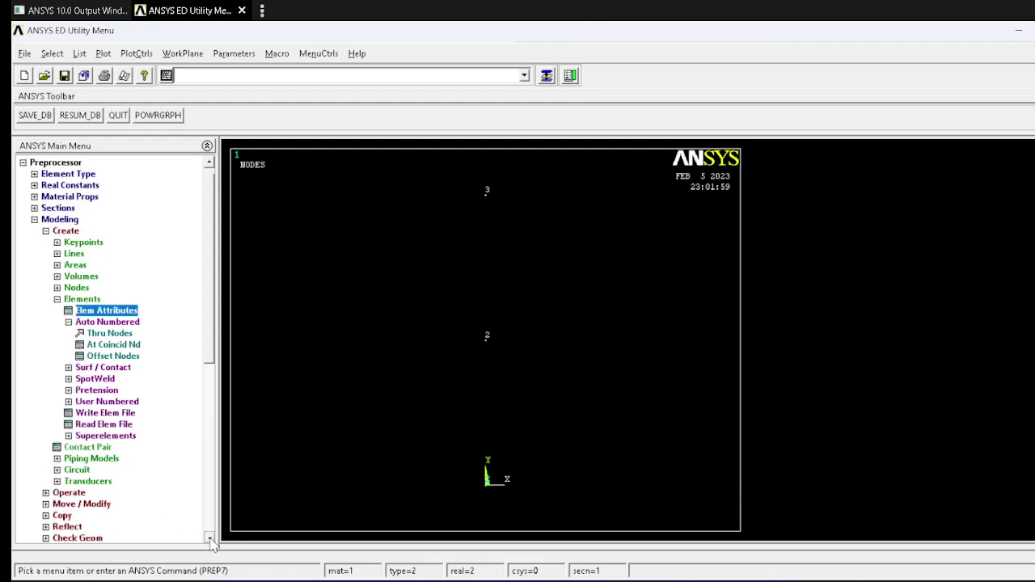
pyautogui.click(210, 540)
pyautogui.click(54, 538)
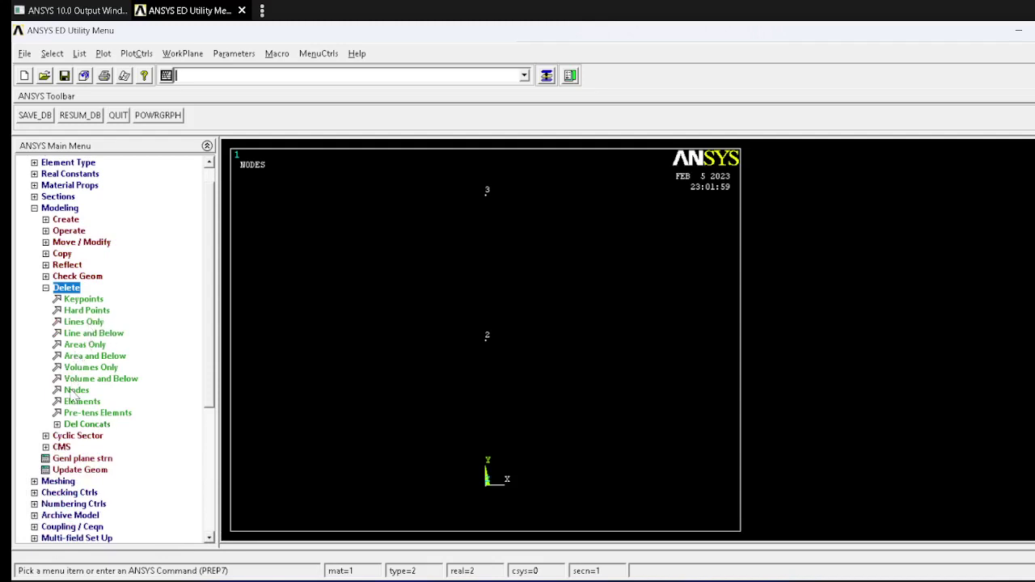
pyautogui.click(75, 390)
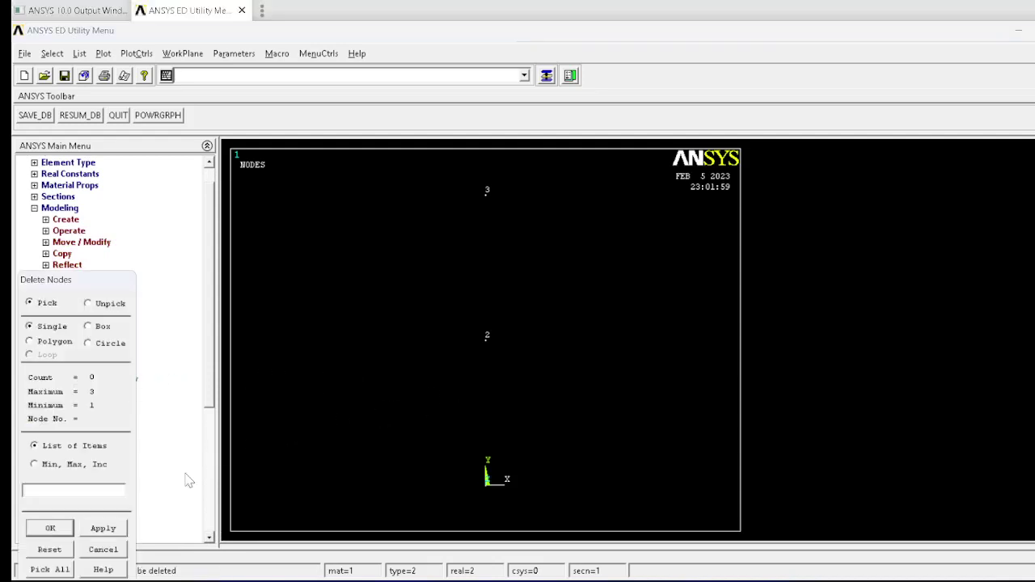
pyautogui.click(104, 549)
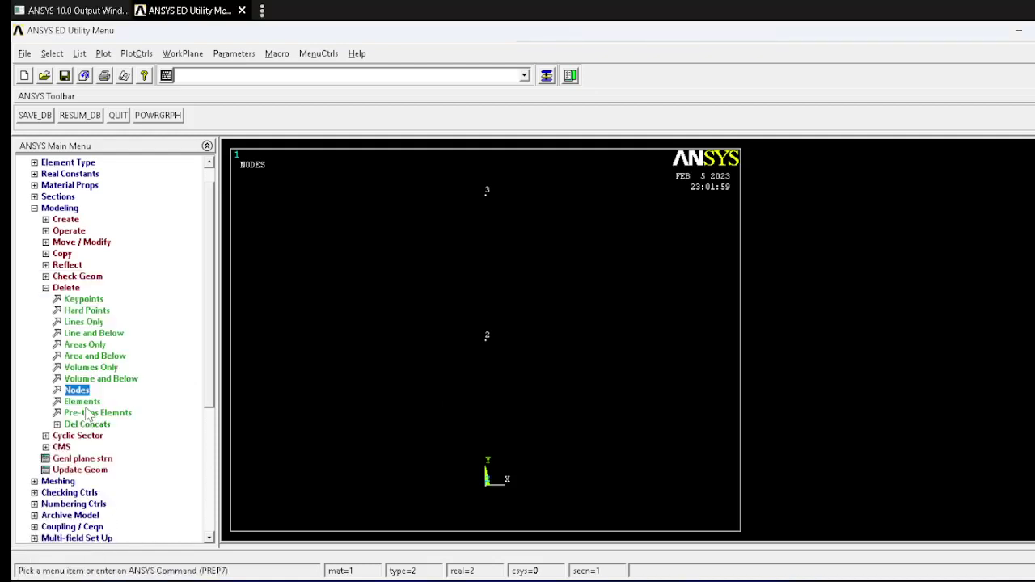
pyautogui.click(81, 401)
pyautogui.click(488, 396)
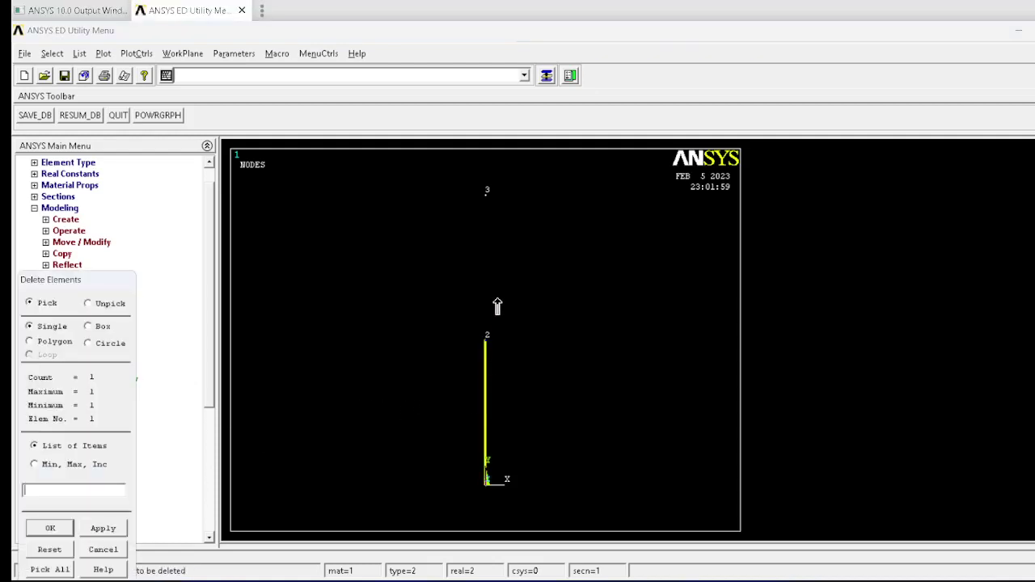
pyautogui.click(38, 530)
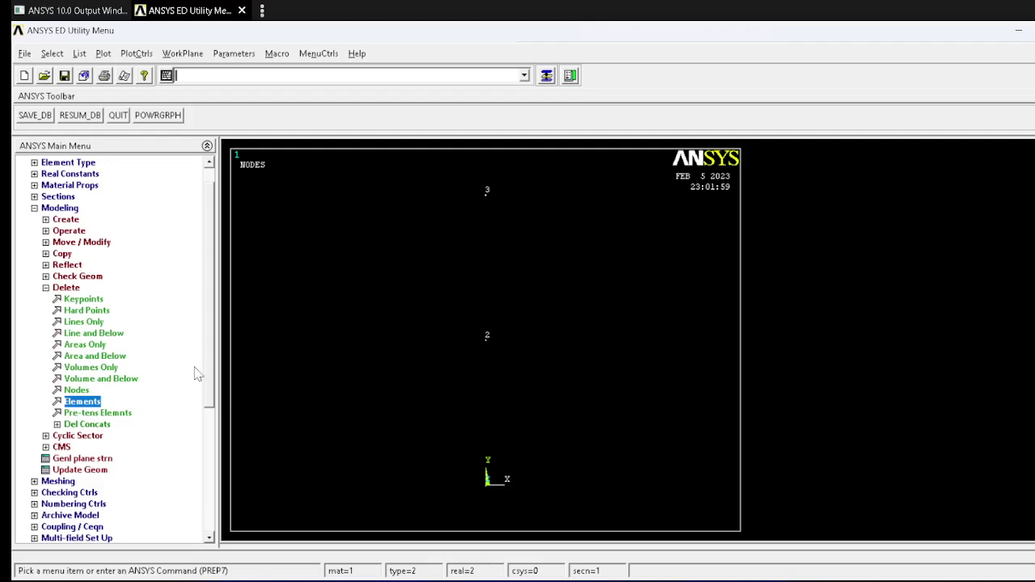
# - Set the element attributes to type number 1 LINK1 and real constant set 1
pyautogui.click(73, 241)
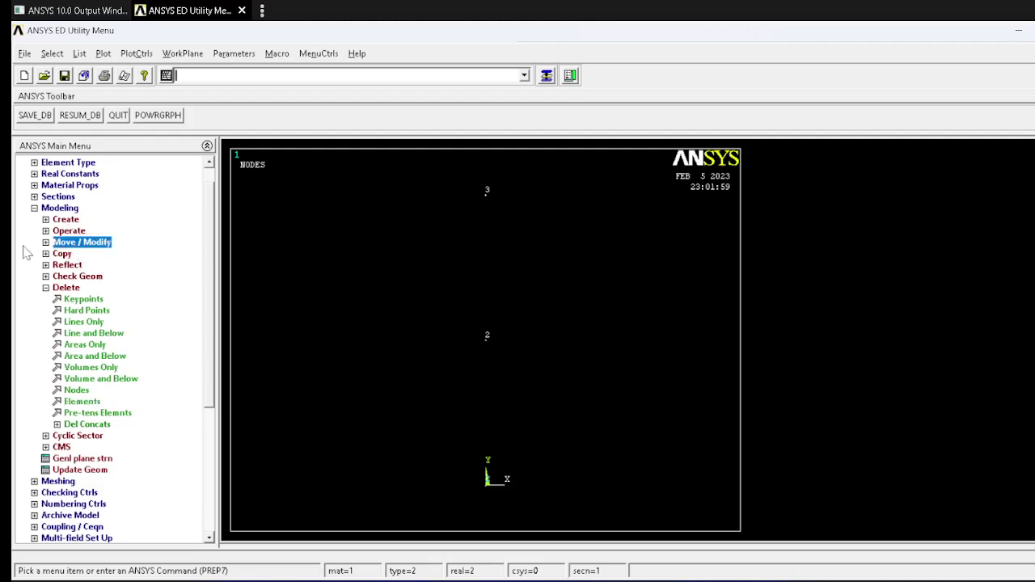
pyautogui.click(65, 219)
pyautogui.doubleClick(60, 208)
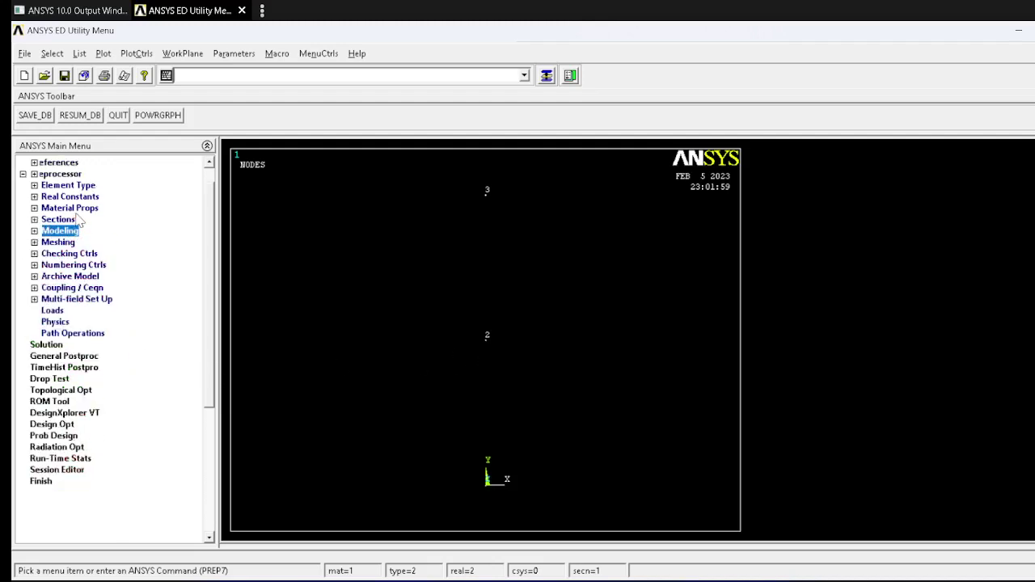
pyautogui.doubleClick(60, 231)
pyautogui.click(51, 243)
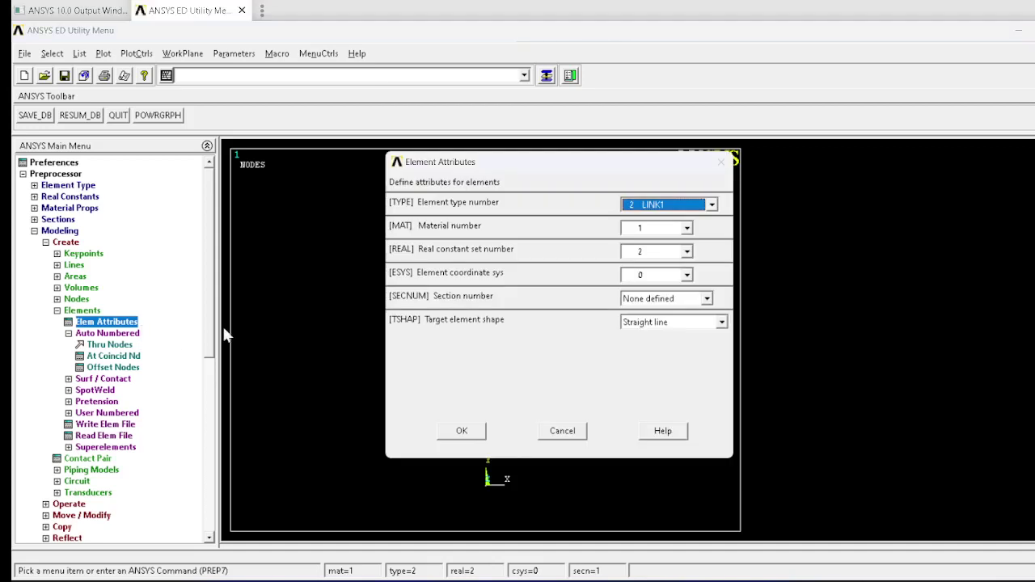
pyautogui.click(656, 206)
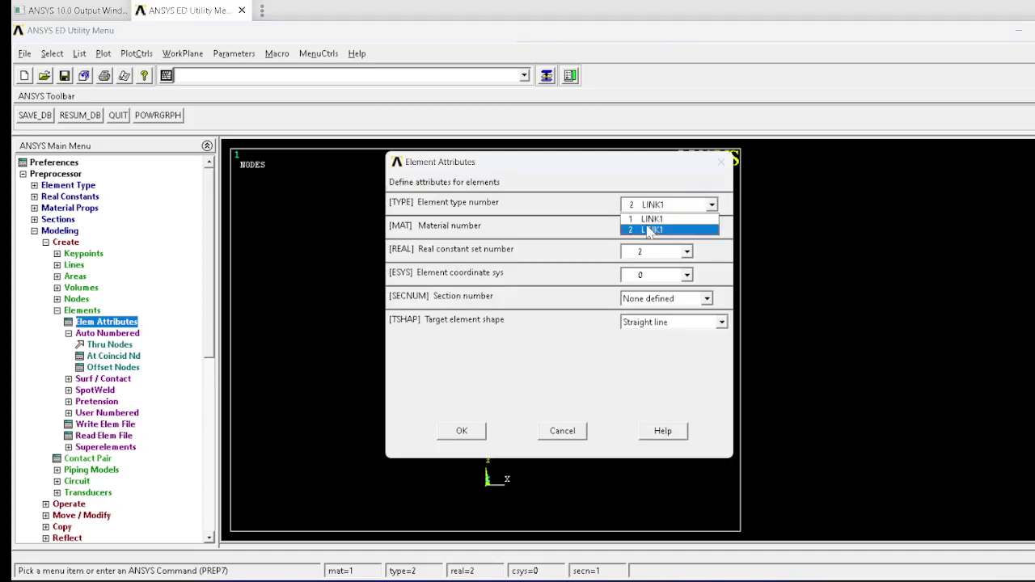
pyautogui.click(647, 220)
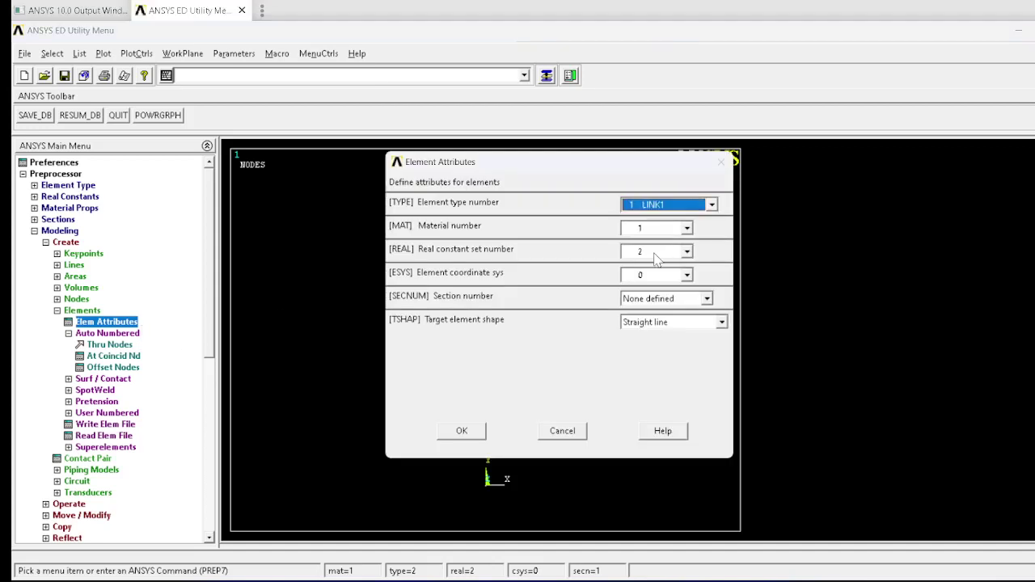
pyautogui.click(630, 257)
pyautogui.click(633, 255)
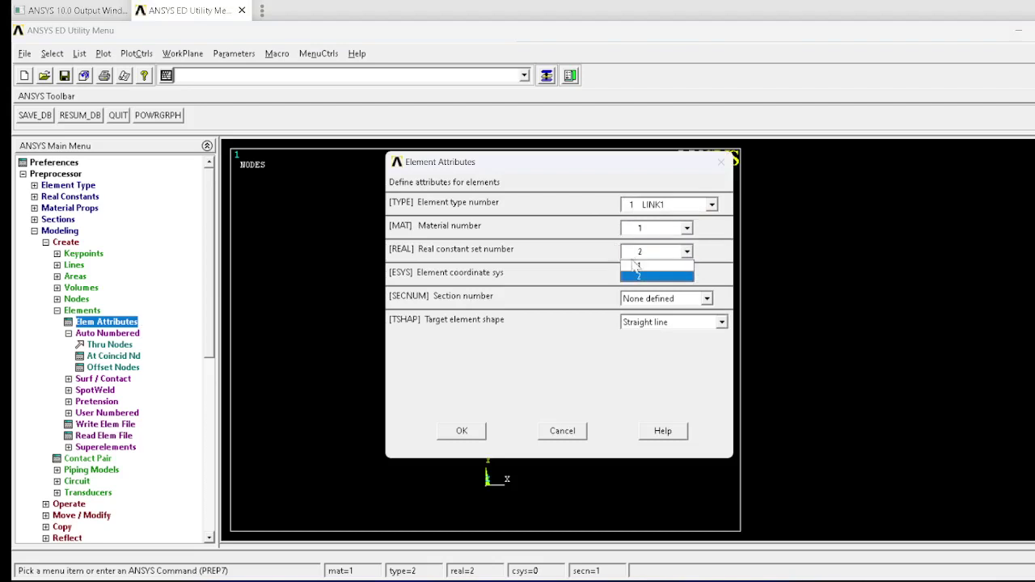
pyautogui.click(637, 266)
pyautogui.click(460, 430)
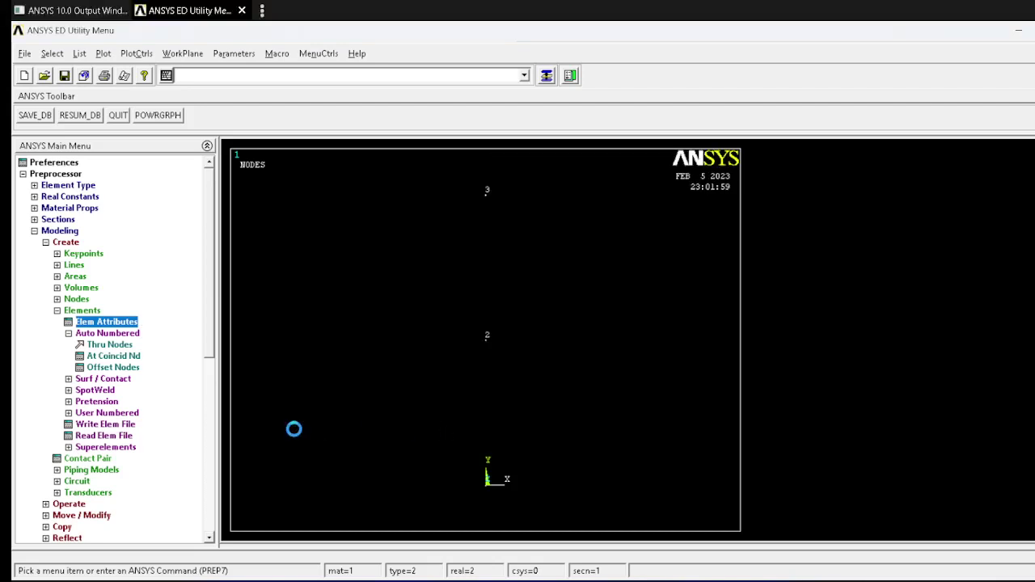
# - Create an auto-numbered element through nodes 3 and 2 and leave the element creation
pyautogui.click(108, 345)
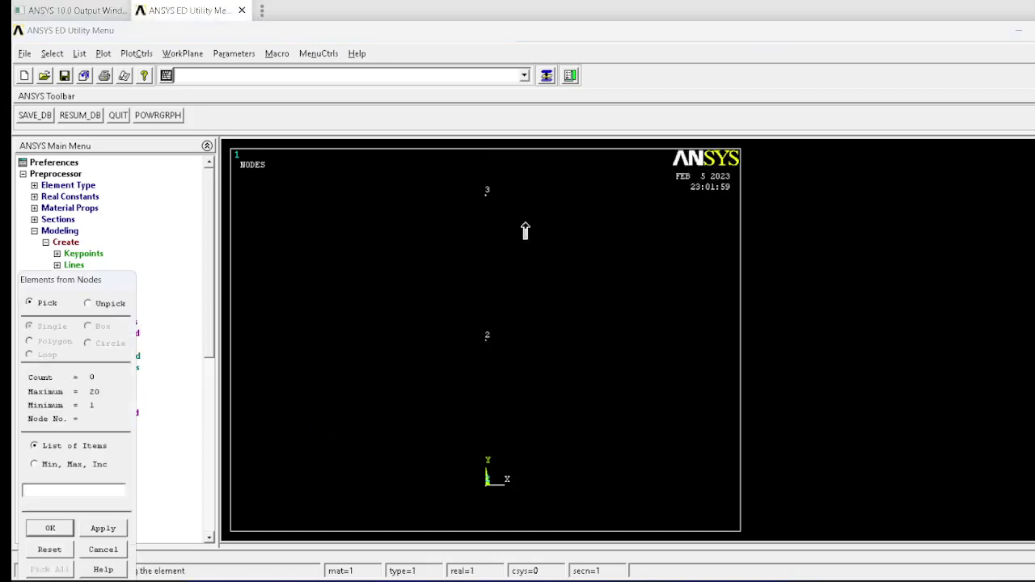
pyautogui.click(486, 192)
pyautogui.click(486, 339)
pyautogui.click(107, 530)
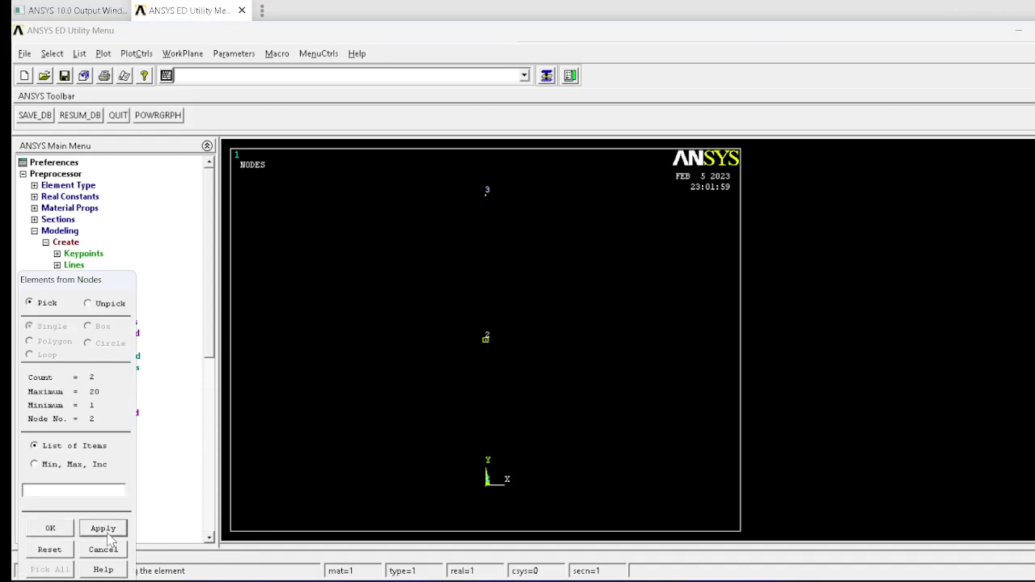
pyautogui.click(102, 550)
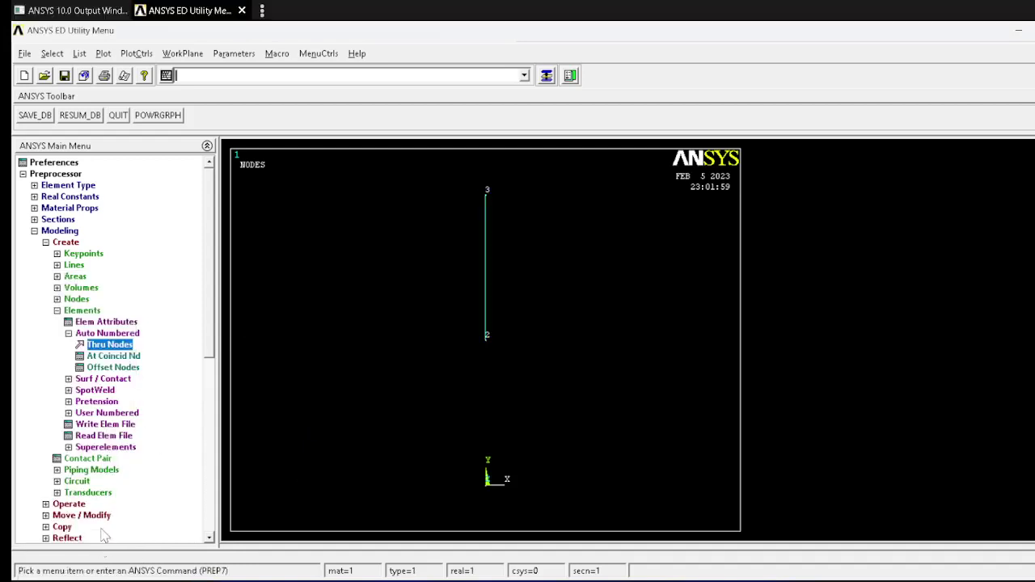
# - Set the element attributes to real constant set 2, keeping type number 1 LINK1
pyautogui.click(106, 322)
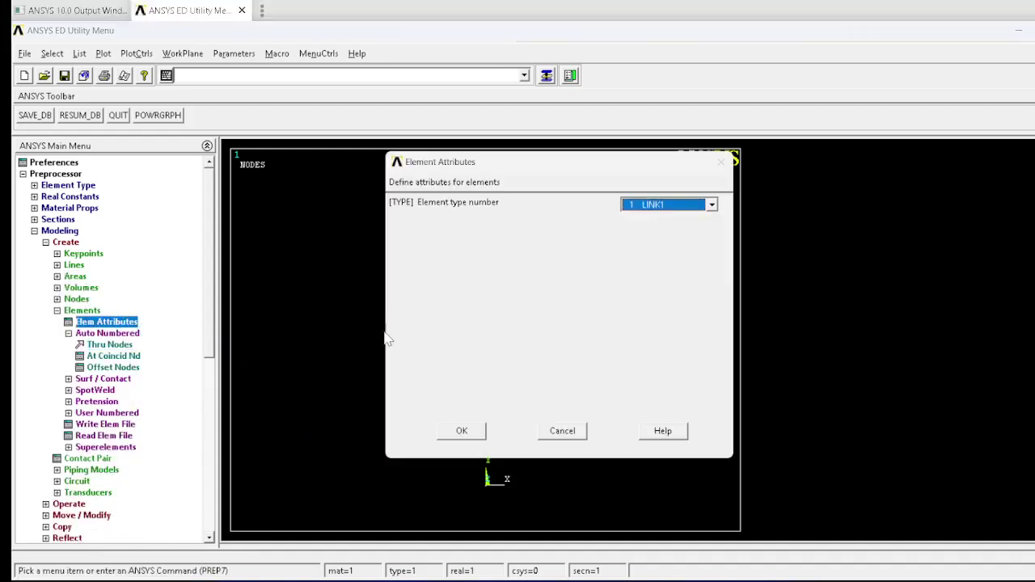
pyautogui.click(651, 211)
pyautogui.click(644, 228)
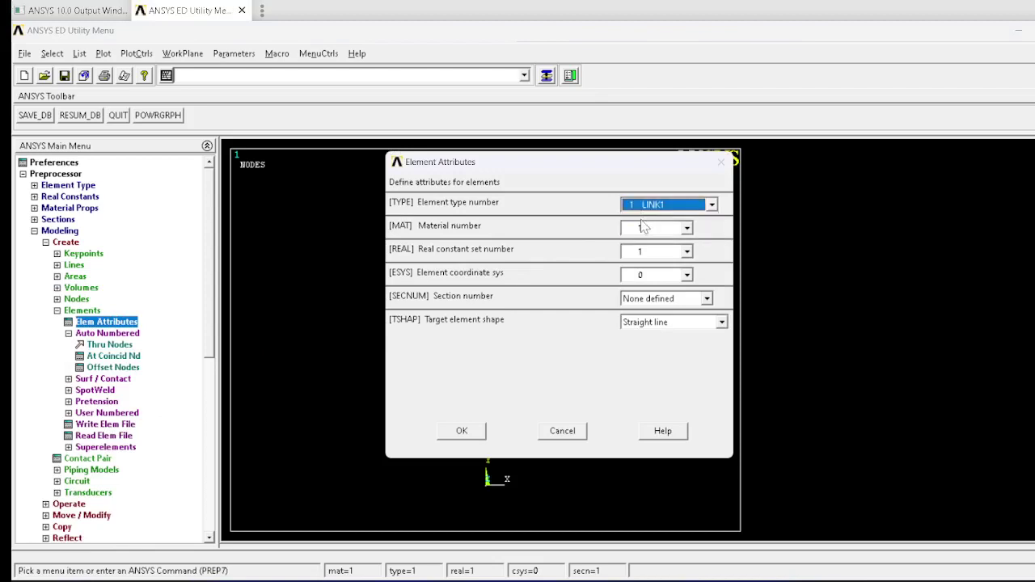
pyautogui.click(644, 228)
pyautogui.click(655, 258)
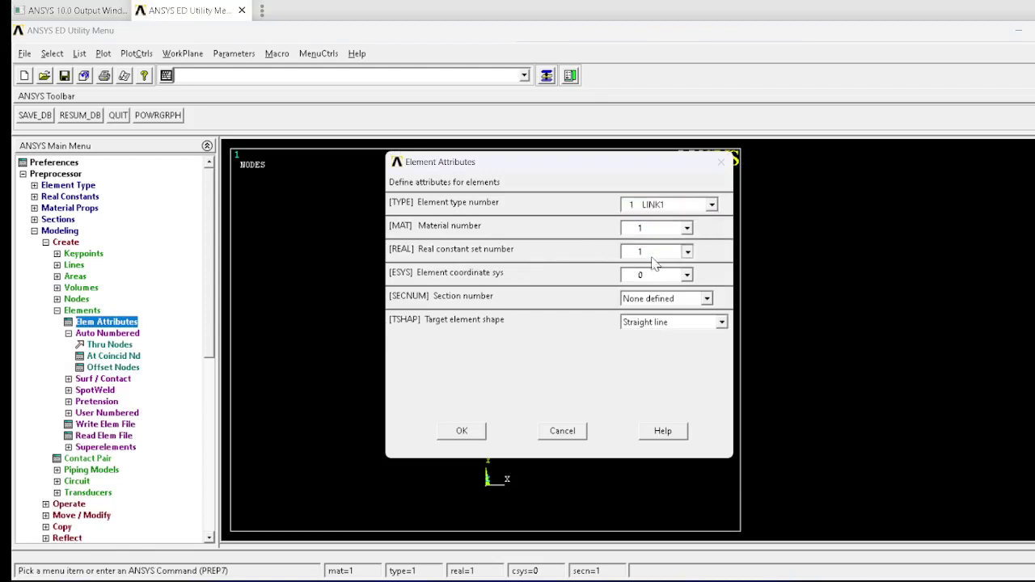
pyautogui.click(655, 257)
pyautogui.click(657, 276)
pyautogui.click(459, 433)
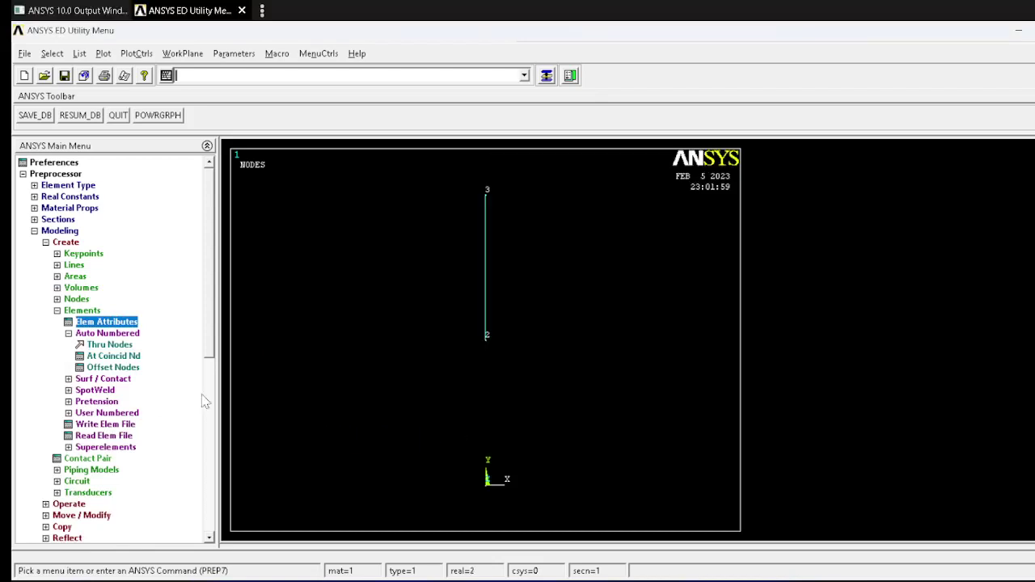
# - Create an auto-numbered element through nodes 2 and 1
pyautogui.click(110, 345)
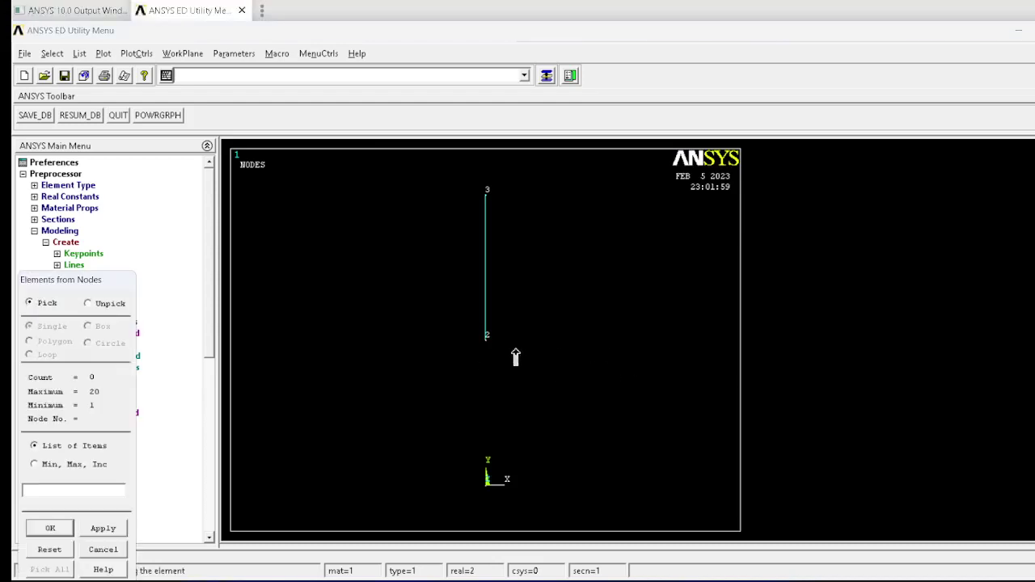
pyautogui.click(482, 354)
pyautogui.click(483, 476)
pyautogui.click(67, 528)
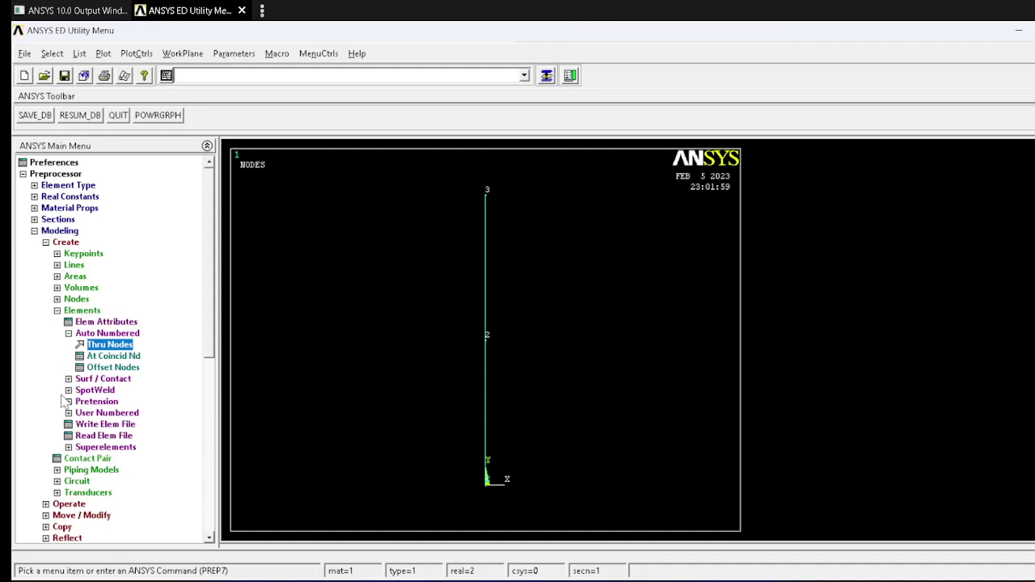
# - Compare the nodal loads w1, w2 and w3 in the Paint notes with the taper bar figure in ansys_lab_problems.pdf, and return to ANSYS
pyautogui.hotkey('alt', 'Tab')
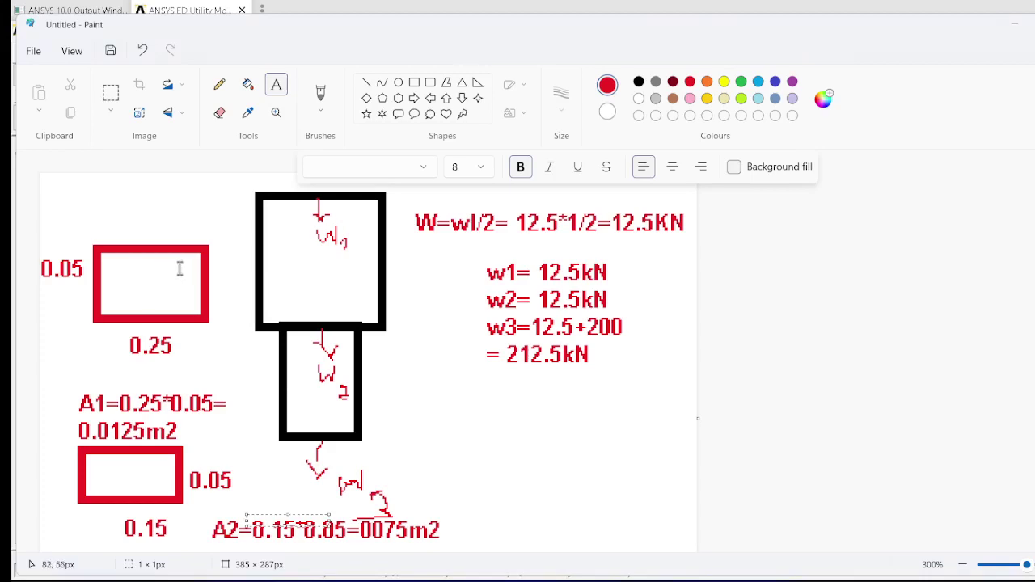
pyautogui.hotkey('alt', 'Tab')
pyautogui.hotkey('alt', 'Tab')
pyautogui.scroll(1, 515, 222)
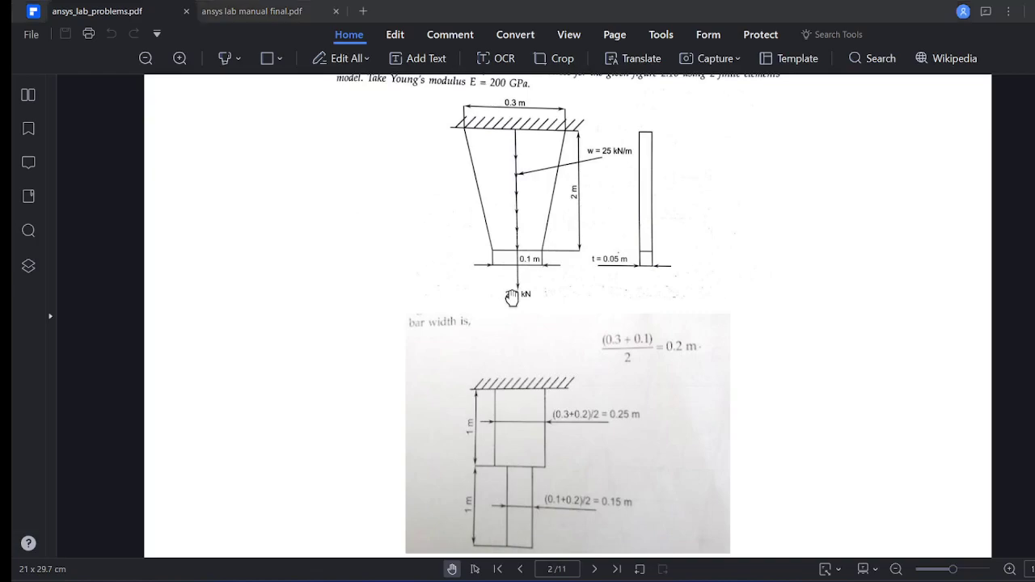
pyautogui.hotkey('alt', 'Tab')
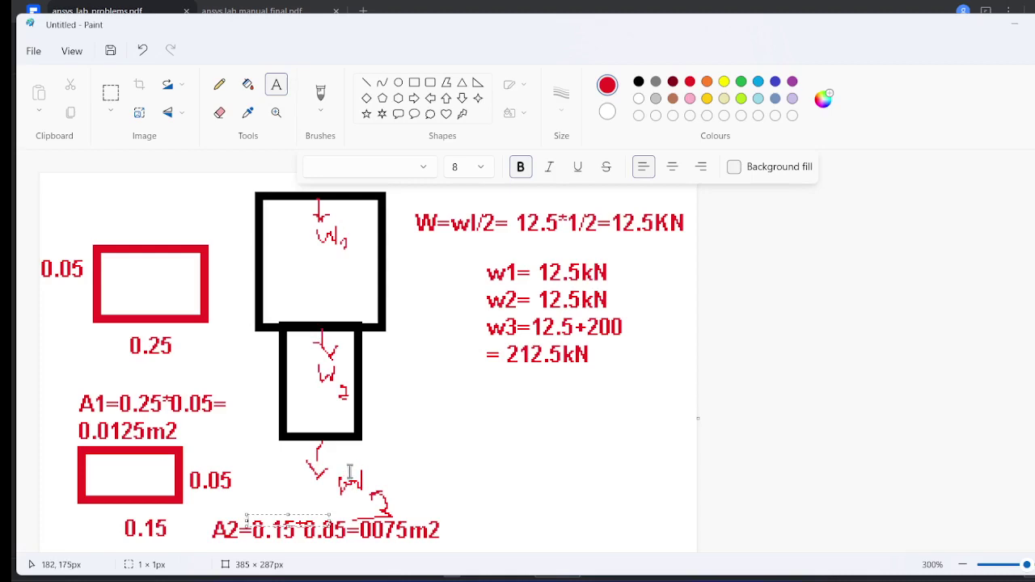
pyautogui.hotkey('alt', 'Tab')
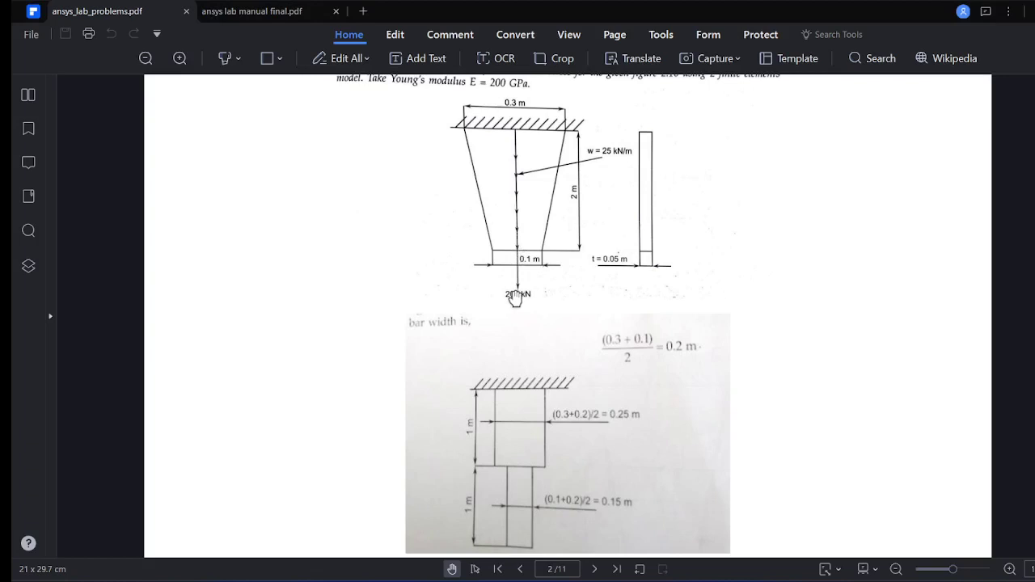
pyautogui.hotkey('alt', 'Tab')
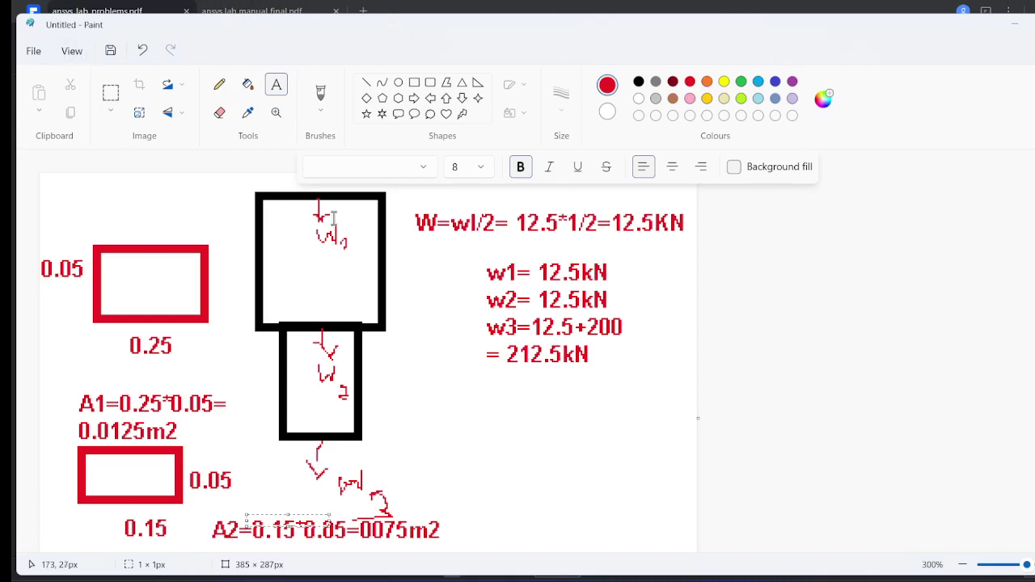
pyautogui.hotkey('alt', 'Tab')
pyautogui.hotkey('alt', 'Tab')
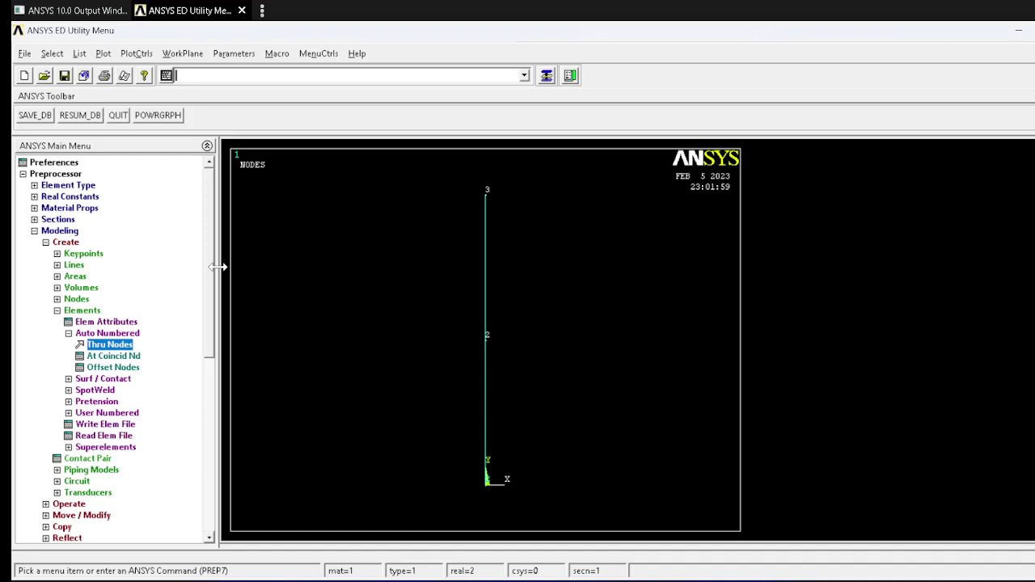
# - Apply a structural displacement constraint on node 3 in the Solution processor, fixing all DOF as a constant value
pyautogui.click(29, 173)
pyautogui.click(22, 174)
pyautogui.click(37, 186)
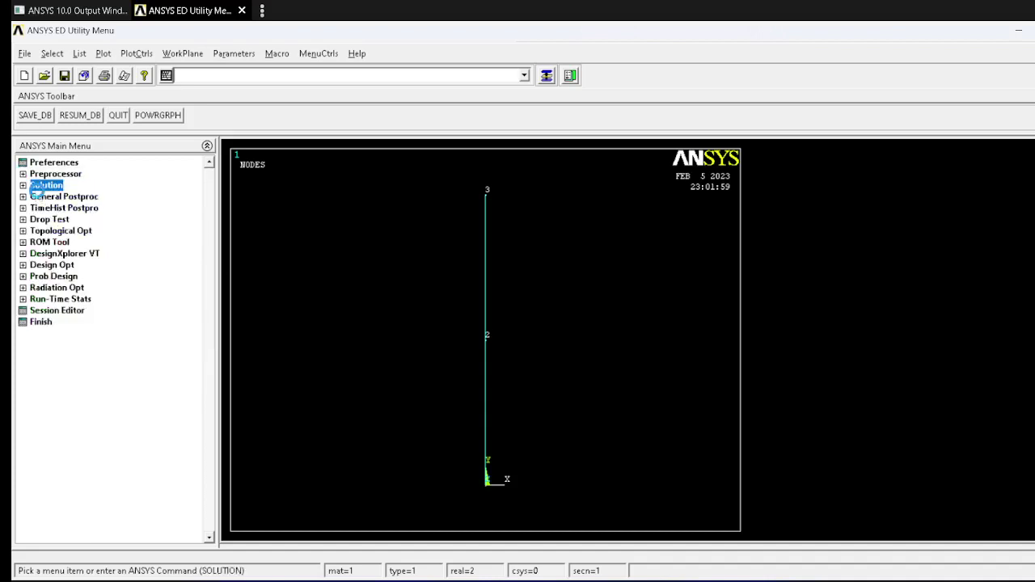
pyautogui.click(50, 209)
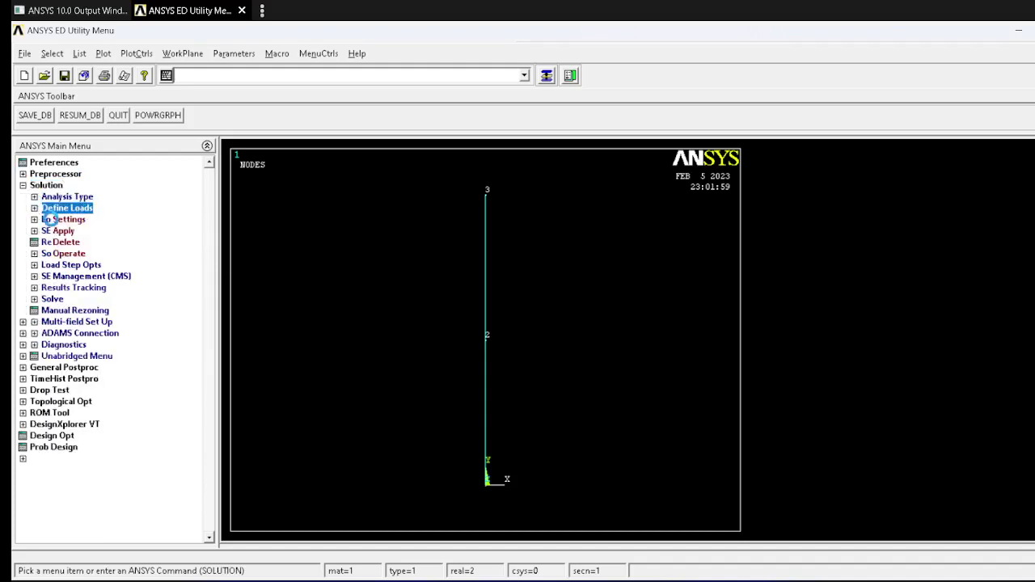
pyautogui.click(63, 231)
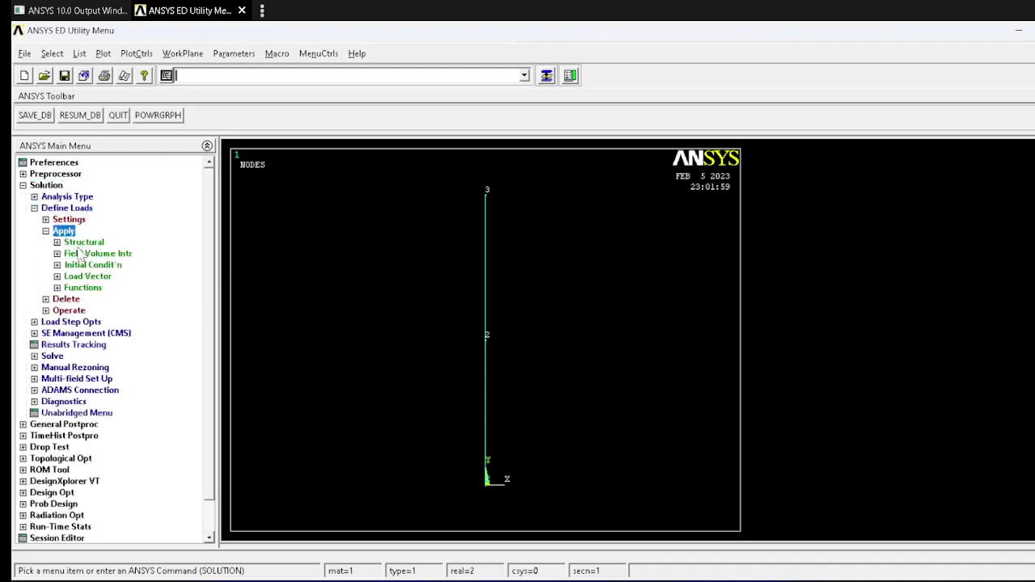
pyautogui.click(82, 243)
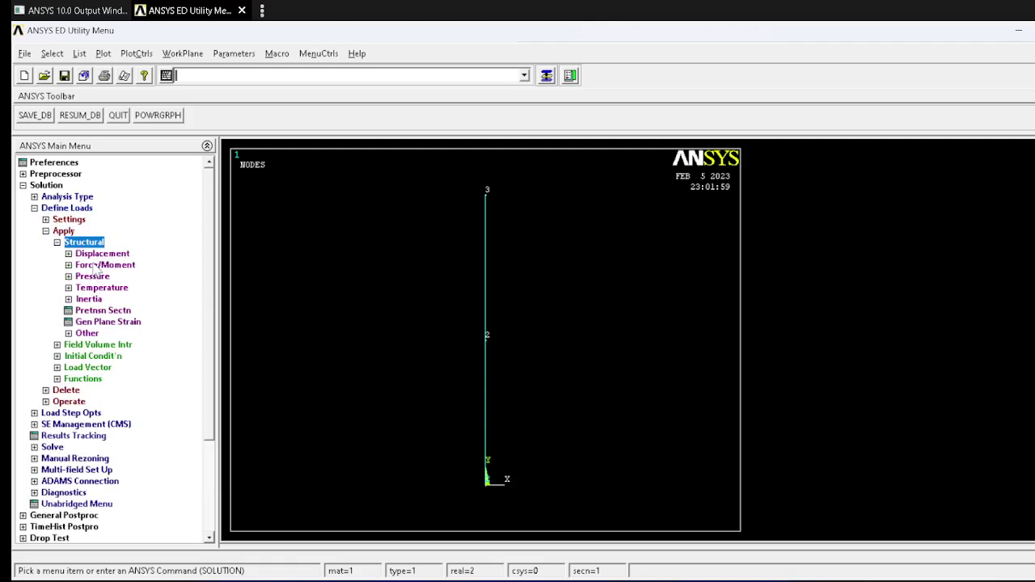
pyautogui.click(97, 254)
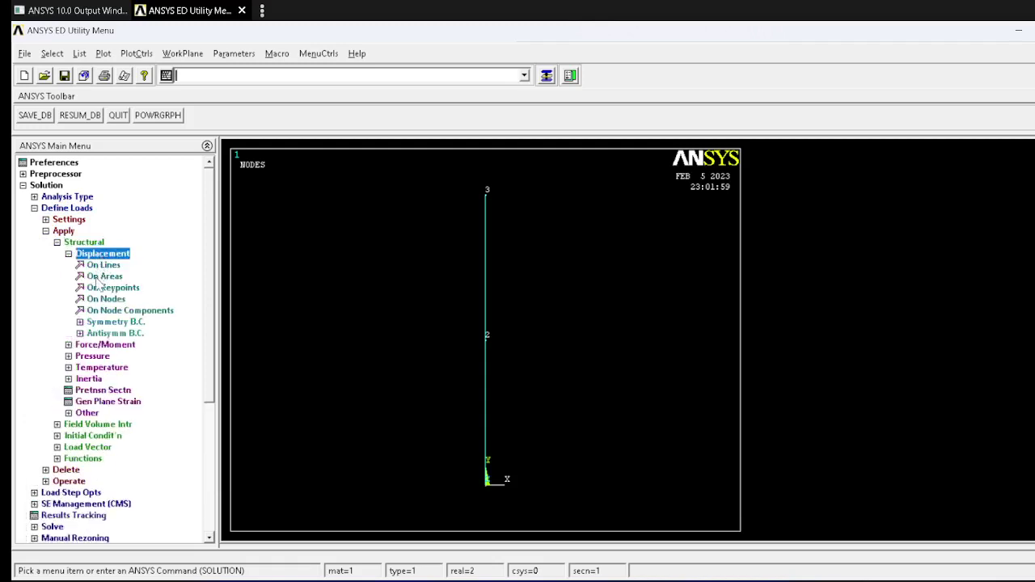
pyautogui.click(98, 311)
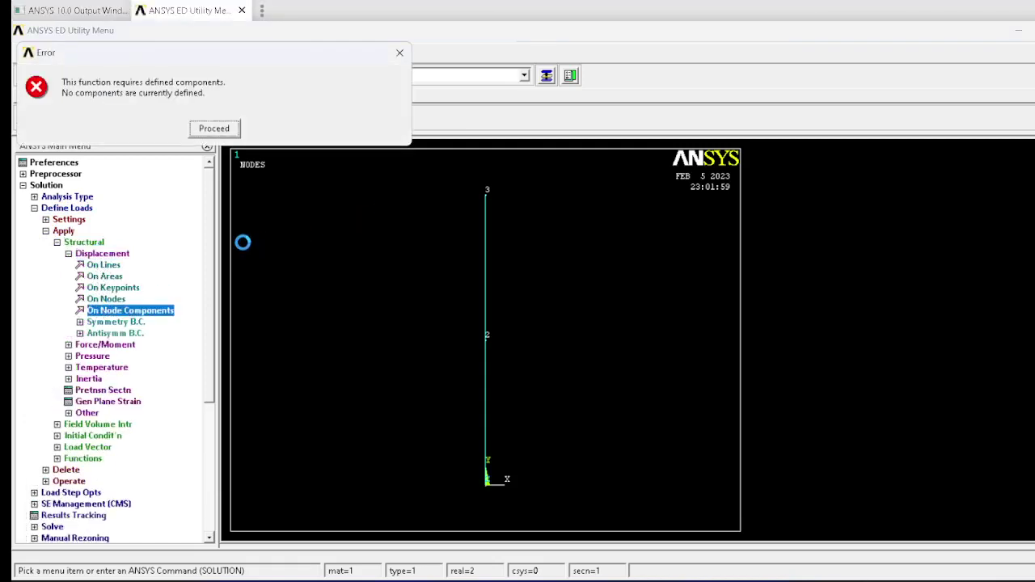
pyautogui.click(400, 52)
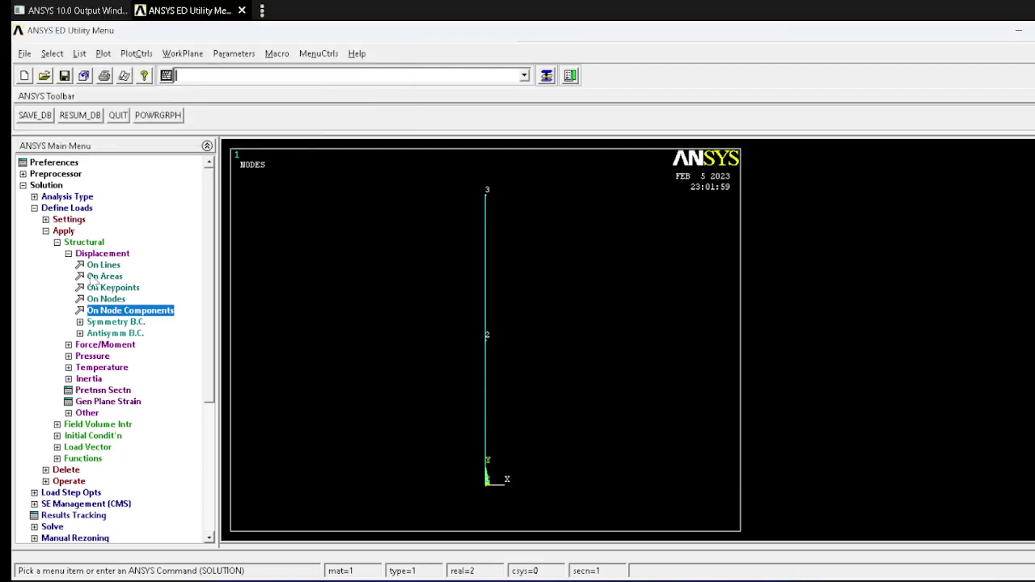
pyautogui.click(105, 299)
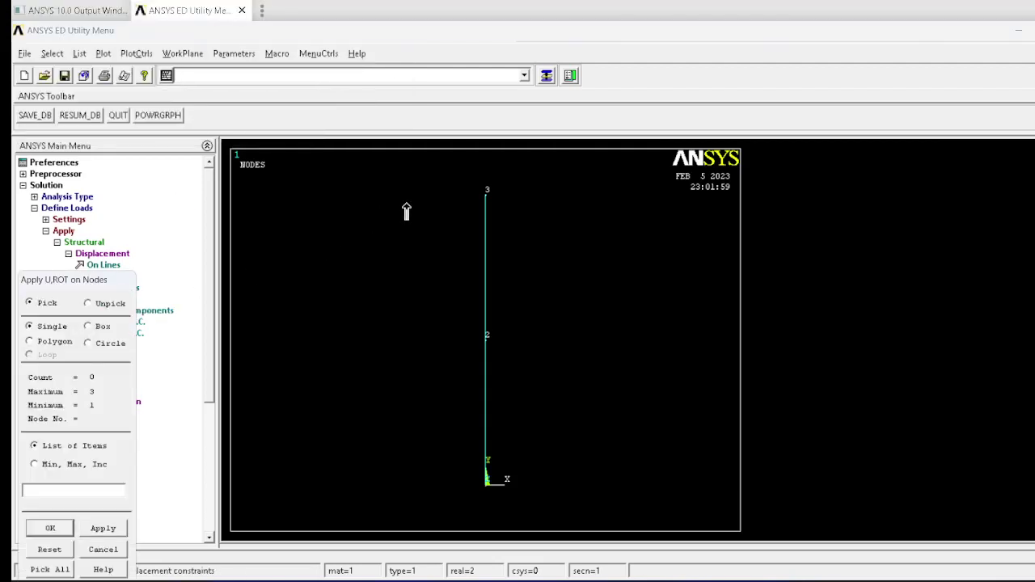
pyautogui.click(476, 198)
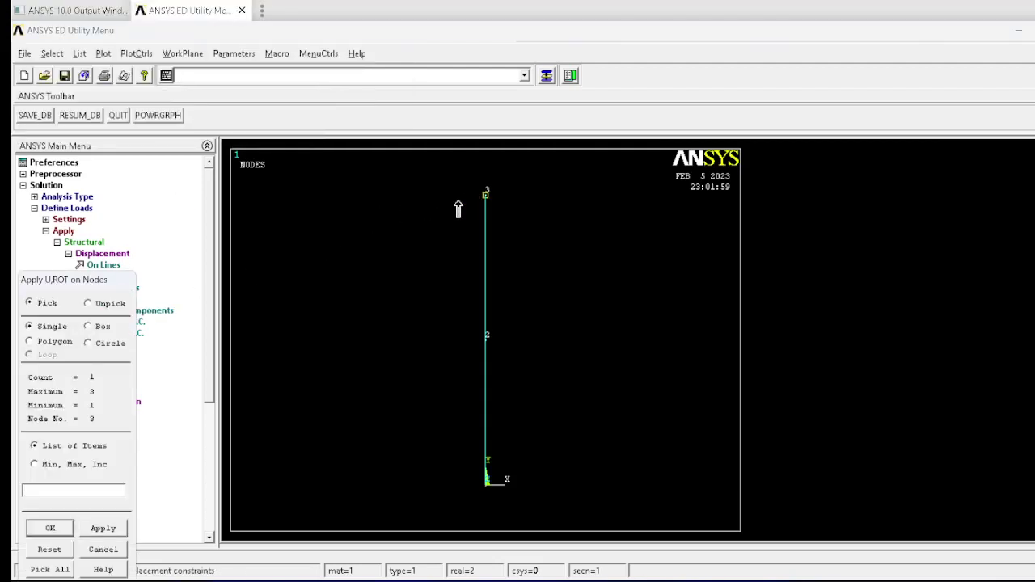
pyautogui.click(36, 528)
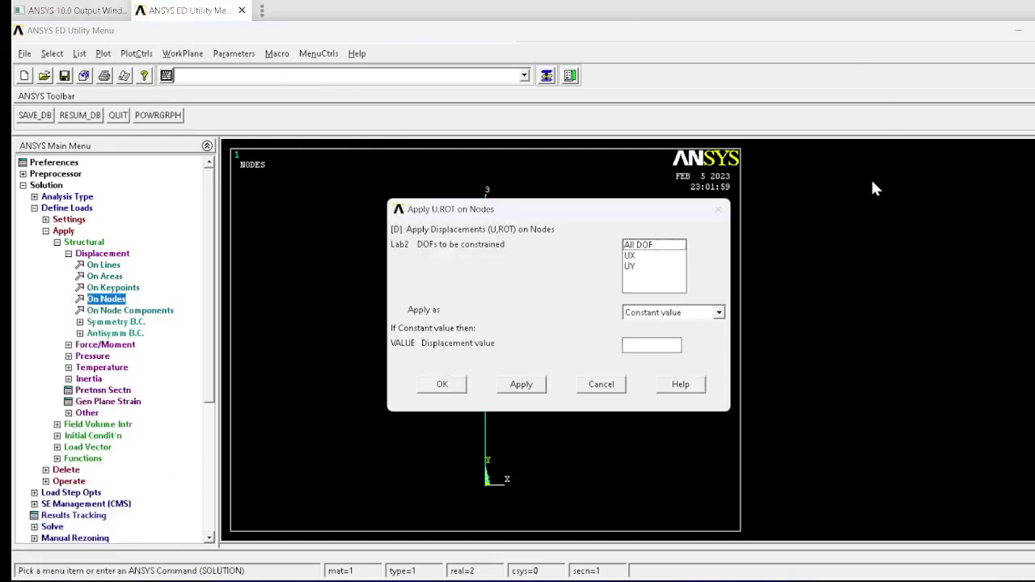
pyautogui.click(640, 245)
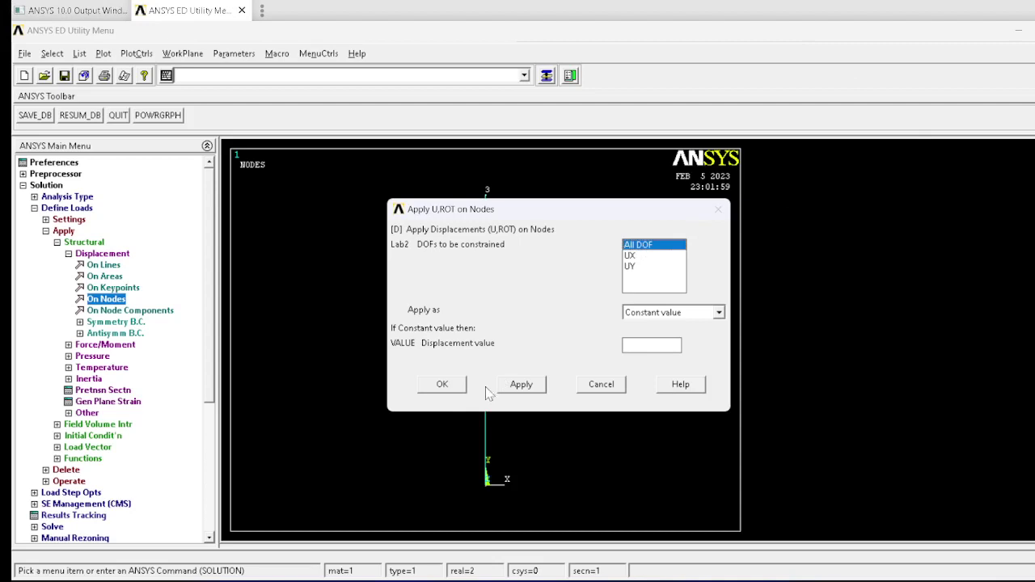
pyautogui.click(442, 385)
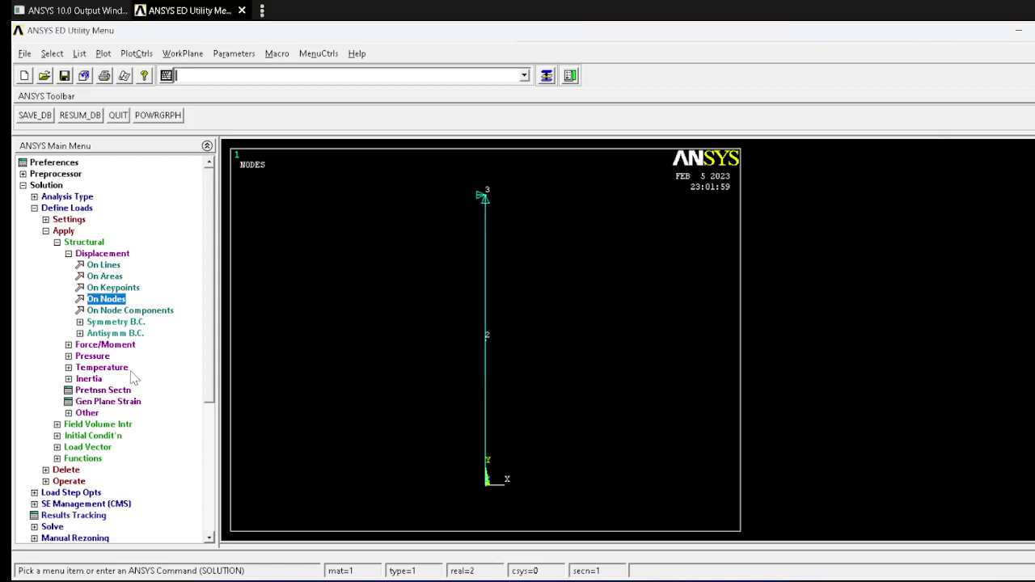
# - Apply a constant FY force of -12500 on node 3
pyautogui.click(103, 345)
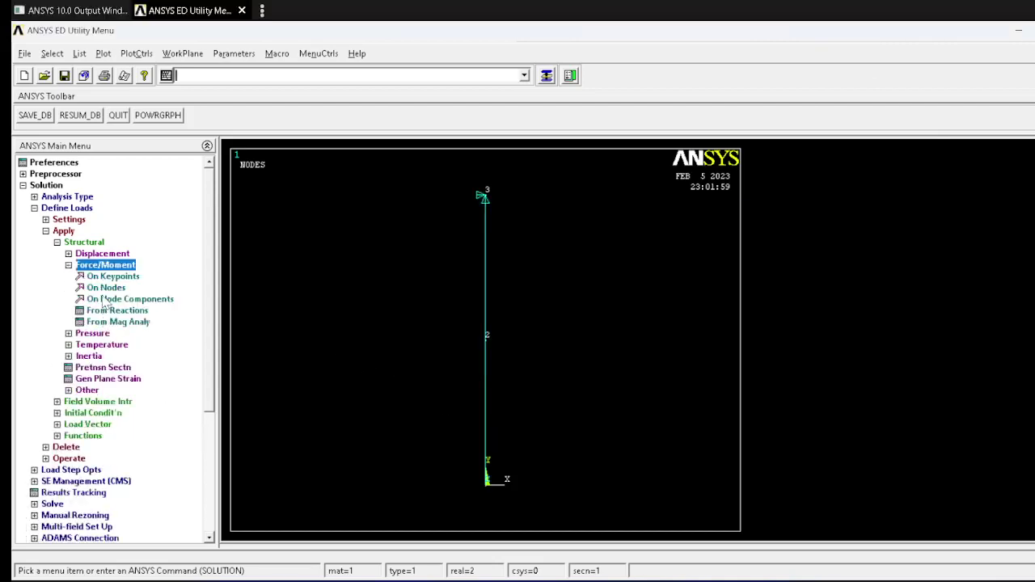
pyautogui.click(106, 288)
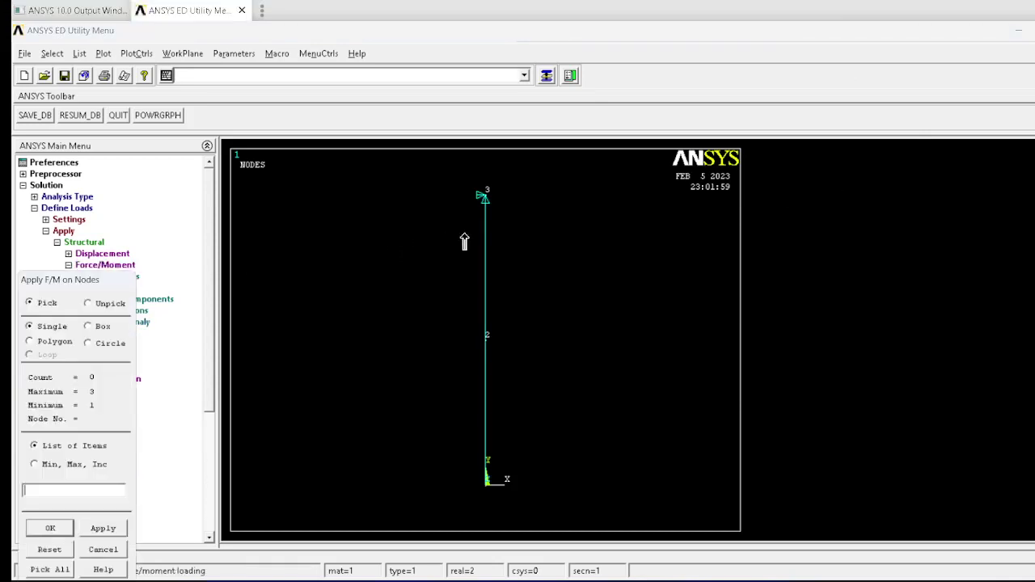
pyautogui.click(485, 194)
pyautogui.click(48, 528)
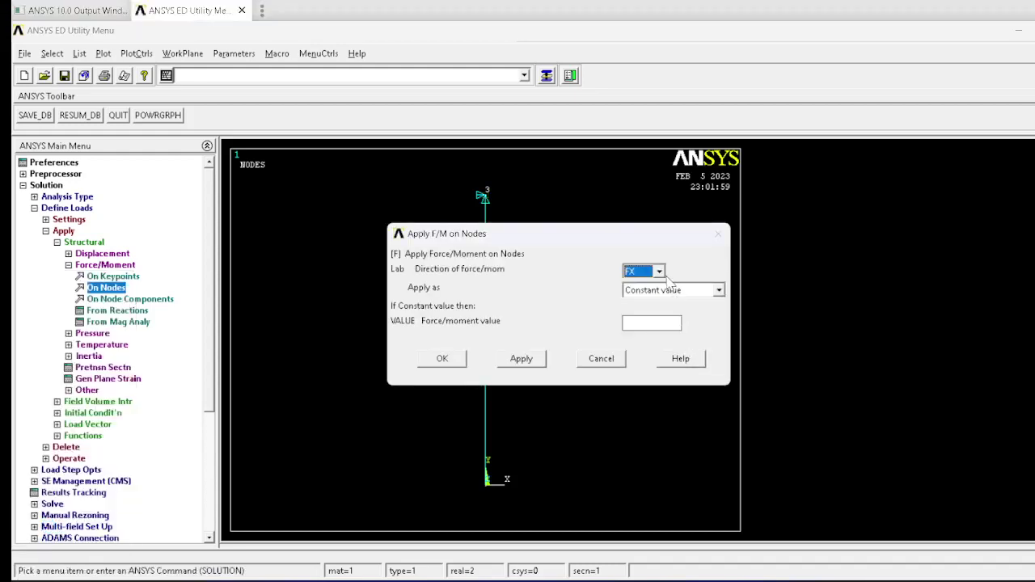
pyautogui.click(660, 273)
pyautogui.click(643, 290)
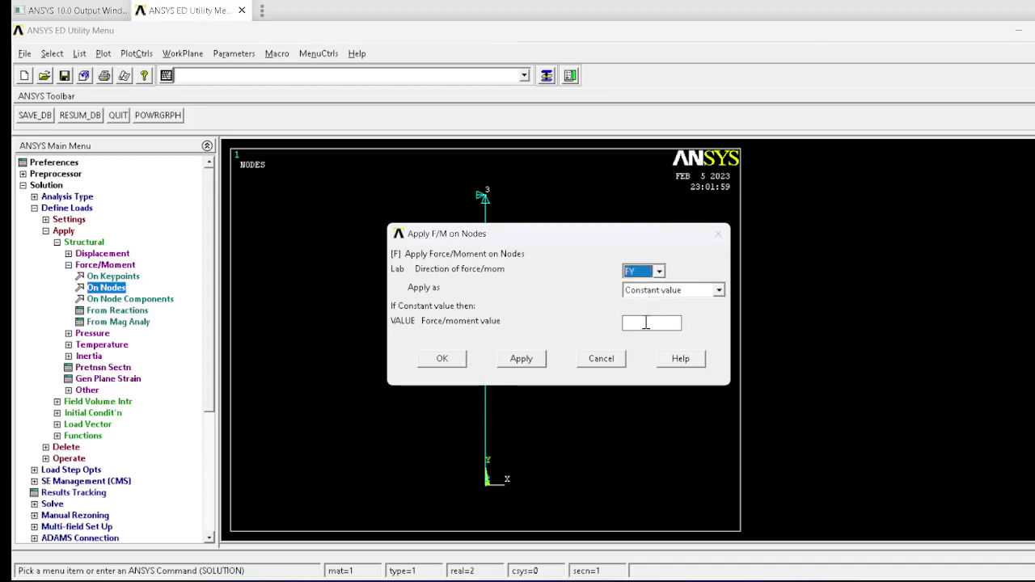
pyautogui.click(646, 323)
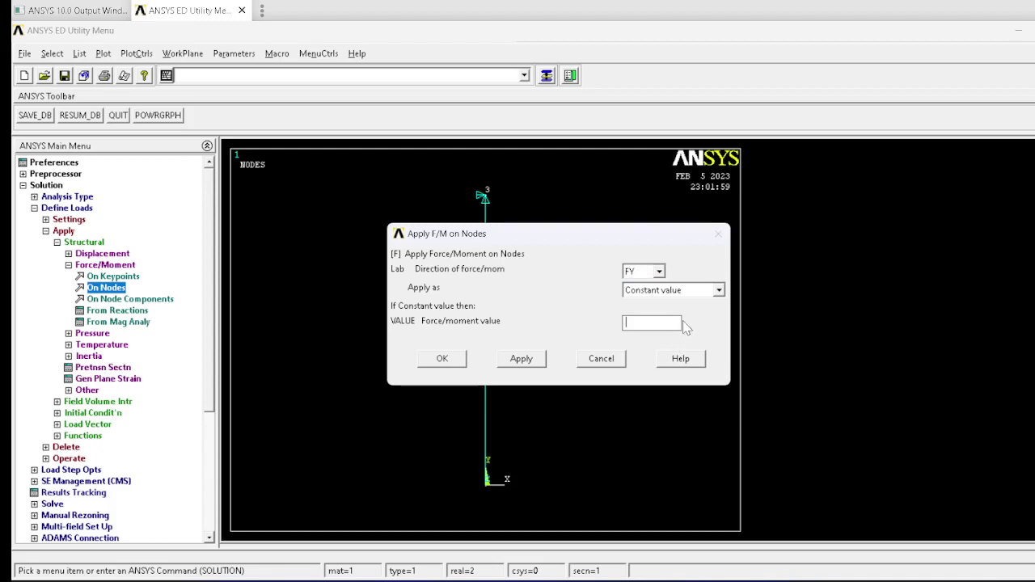
pyautogui.write('2.5e3')
pyautogui.click(522, 358)
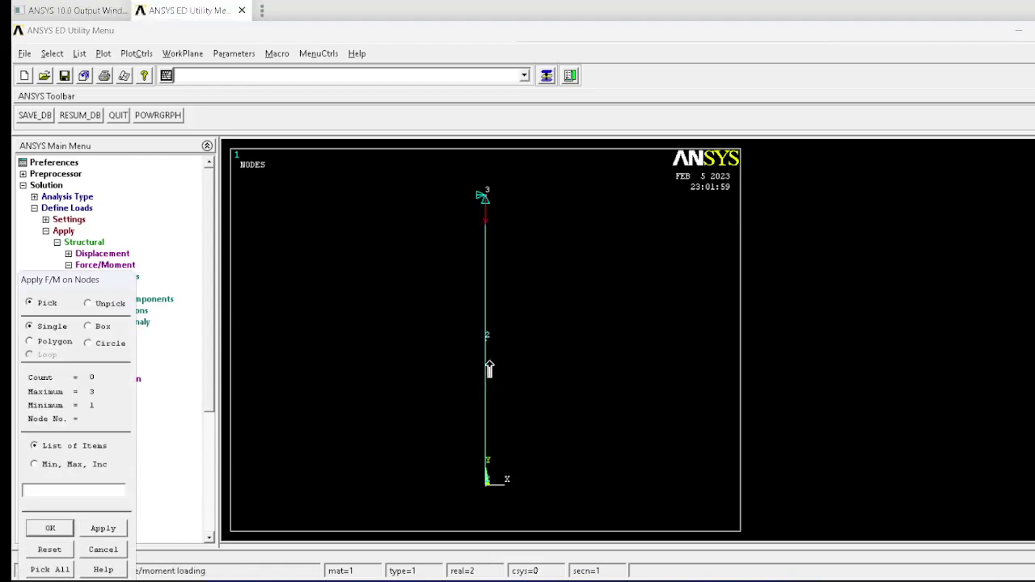
# - Check the w2 load in the Paint notes and apply a constant FY force of -12500 on node 2
pyautogui.hotkey('alt', 'Tab')
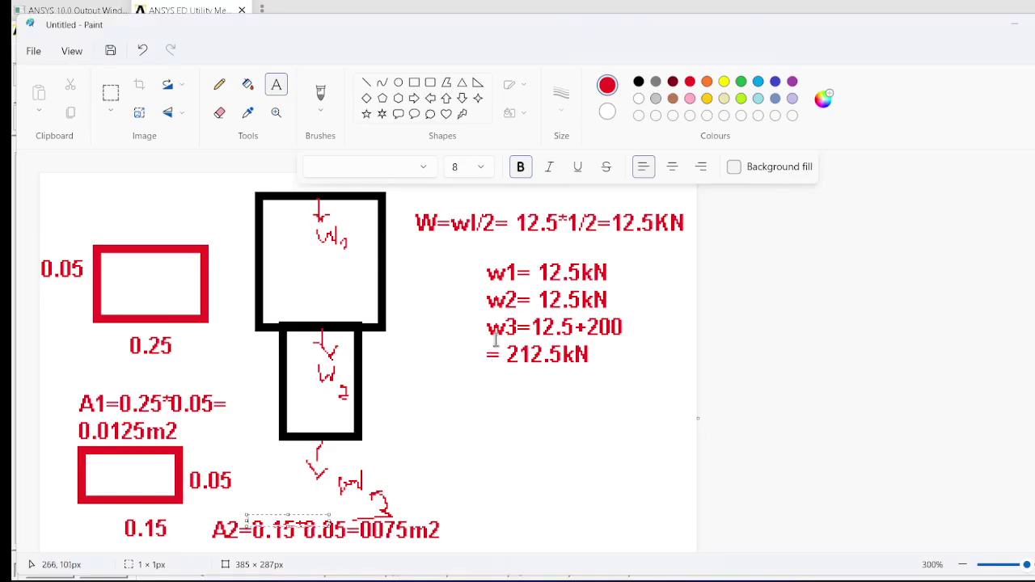
pyautogui.hotkey('alt', 'Tab')
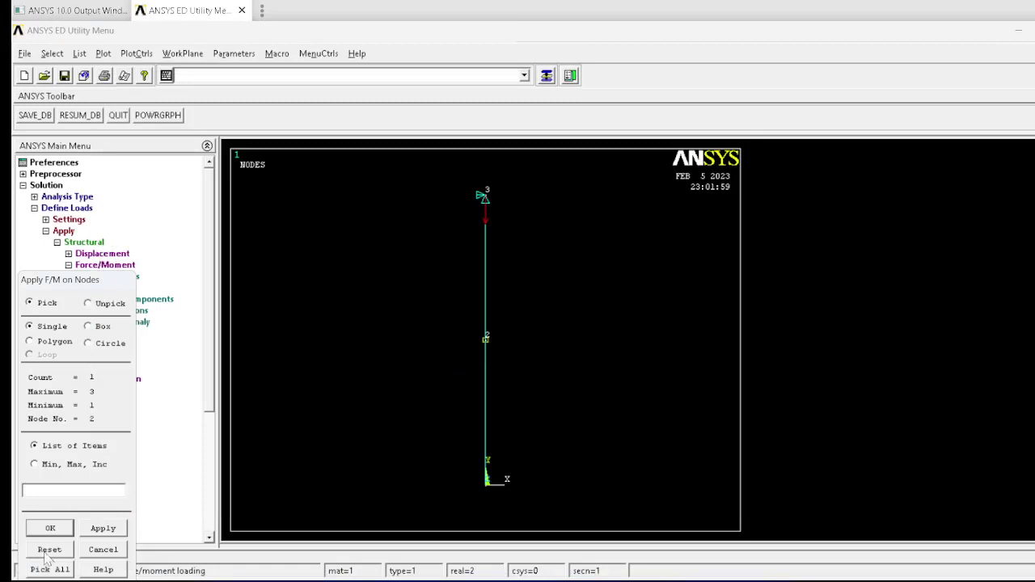
pyautogui.click(121, 524)
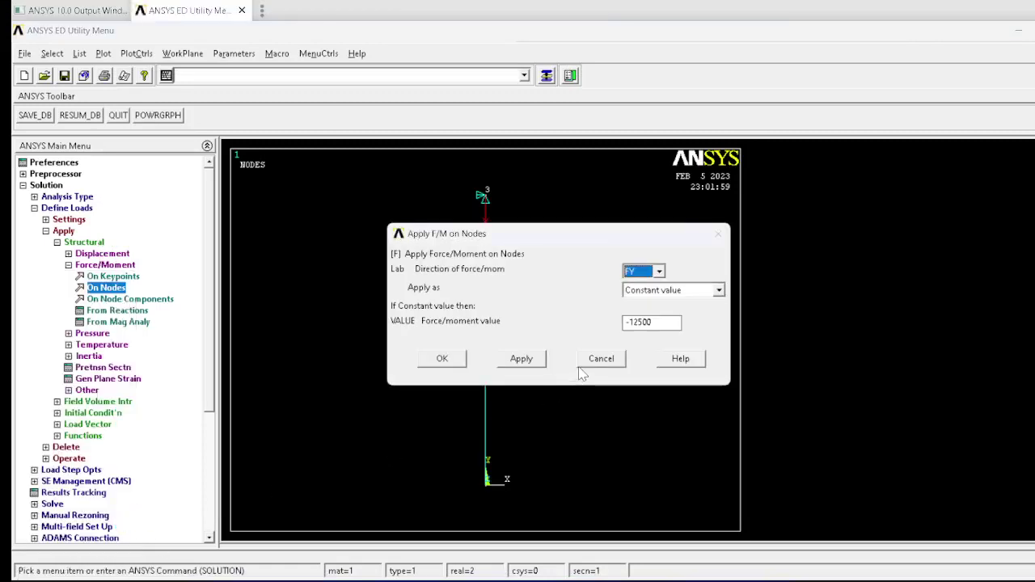
pyautogui.click(522, 359)
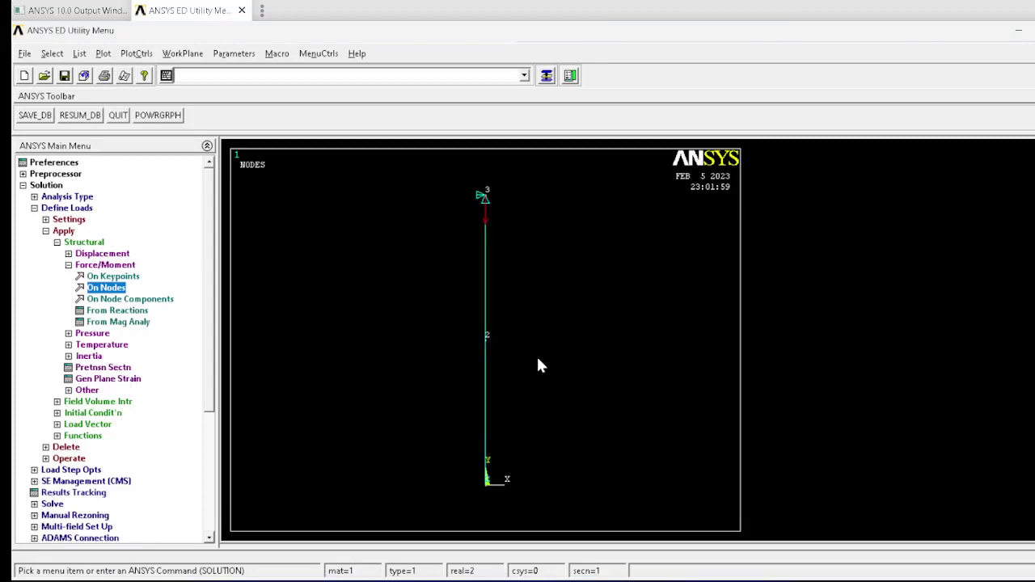
# - Apply the w3 load of 212.5 kN from the Paint notes as a constant downward FY force on node 1
pyautogui.click(485, 484)
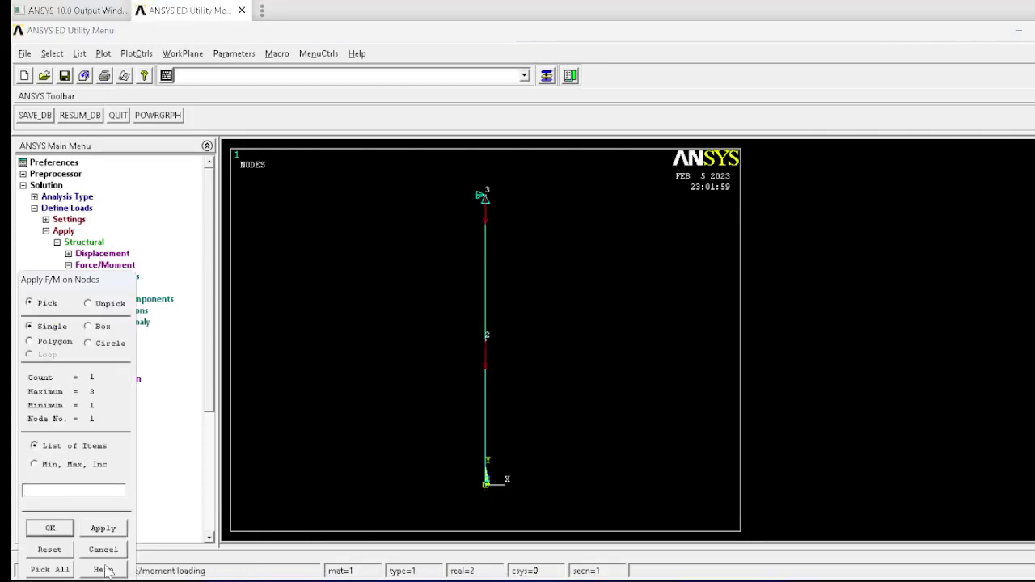
pyautogui.click(52, 528)
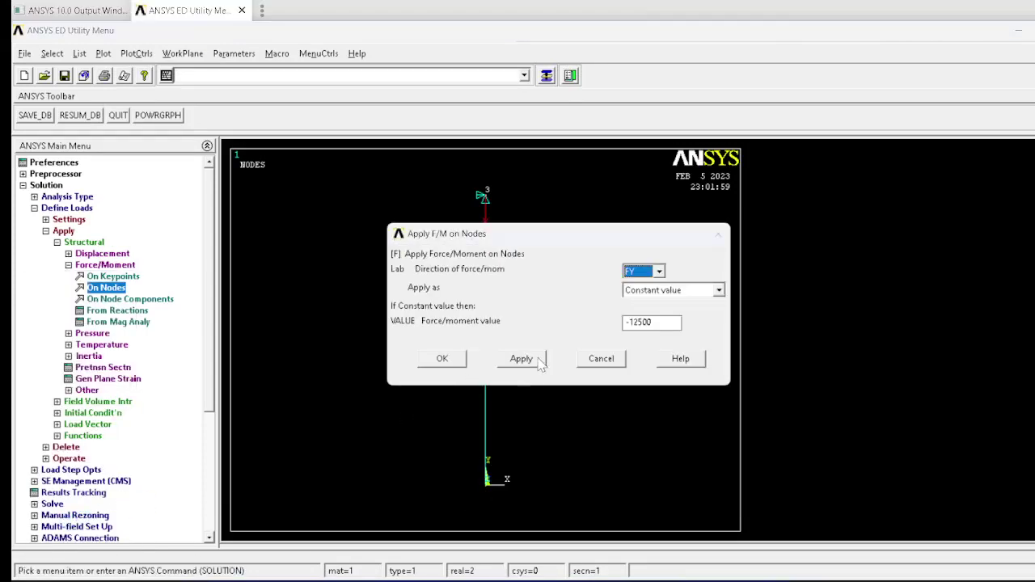
pyautogui.press('Escape')
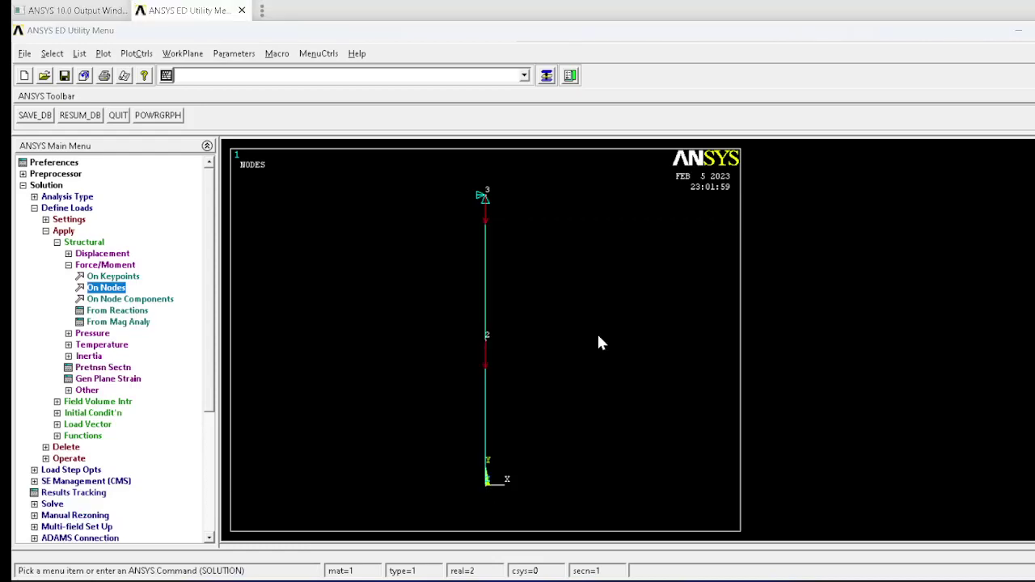
pyautogui.hotkey('alt', 'Tab')
pyautogui.hotkey('alt', 'Tab')
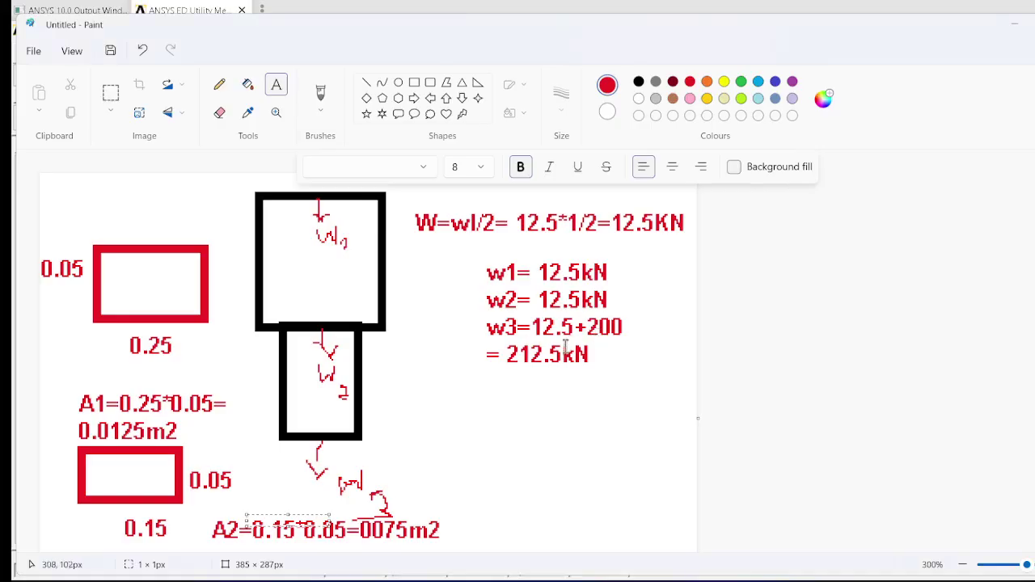
pyautogui.hotkey('alt', 'Tab')
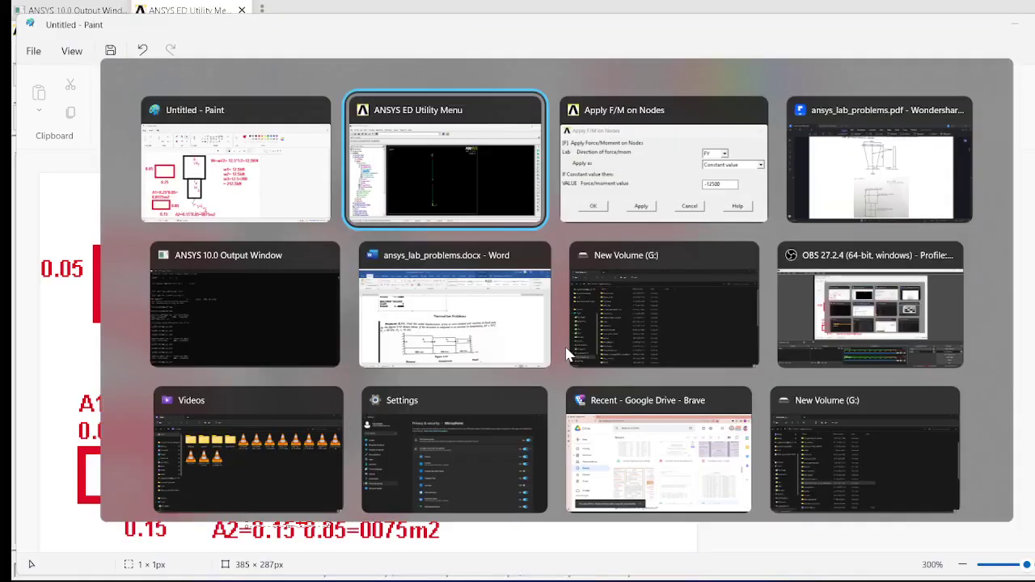
pyautogui.hotkey('alt', 'Tab')
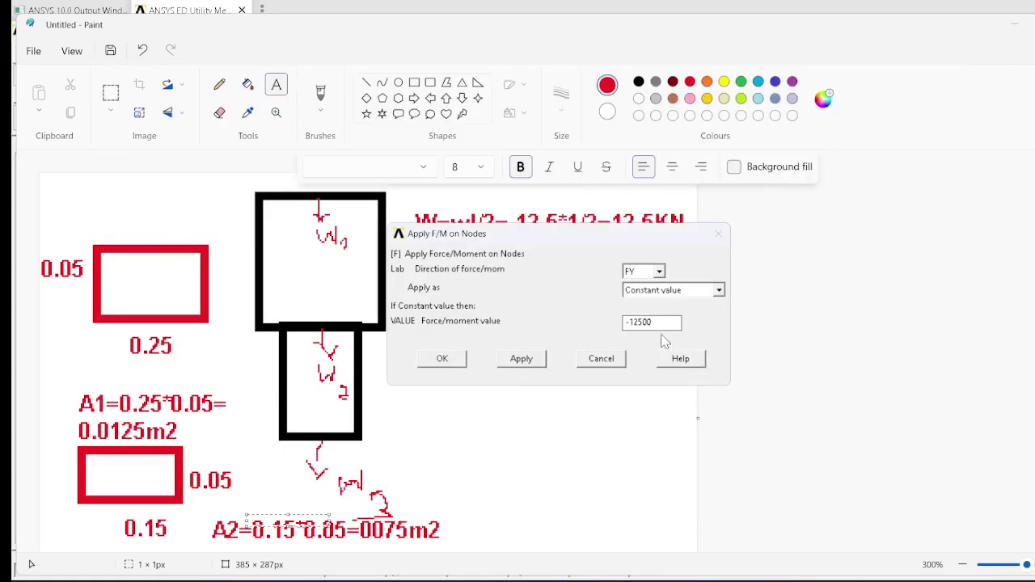
pyautogui.moveTo(663, 325); pyautogui.dragTo(582, 323)
pyautogui.write('-')
pyautogui.click(455, 364)
pyautogui.hotkey('alt', 'Tab')
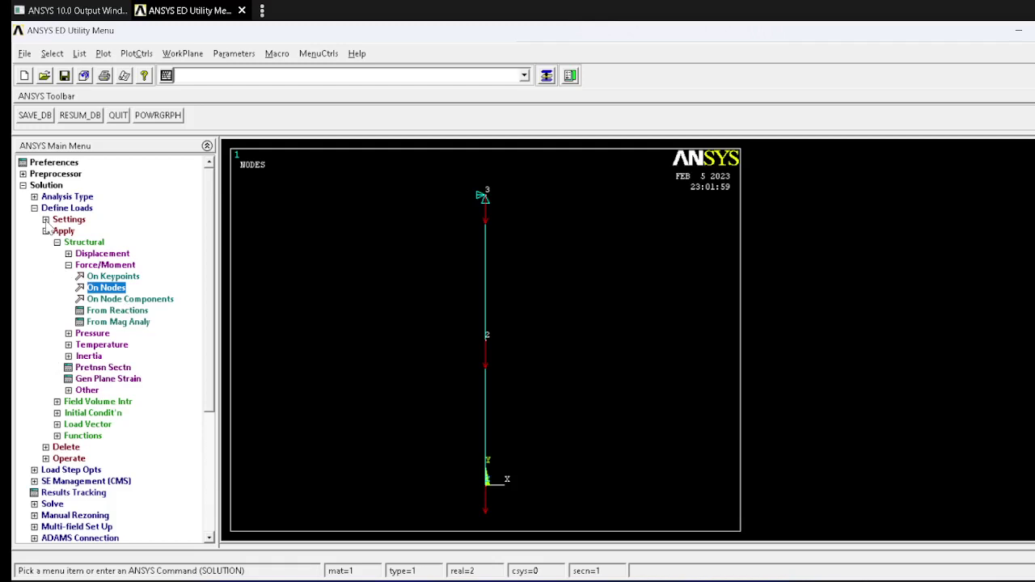
# - Solve the current load step of the static analysis and close the solution status listing
pyautogui.click(23, 185)
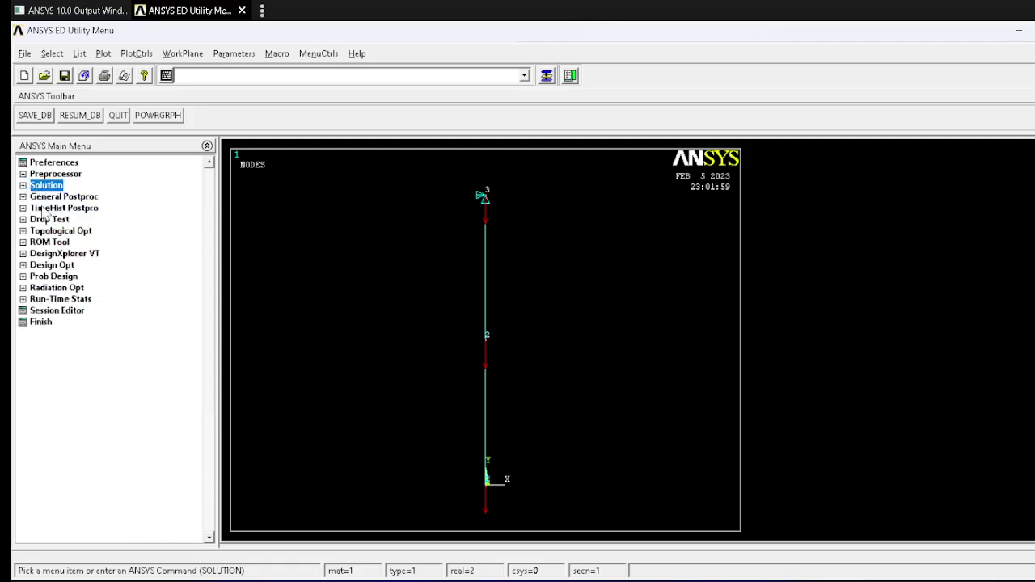
pyautogui.click(49, 198)
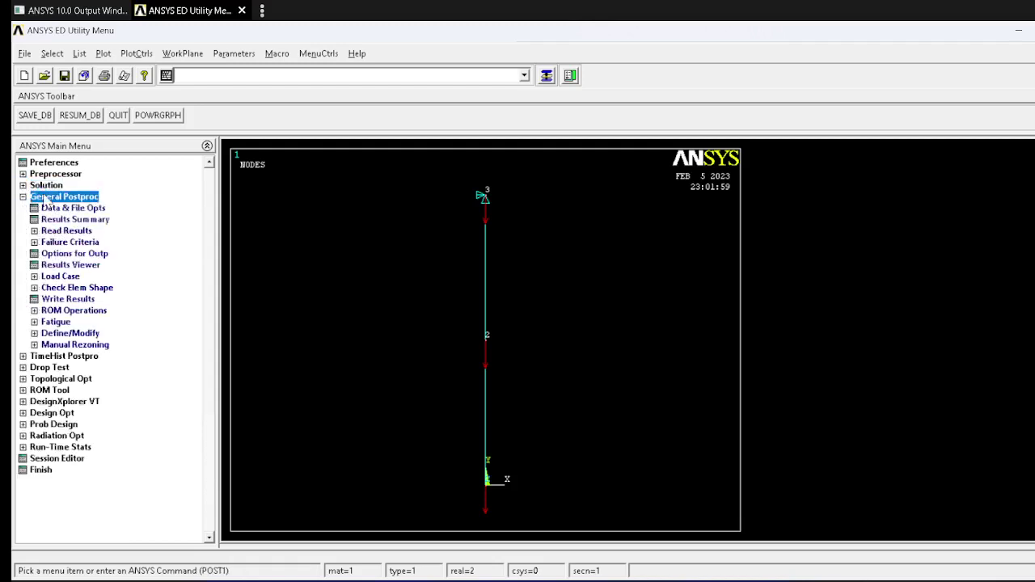
pyautogui.click(46, 185)
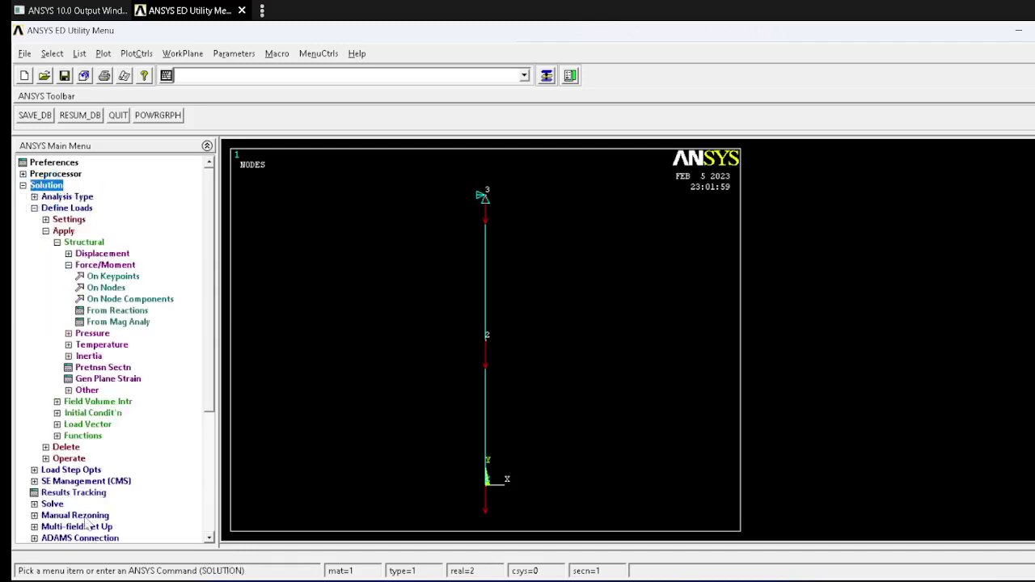
pyautogui.click(52, 504)
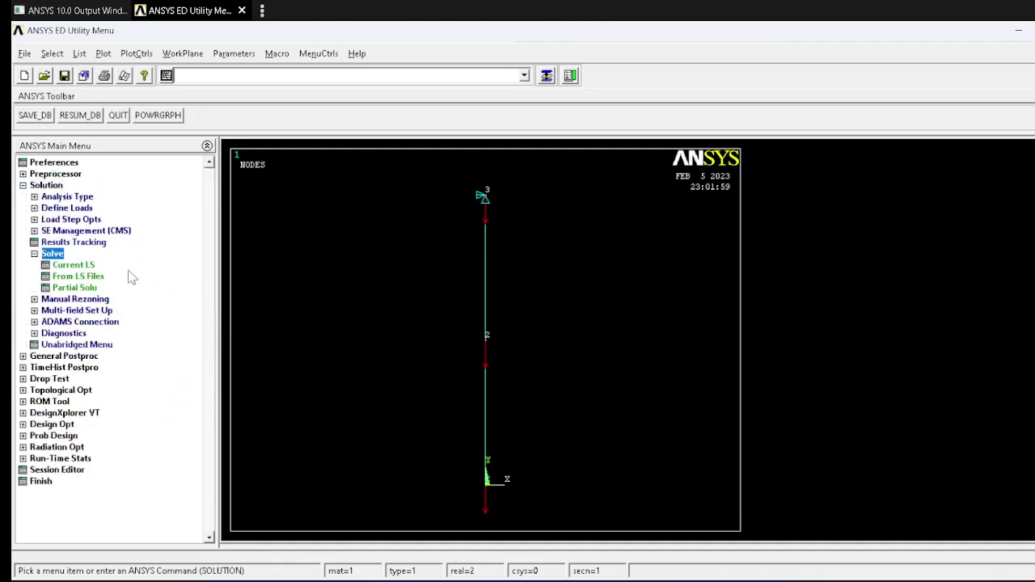
pyautogui.click(75, 265)
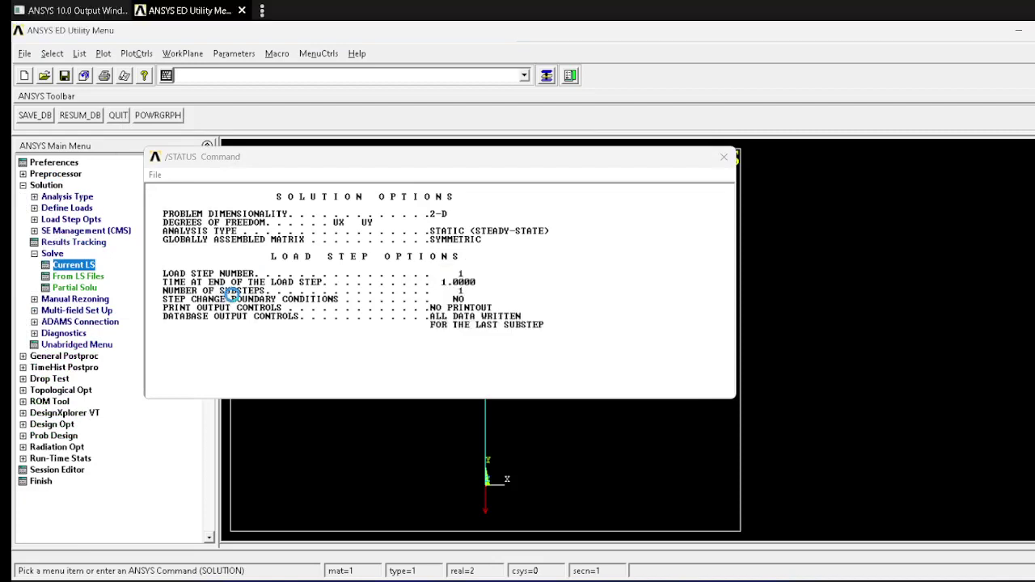
pyautogui.click(726, 159)
pyautogui.click(726, 158)
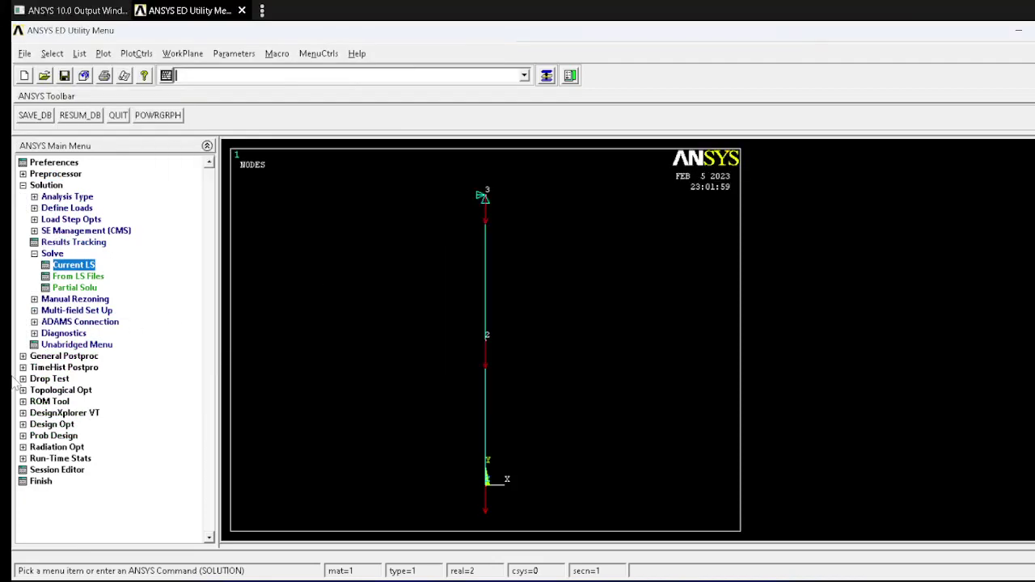
# - List the reaction solution for all items and move the listing clear of the model's upper support
pyautogui.click(62, 357)
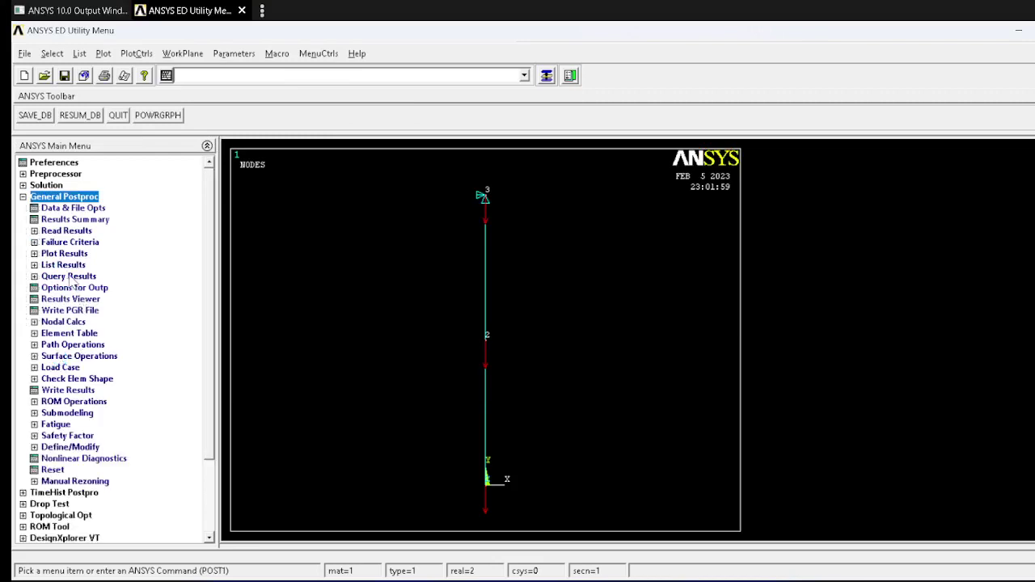
pyautogui.click(64, 265)
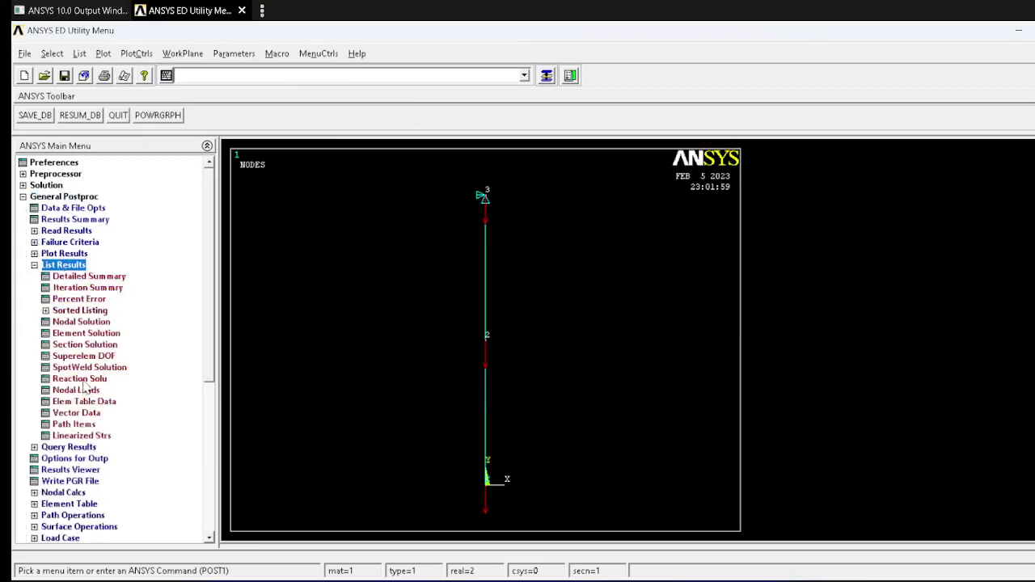
pyautogui.click(81, 379)
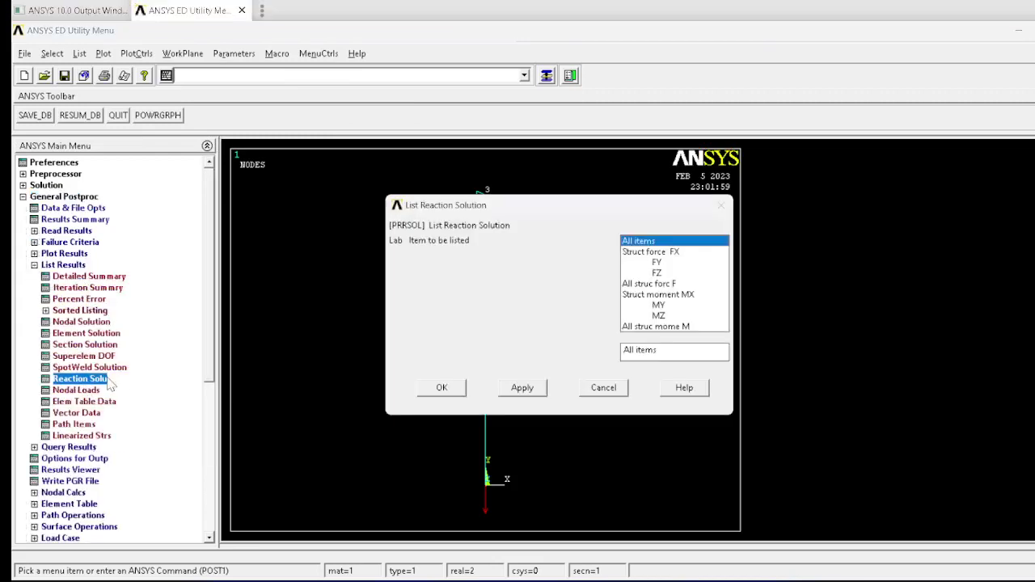
pyautogui.click(442, 388)
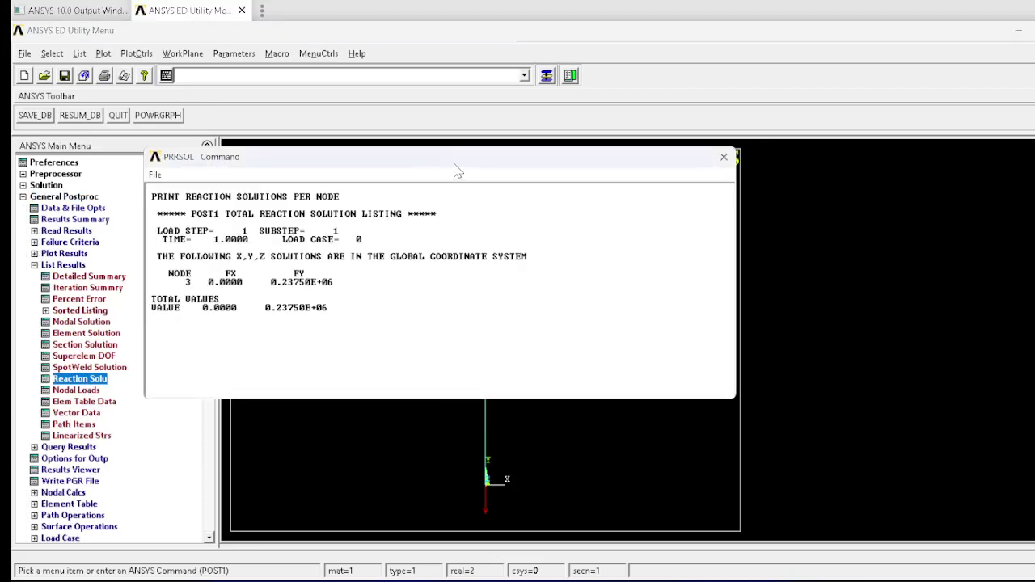
pyautogui.moveTo(357, 156); pyautogui.dragTo(607, 278)
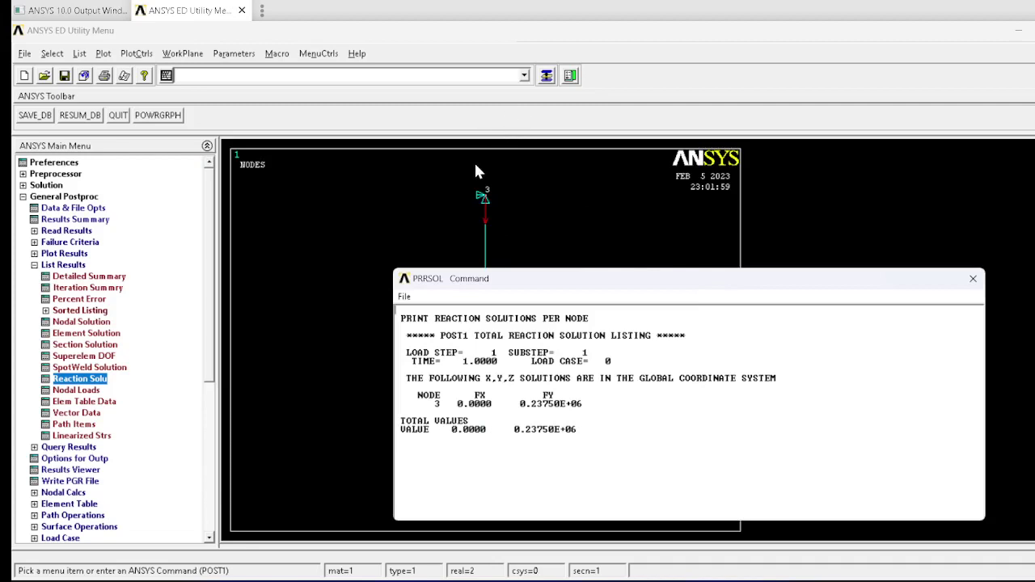
# - Look up the answers table for the taper bar in ansys_lab_problems.pdf, return to ANSYS and close the reaction listing
pyautogui.hotkey('alt', 'Tab')
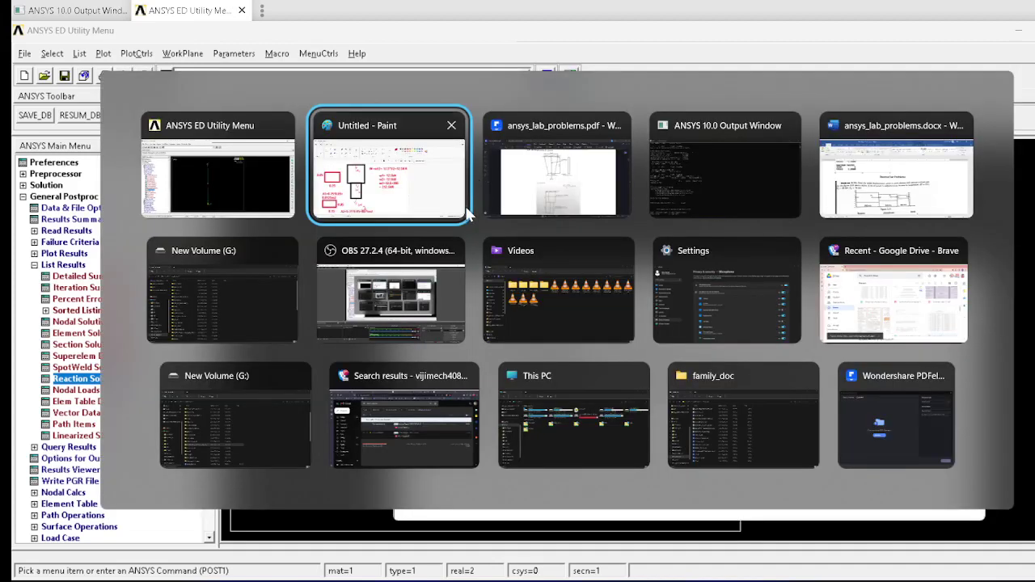
pyautogui.hotkey('alt', 'Tab')
pyautogui.scroll(-5, 474, 353)
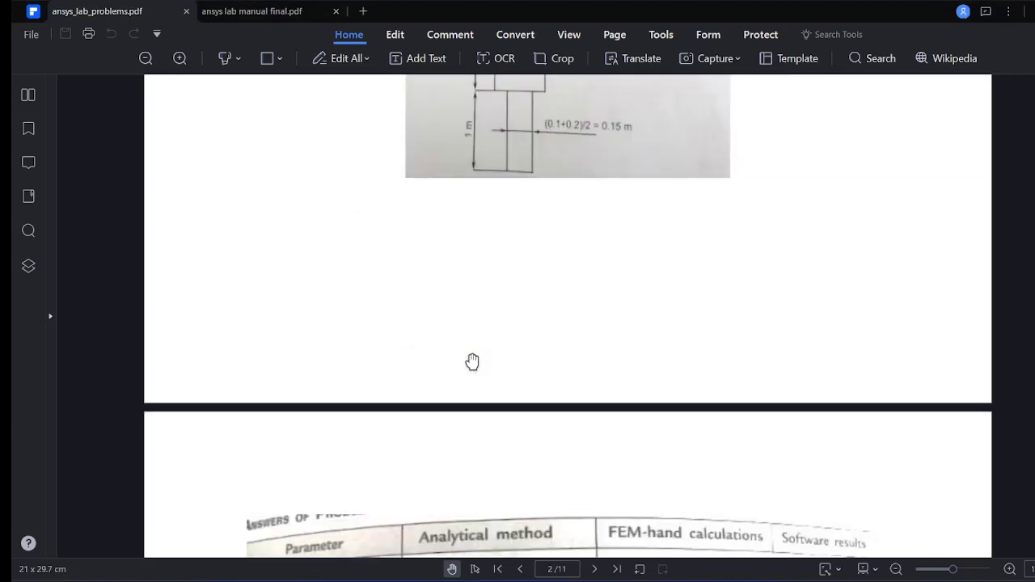
pyautogui.scroll(-3, 471, 360)
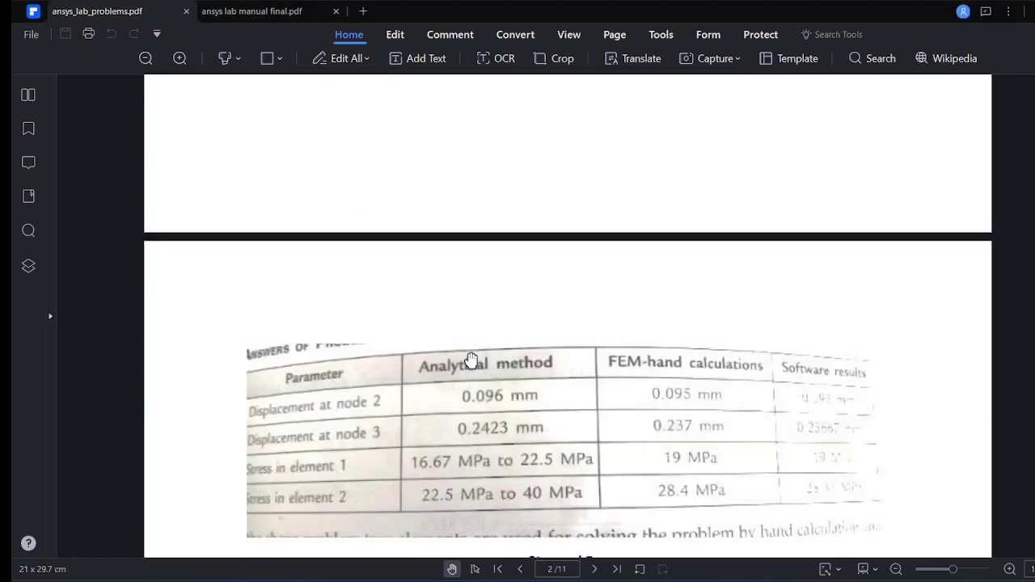
pyautogui.scroll(-1, 470, 361)
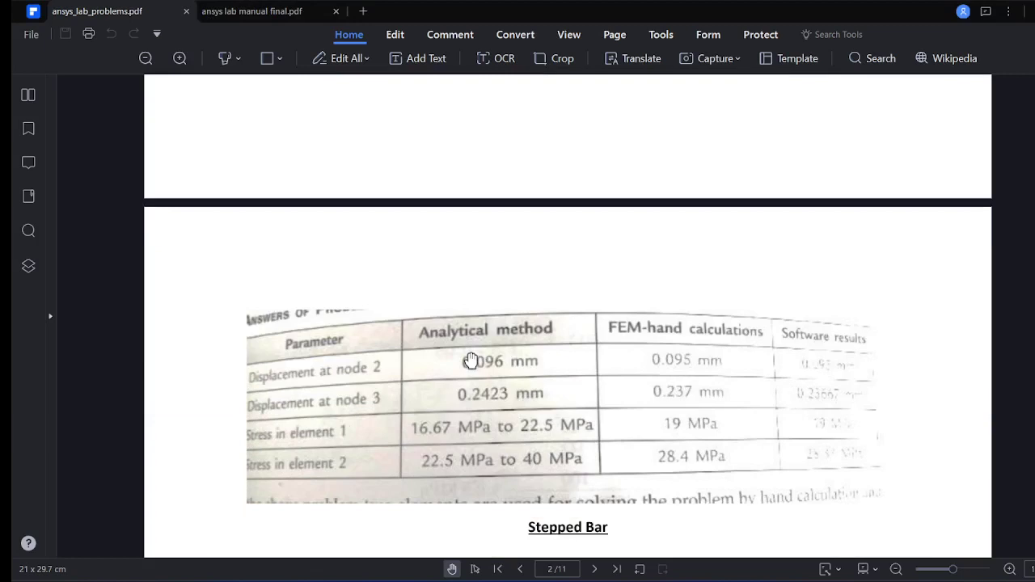
pyautogui.scroll(-1, 471, 361)
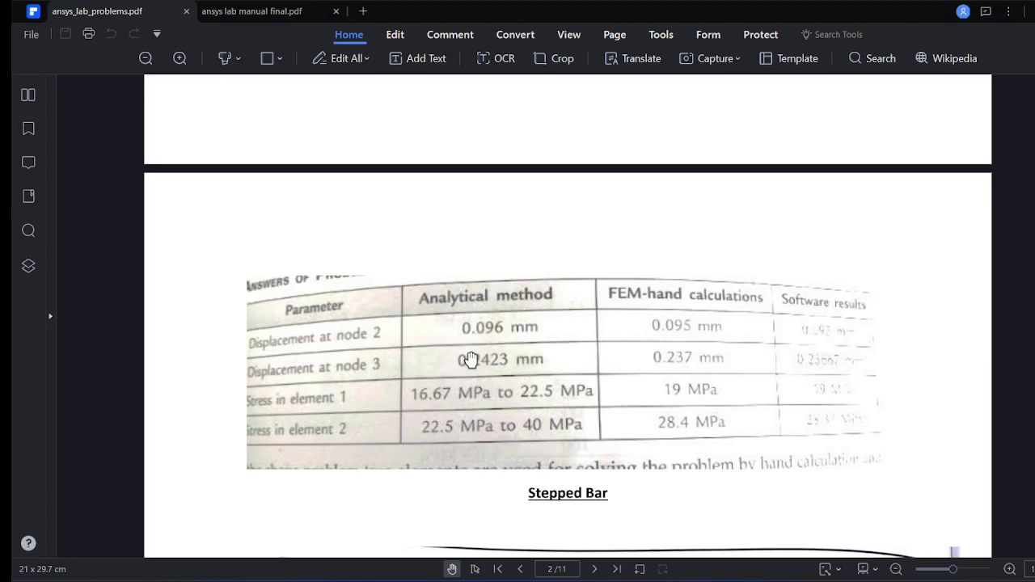
pyautogui.hotkey('alt', 'Tab')
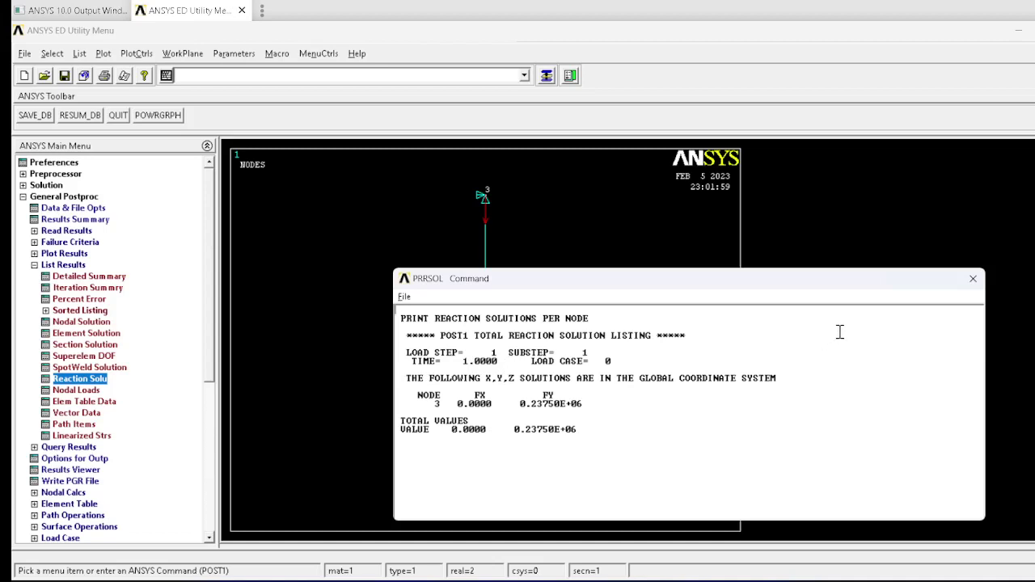
pyautogui.click(973, 278)
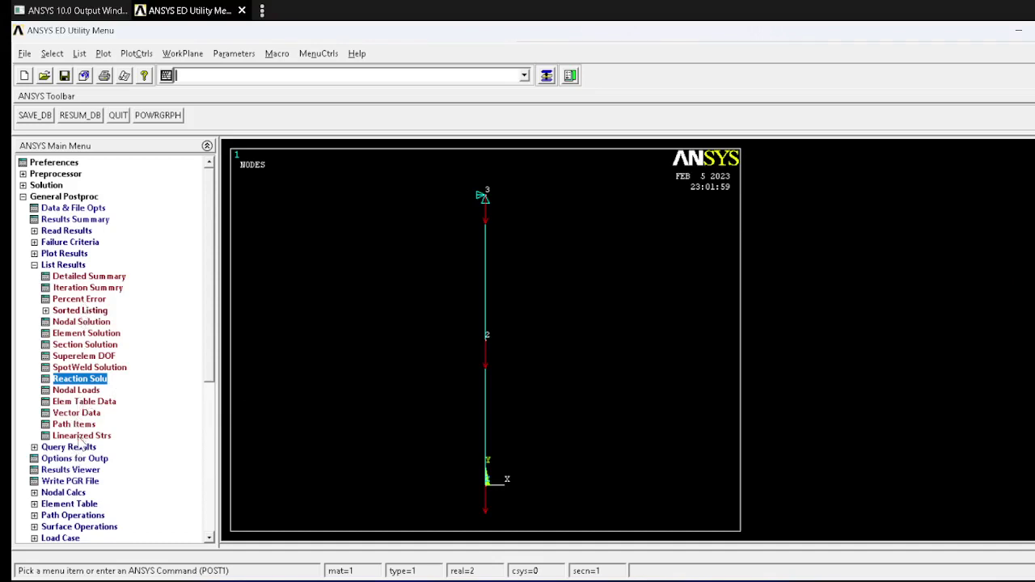
# - Define an element table item by sequence number LS, 1 for the axial stress
pyautogui.click(71, 503)
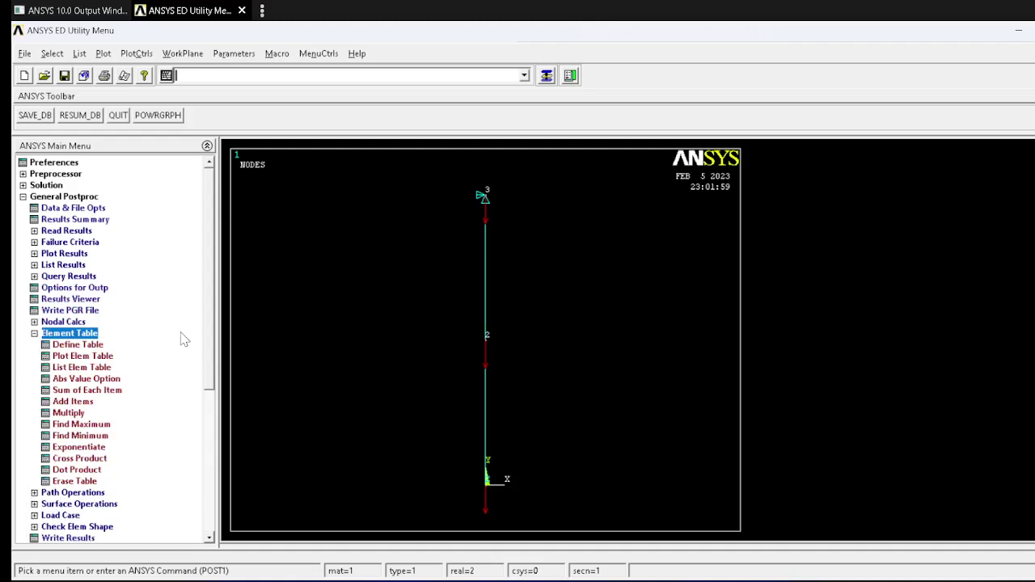
pyautogui.click(95, 347)
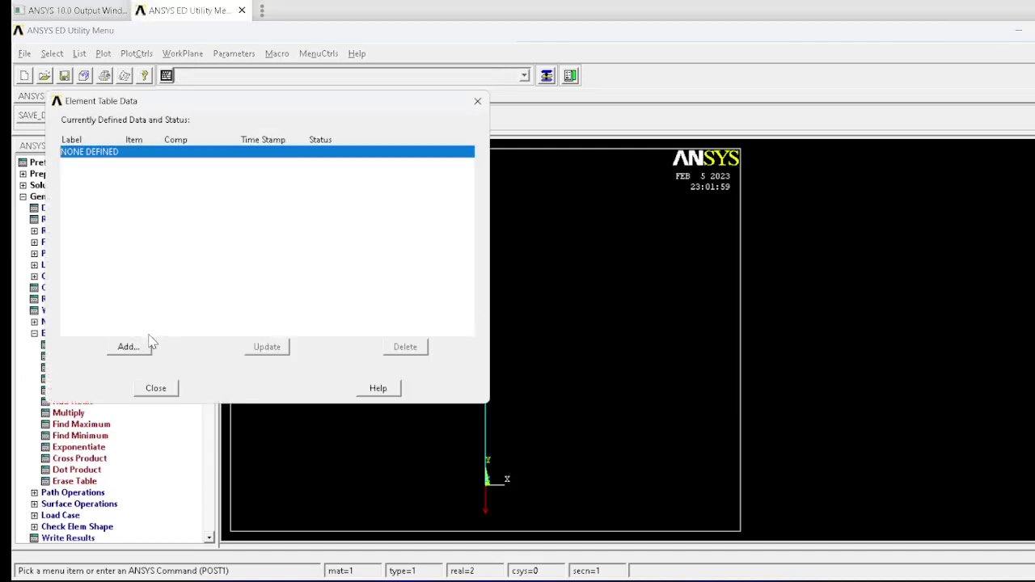
pyautogui.click(148, 345)
pyautogui.moveTo(641, 279); pyautogui.dragTo(642, 308)
pyautogui.click(576, 325)
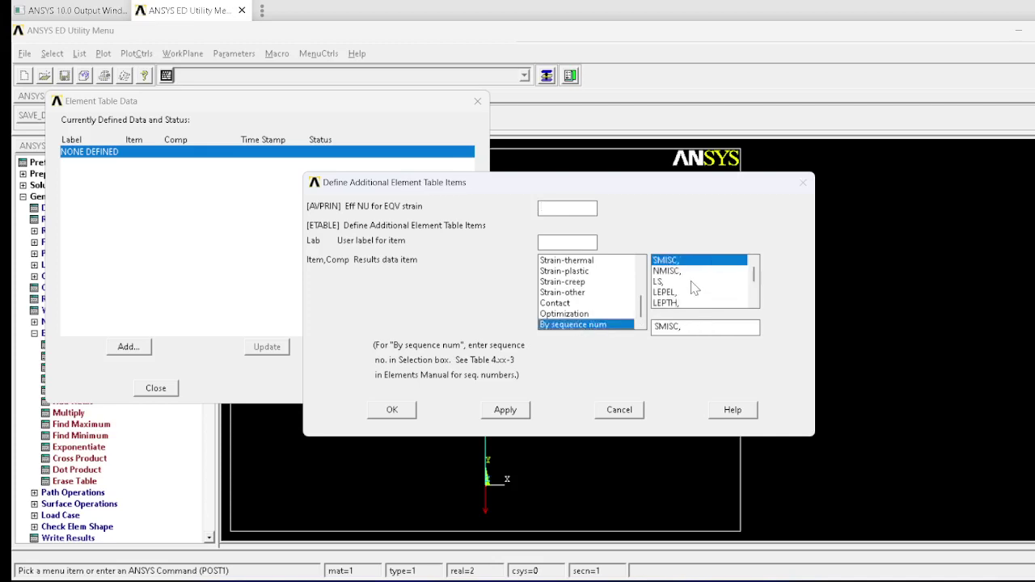
pyautogui.click(668, 281)
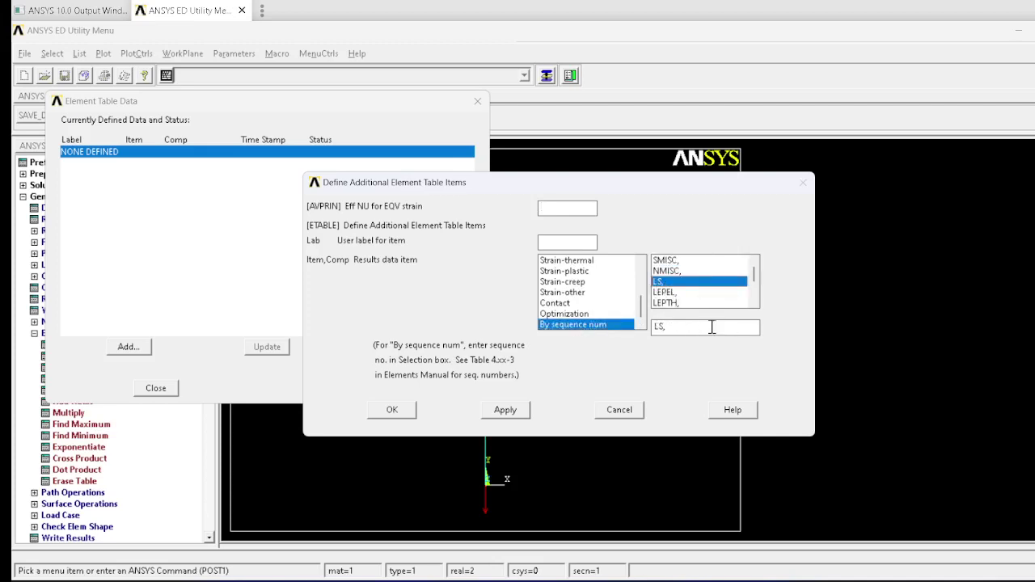
pyautogui.write('1')
pyautogui.click(400, 410)
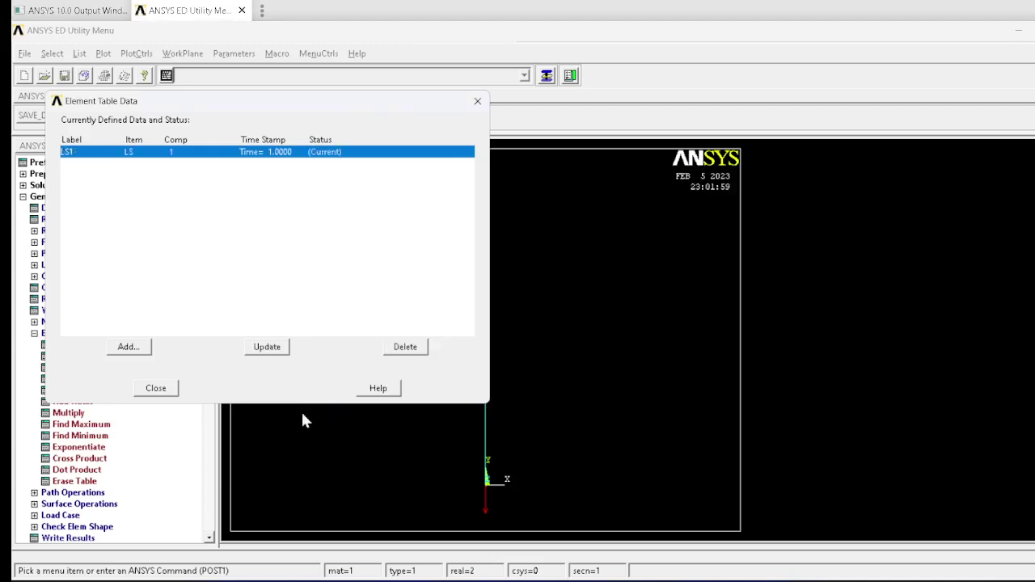
pyautogui.click(156, 388)
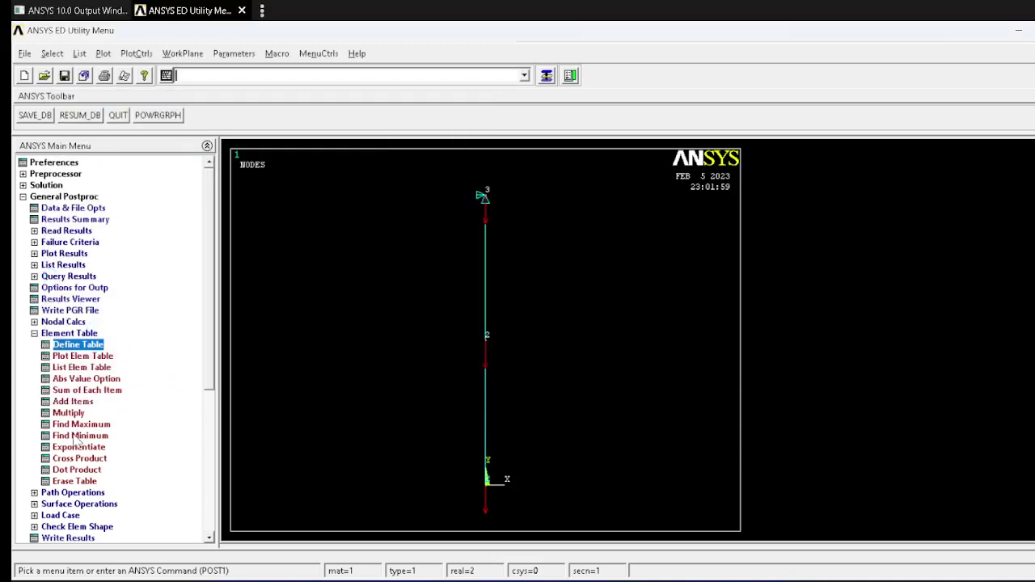
# - List the nodal DOF solution for the Y-component of displacement
pyautogui.click(73, 265)
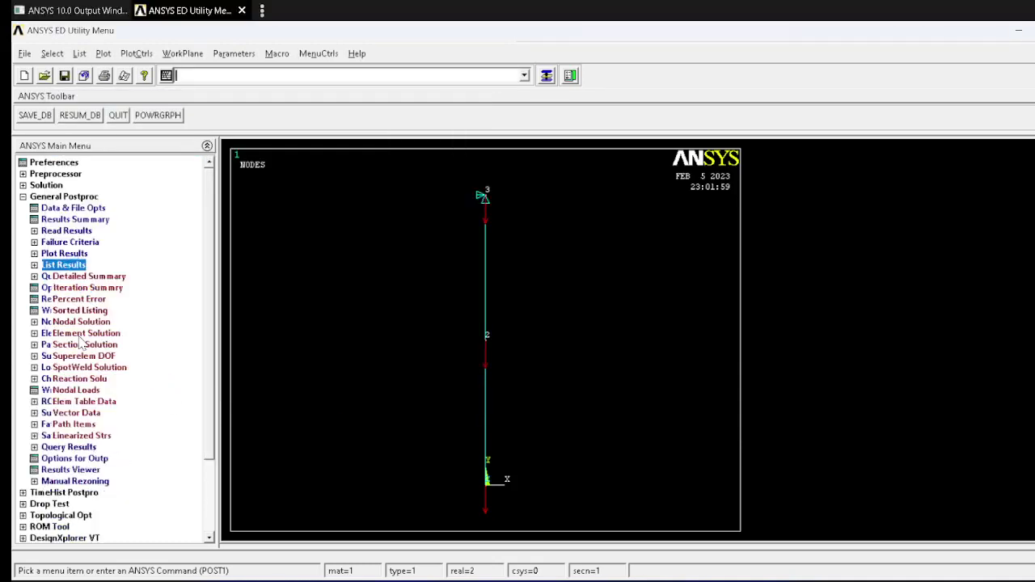
pyautogui.click(75, 322)
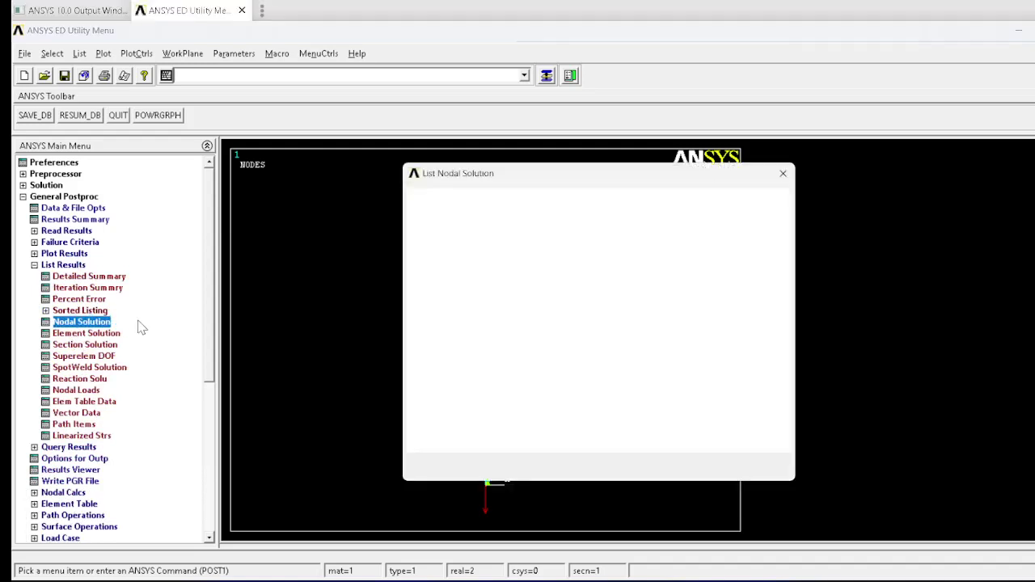
pyautogui.click(484, 245)
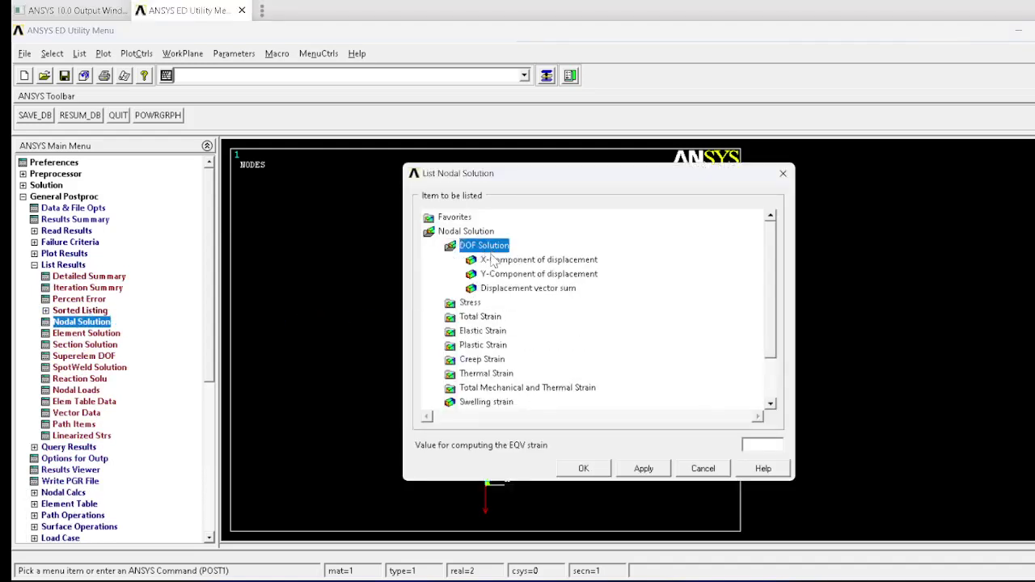
pyautogui.click(504, 275)
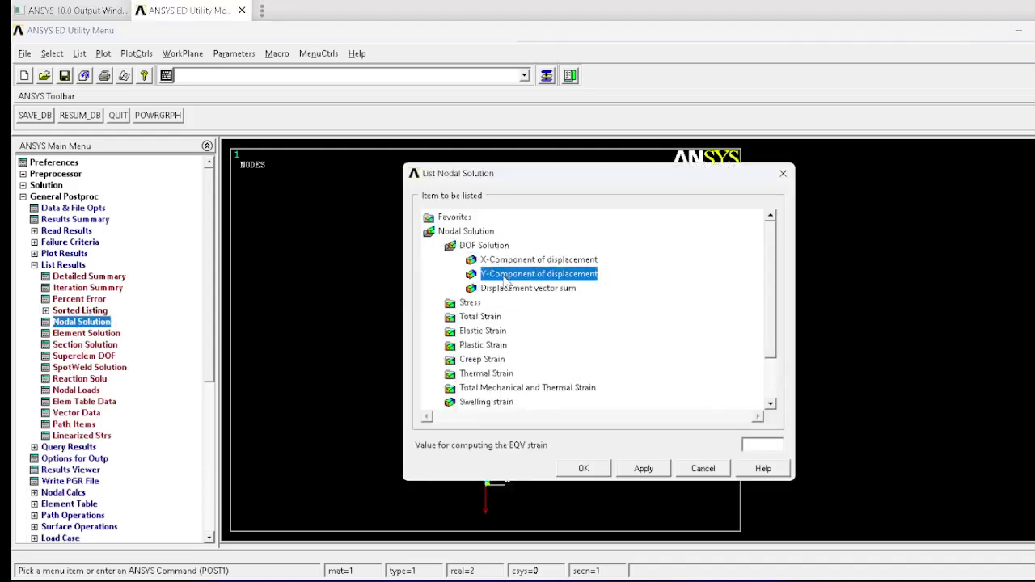
pyautogui.click(599, 473)
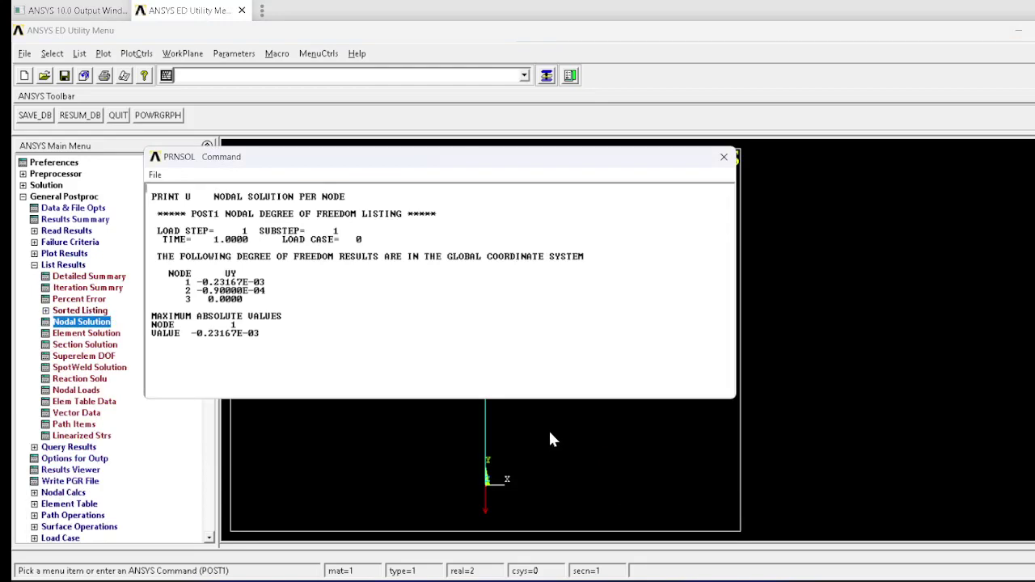
# - Compare the listed nodal Y displacements with the answers table in ansys_lab_problems.pdf, and close the listing in ANSYS
pyautogui.hotkey('alt', 'Tab')
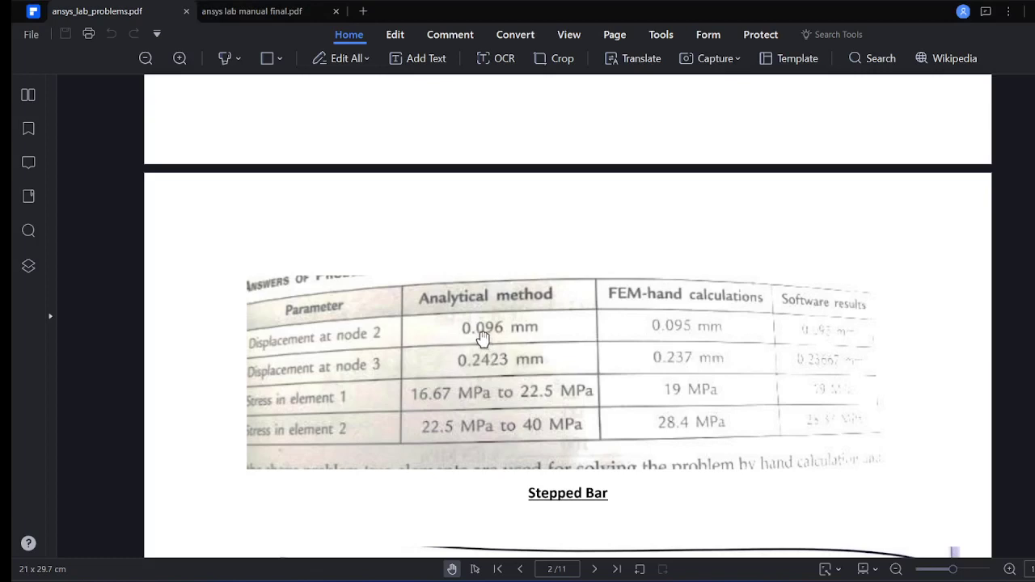
pyautogui.hotkey('alt', 'Tab')
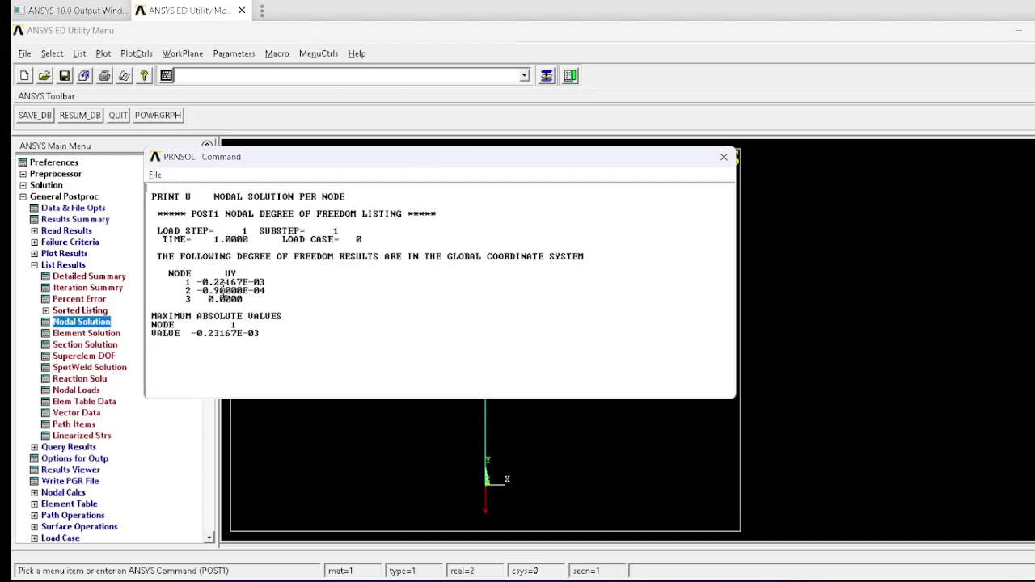
pyautogui.hotkey('alt', 'Tab')
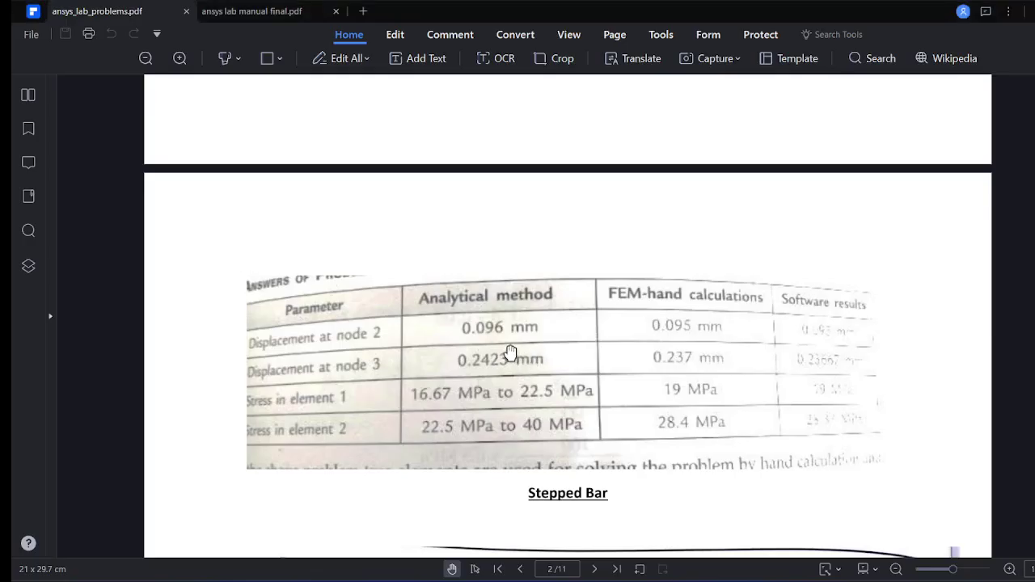
pyautogui.hotkey('alt', 'Tab')
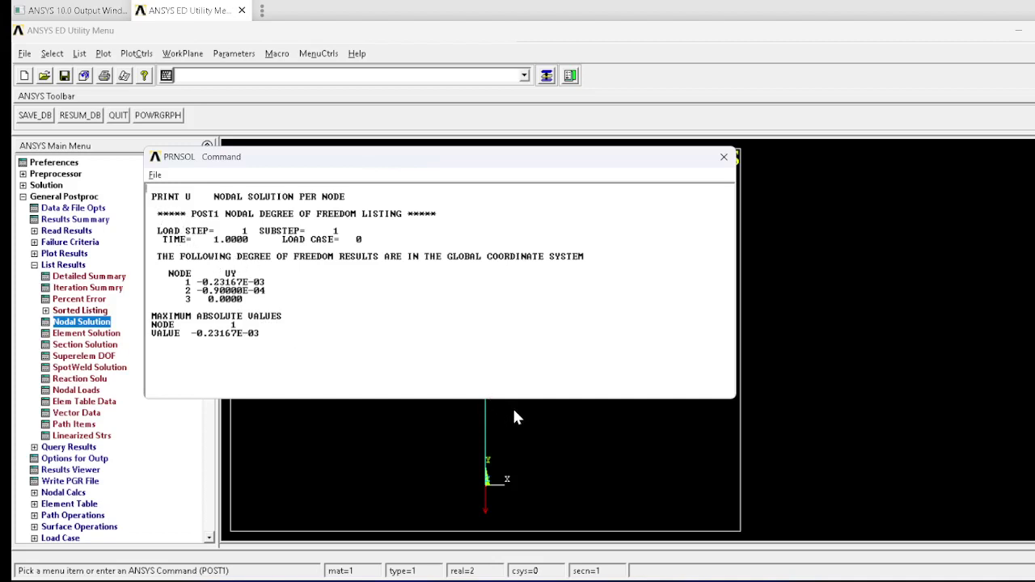
pyautogui.hotkey('alt', 'Tab')
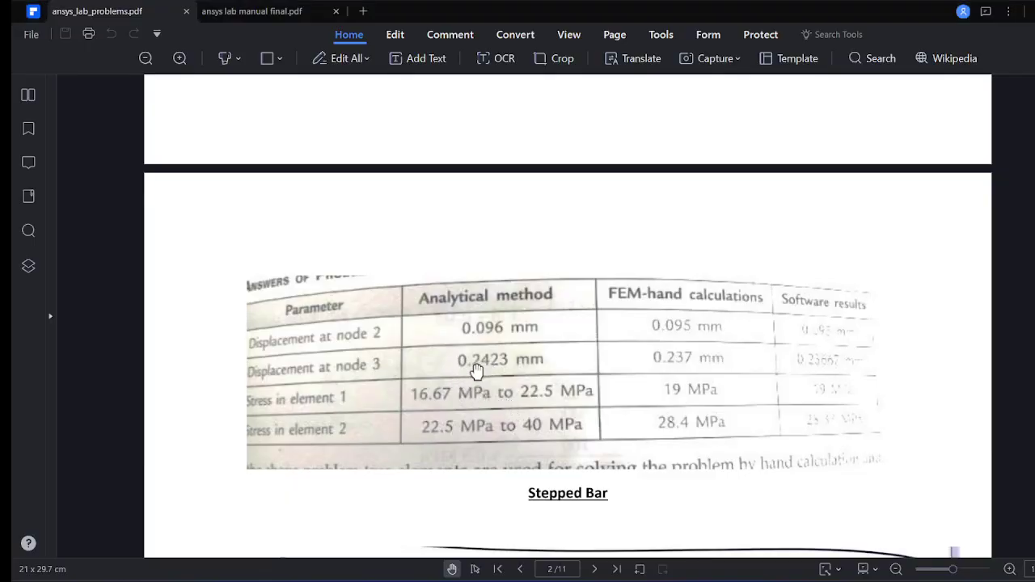
pyautogui.hotkey('alt', 'Tab')
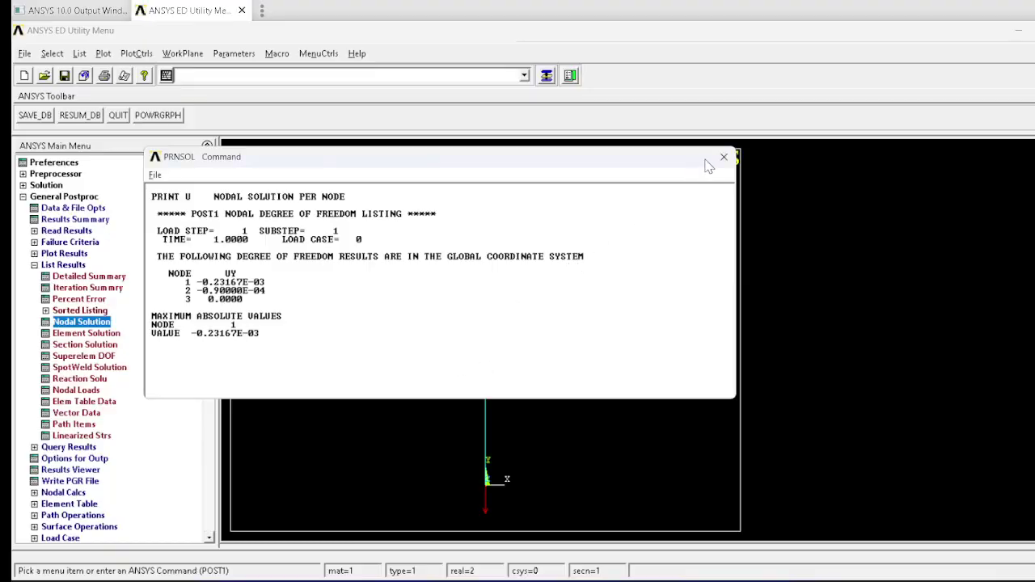
pyautogui.click(724, 157)
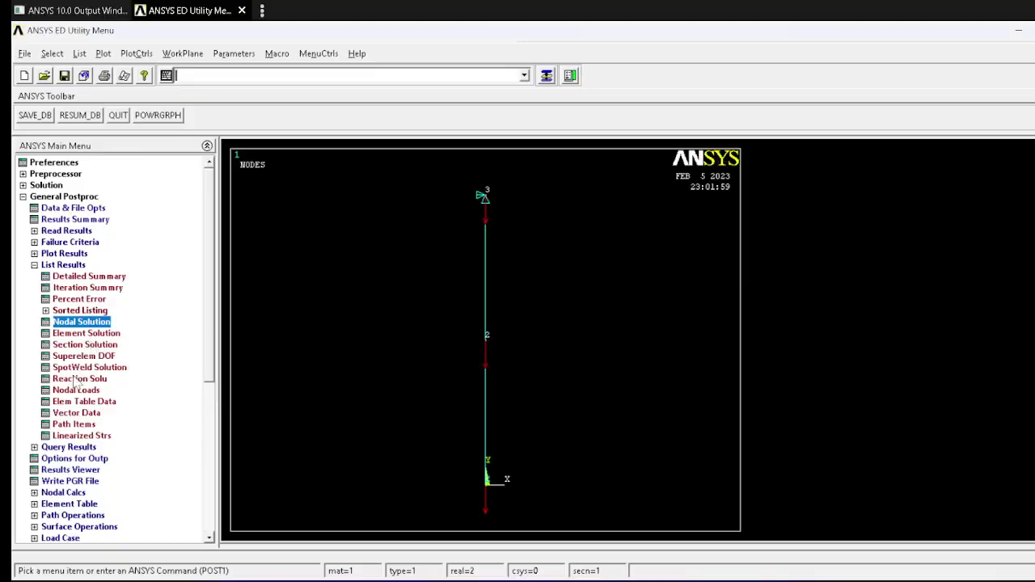
# - List the LS1 element table data and compare the element stresses with the answers table in ansys_lab_problems.pdf
pyautogui.click(81, 401)
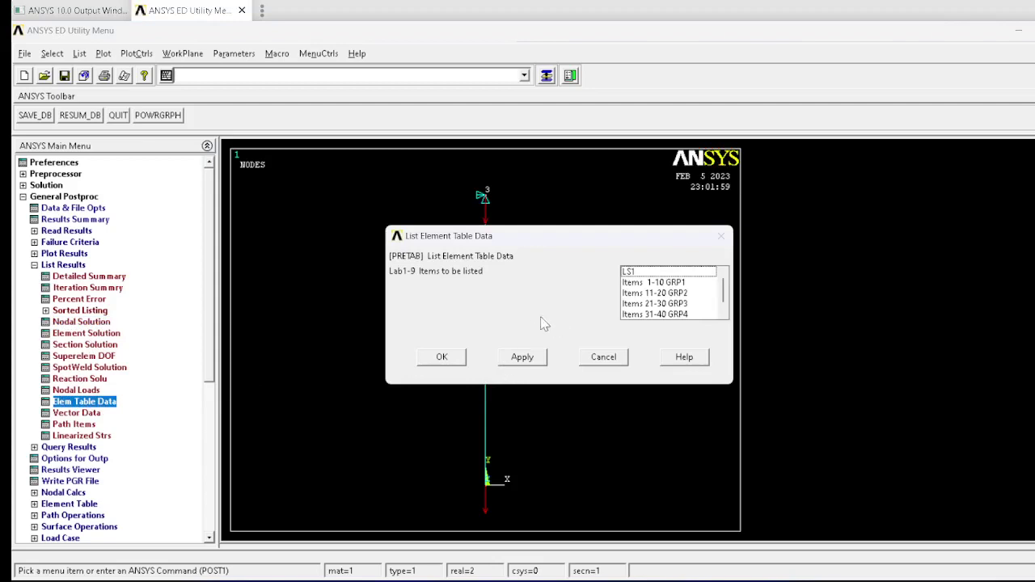
pyautogui.click(628, 273)
pyautogui.click(438, 361)
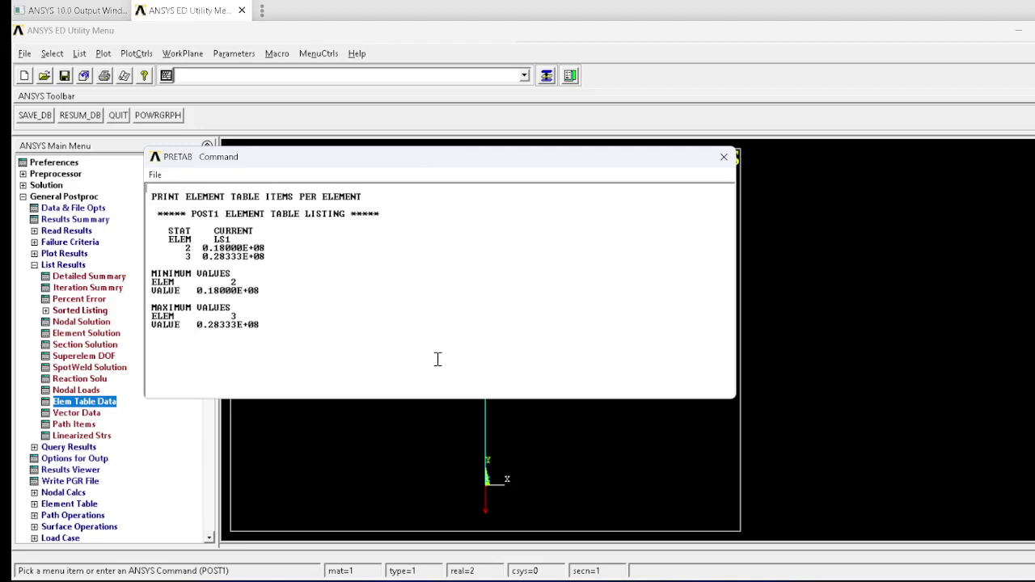
pyautogui.hotkey('alt', 'Tab')
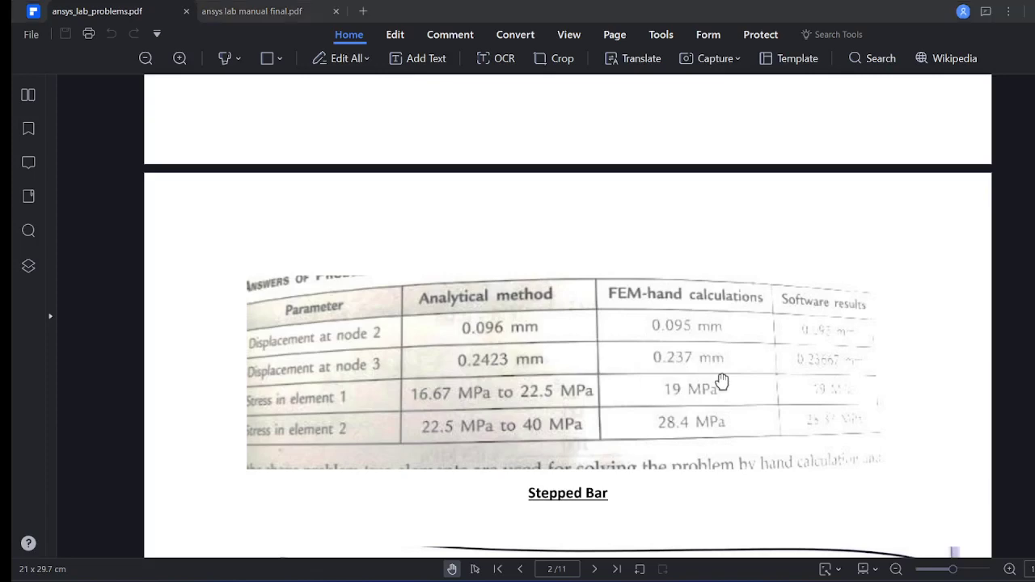
pyautogui.hotkey('alt', 'Tab')
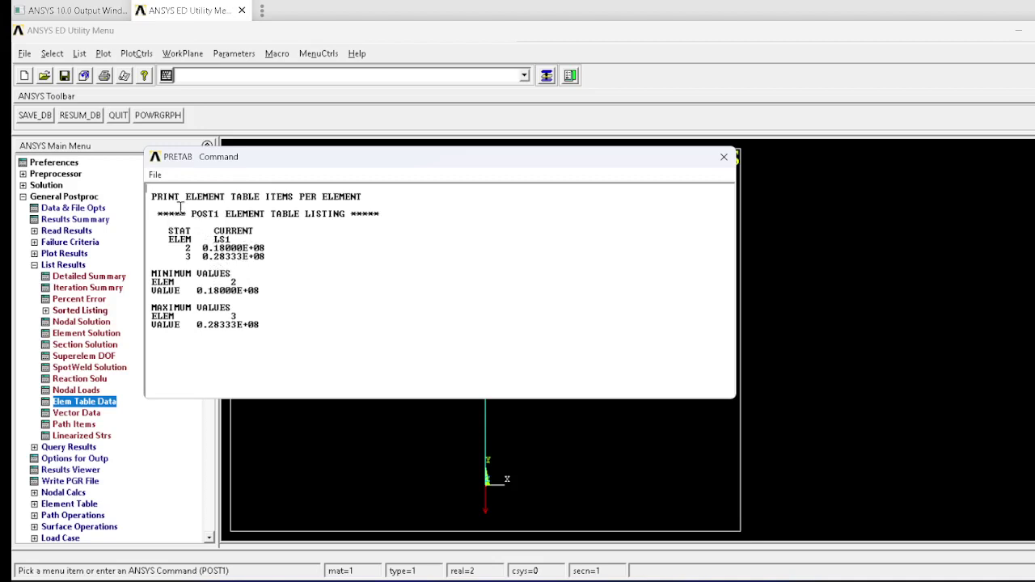
pyautogui.hotkey('alt', 'Tab')
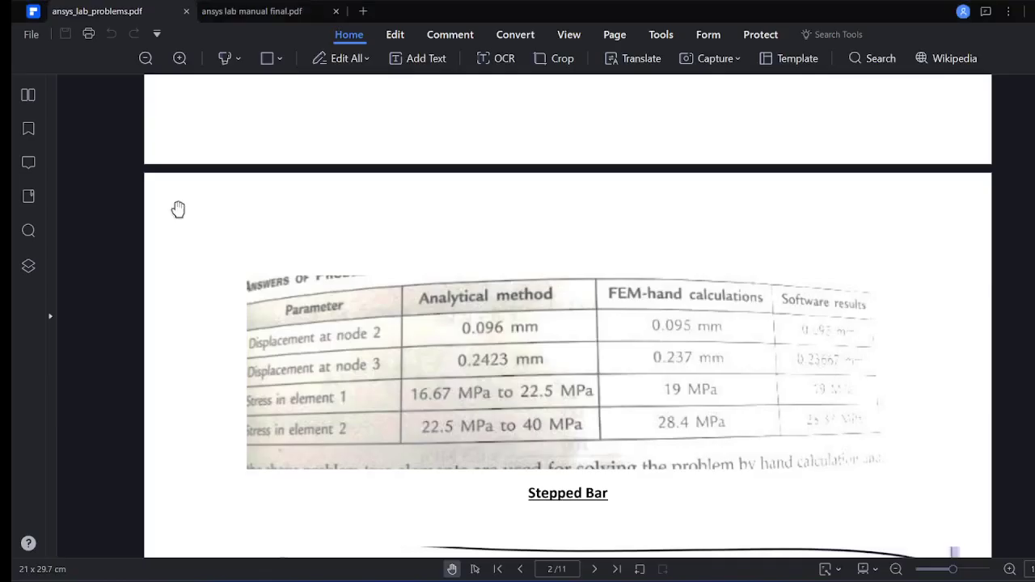
# - Return to ANSYS, close the element table listing, and contour-plot the LS1 element table data without averaging at common nodes
pyautogui.hotkey('alt', 'Tab')
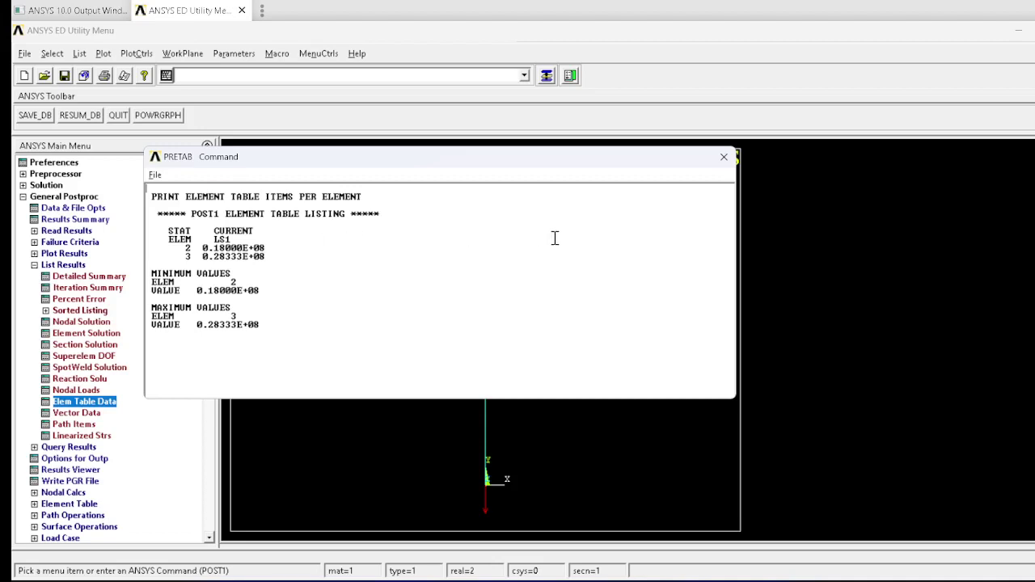
pyautogui.click(721, 158)
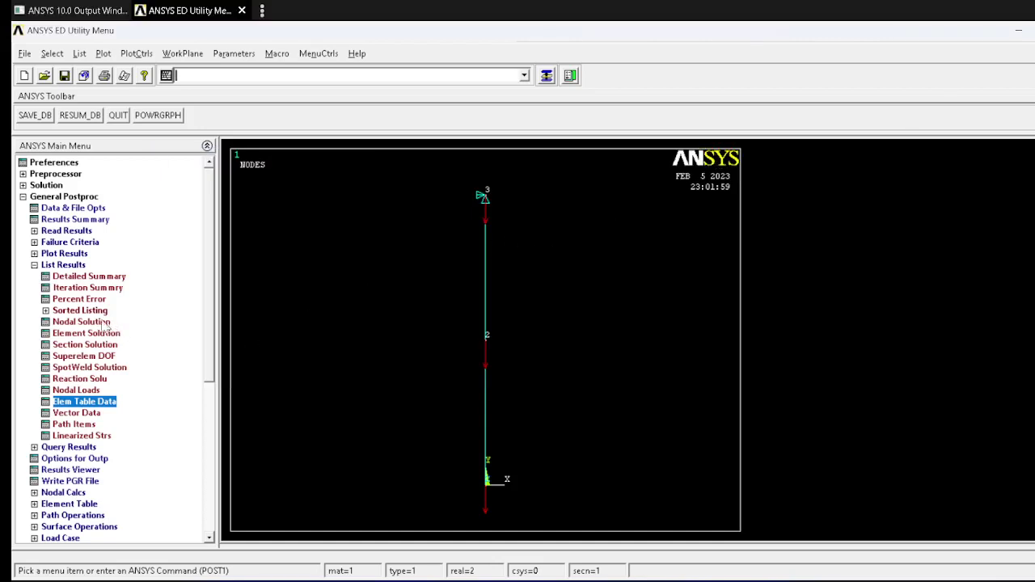
pyautogui.click(66, 254)
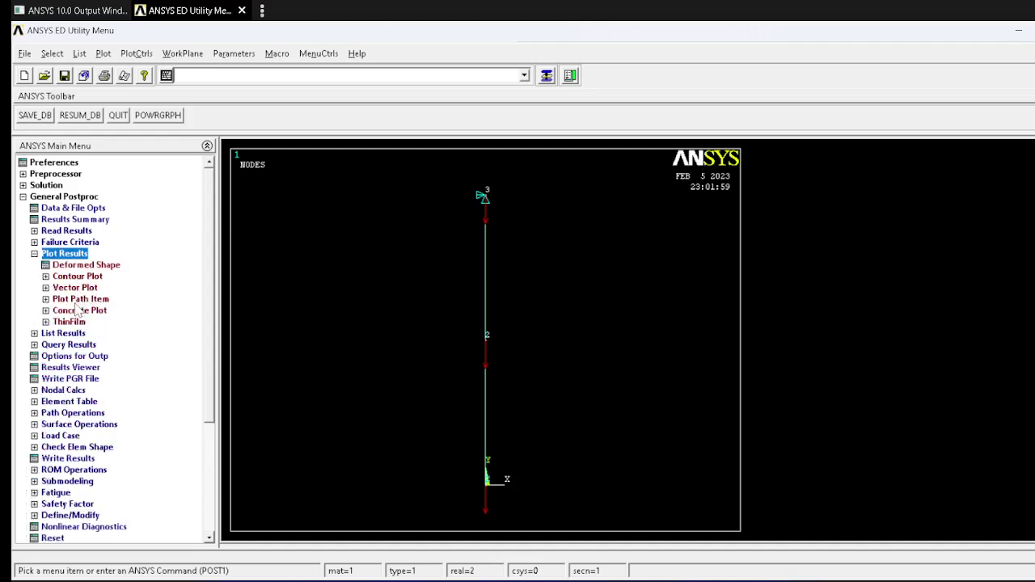
pyautogui.click(77, 276)
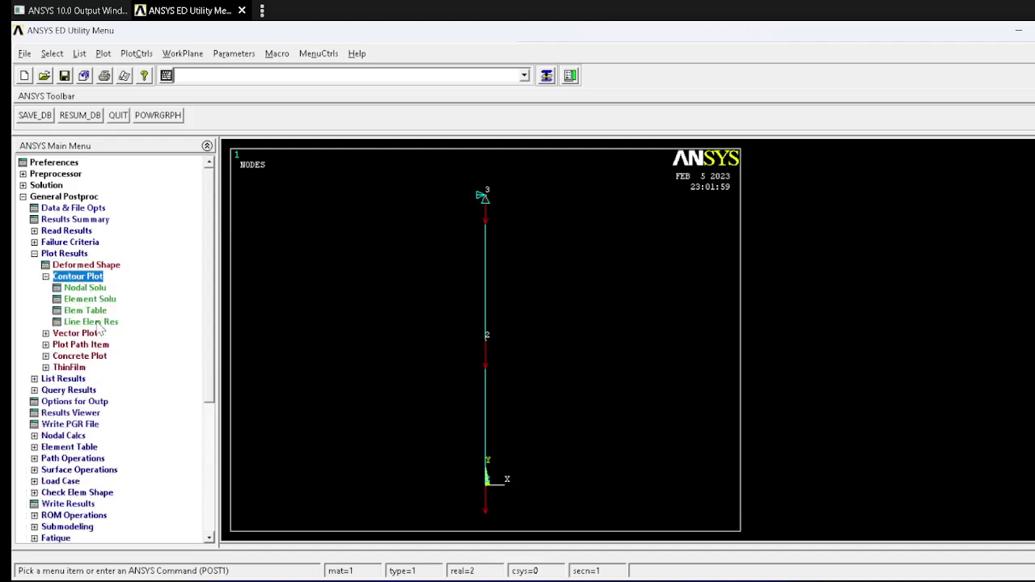
pyautogui.click(89, 312)
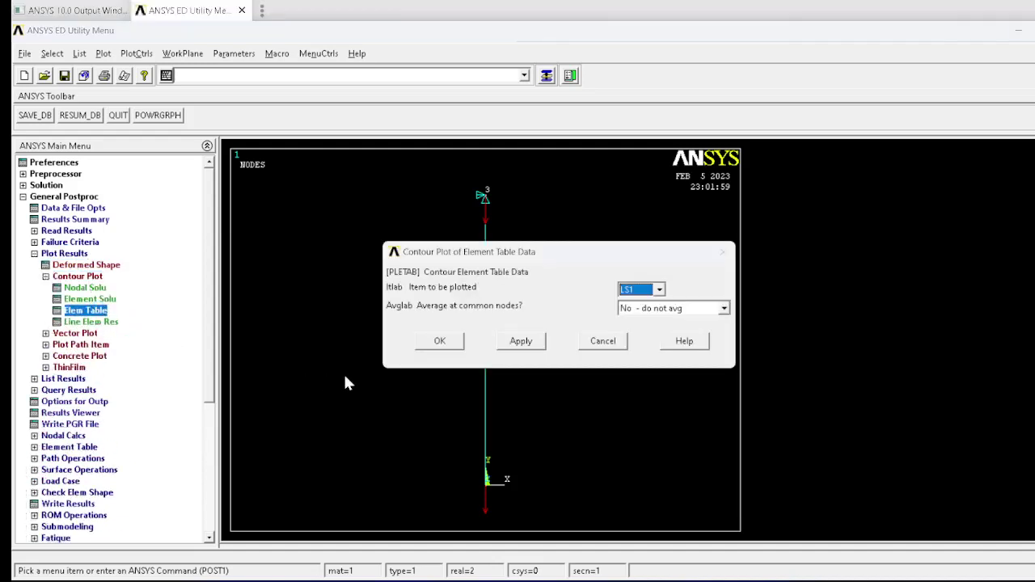
pyautogui.click(440, 341)
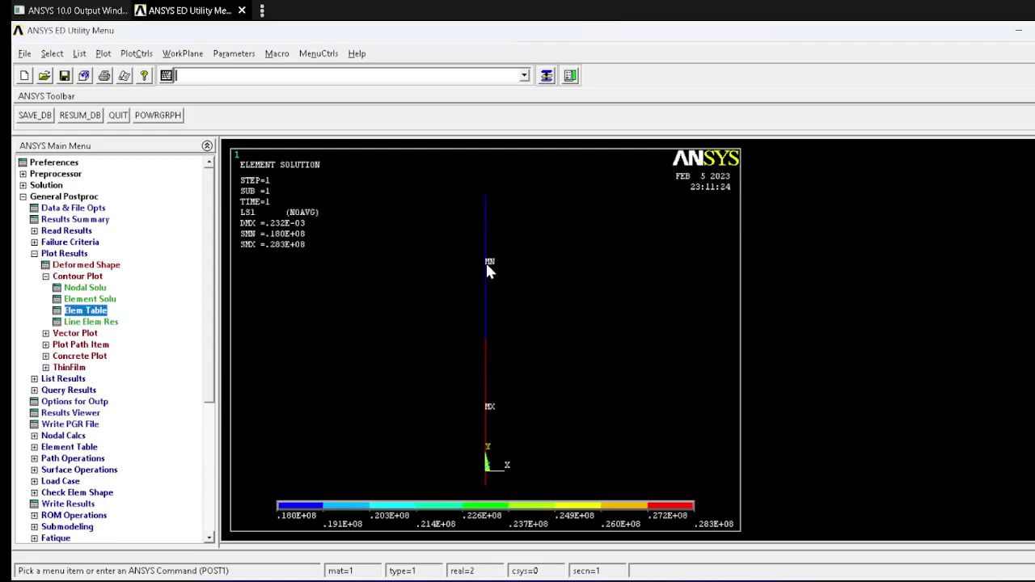